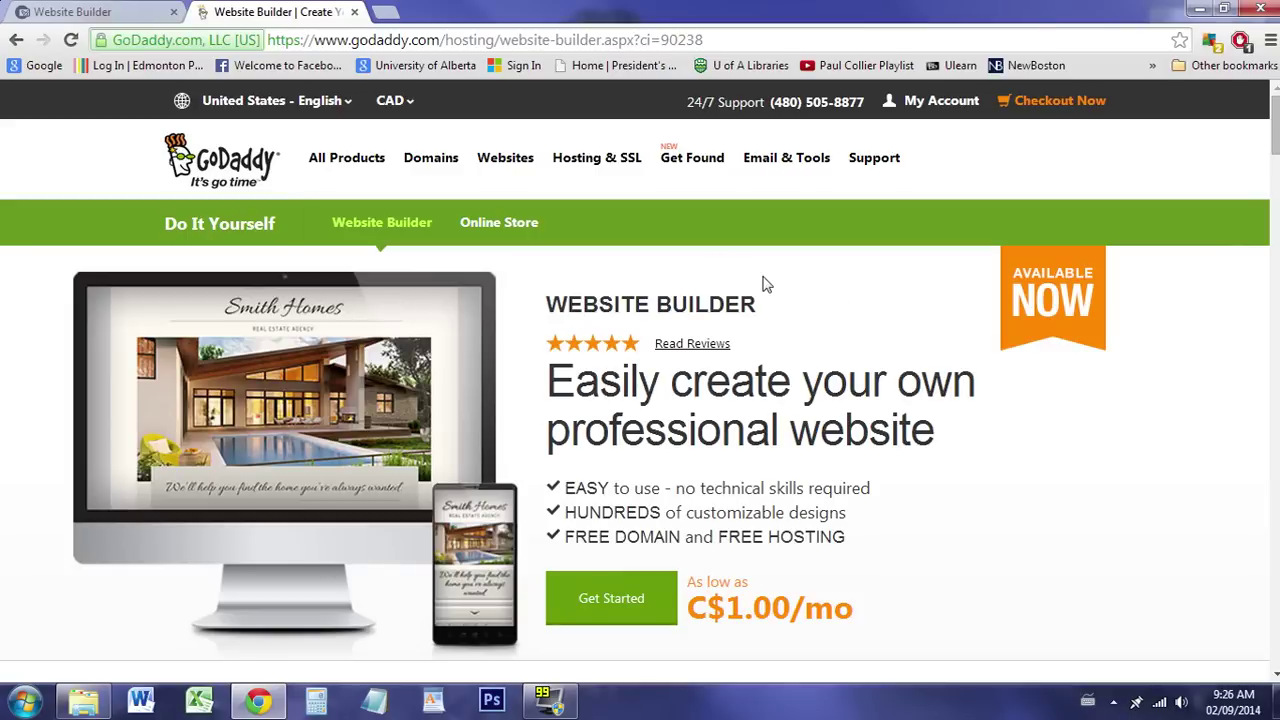
# Switch to the open Website Builder theme gallery, browse the Business, Finance, Law themes and go to the Music, Entertainment category.
pyautogui.click(143, 11)
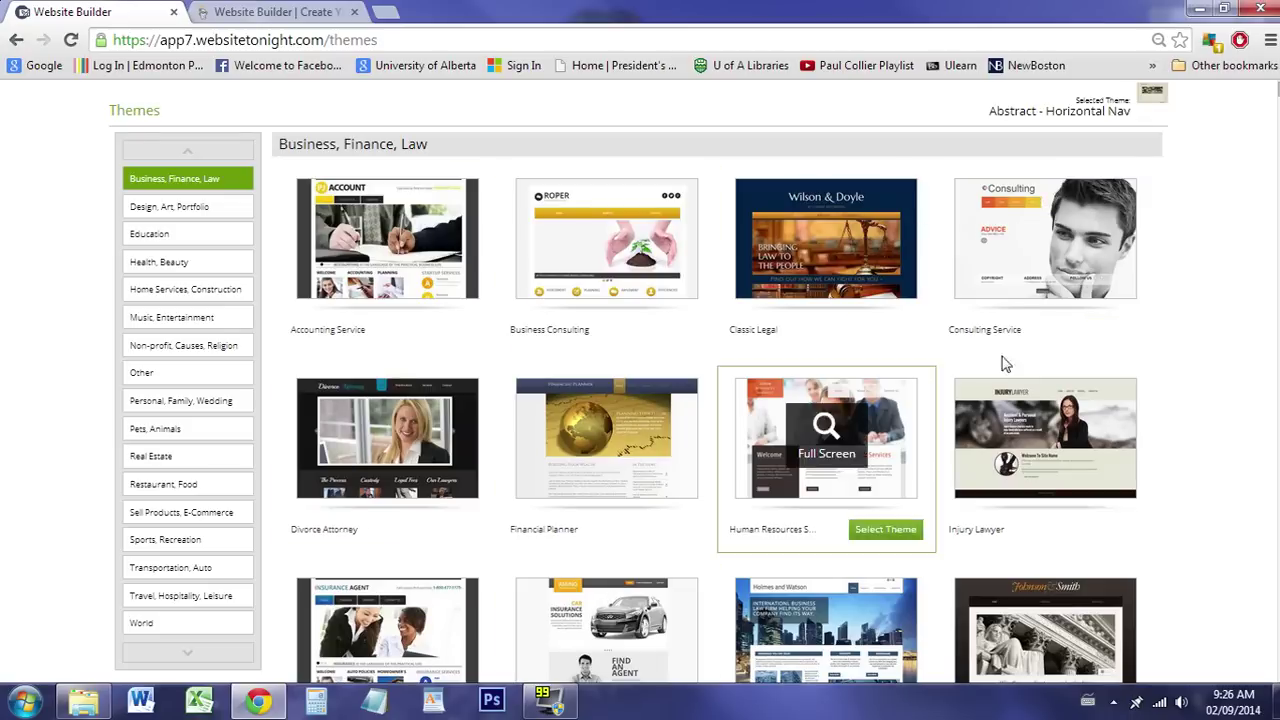
pyautogui.scroll(-2, 1176, 275)
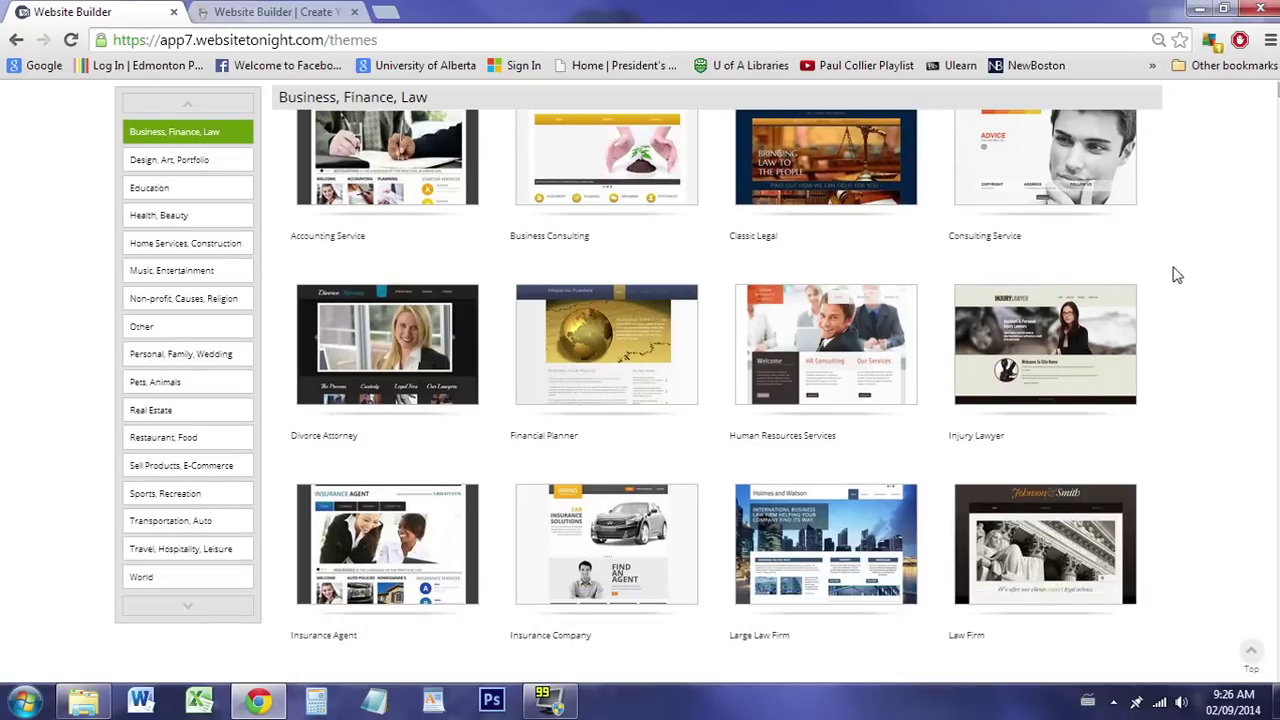
pyautogui.scroll(-3, 1171, 274)
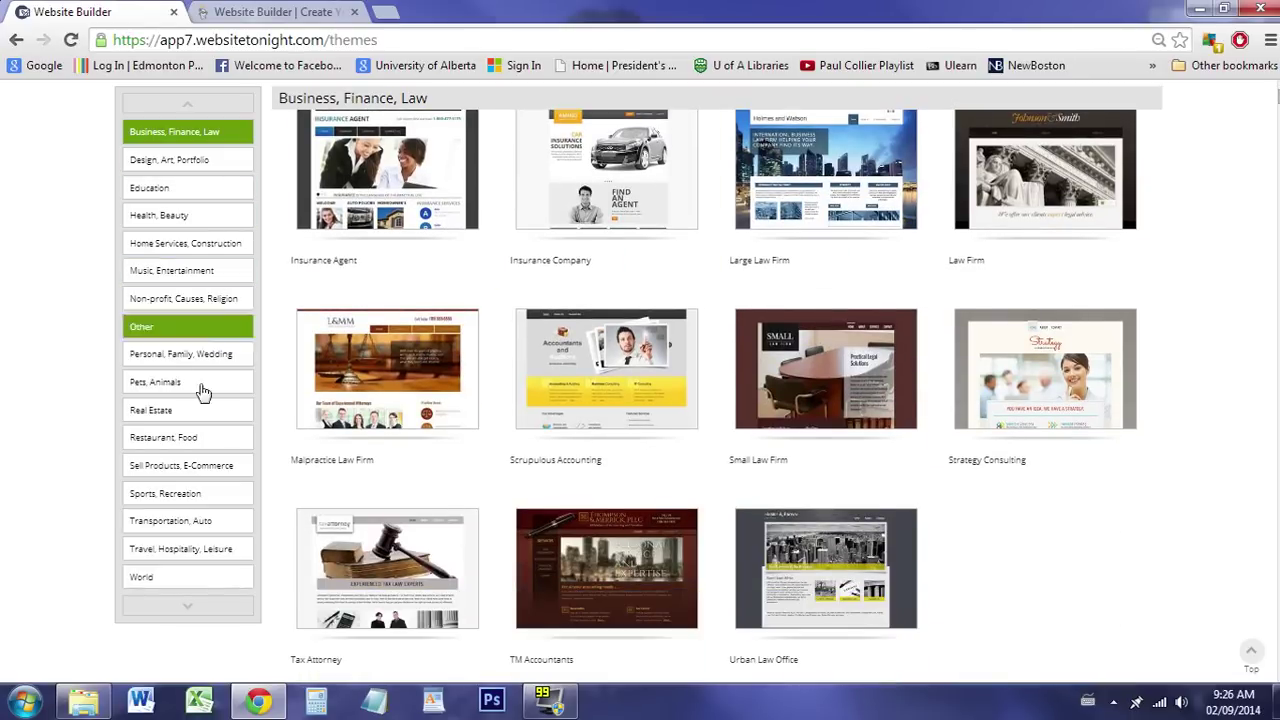
pyautogui.click(180, 275)
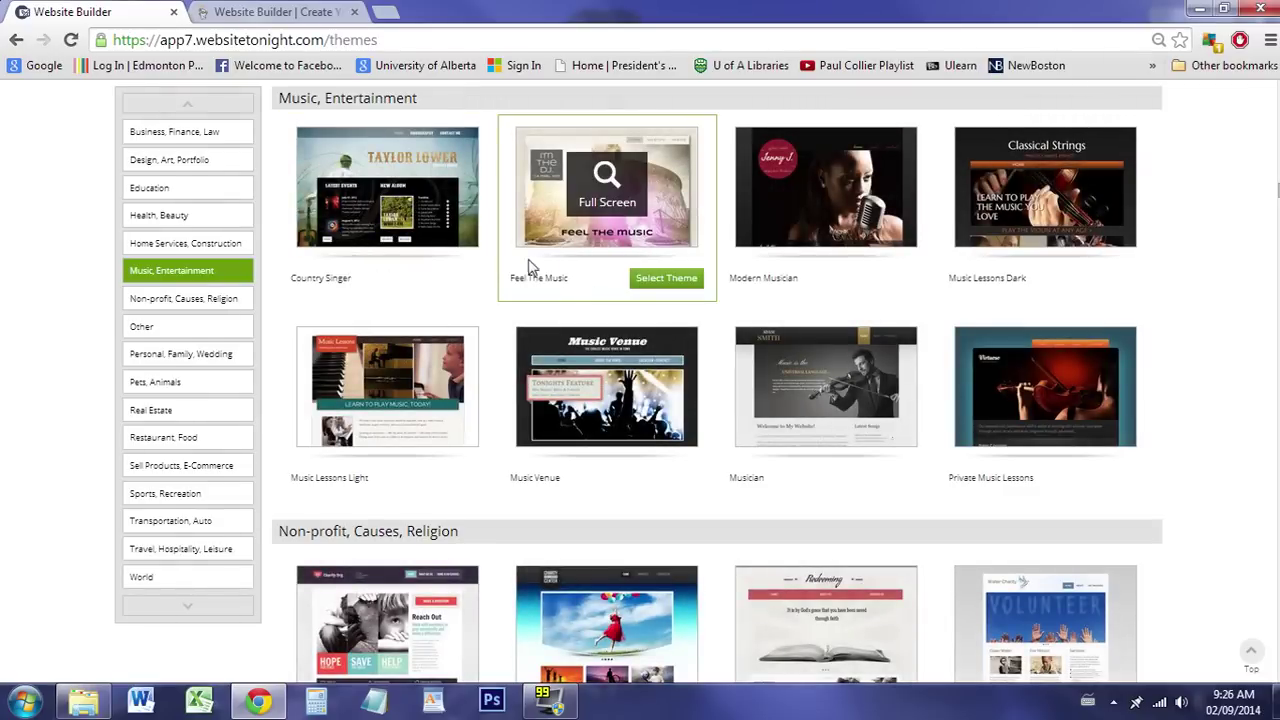
# Preview the Country Singer theme in full screen, view its Discography and Contact Me pages, and close the preview.
pyautogui.moveTo(440, 246)
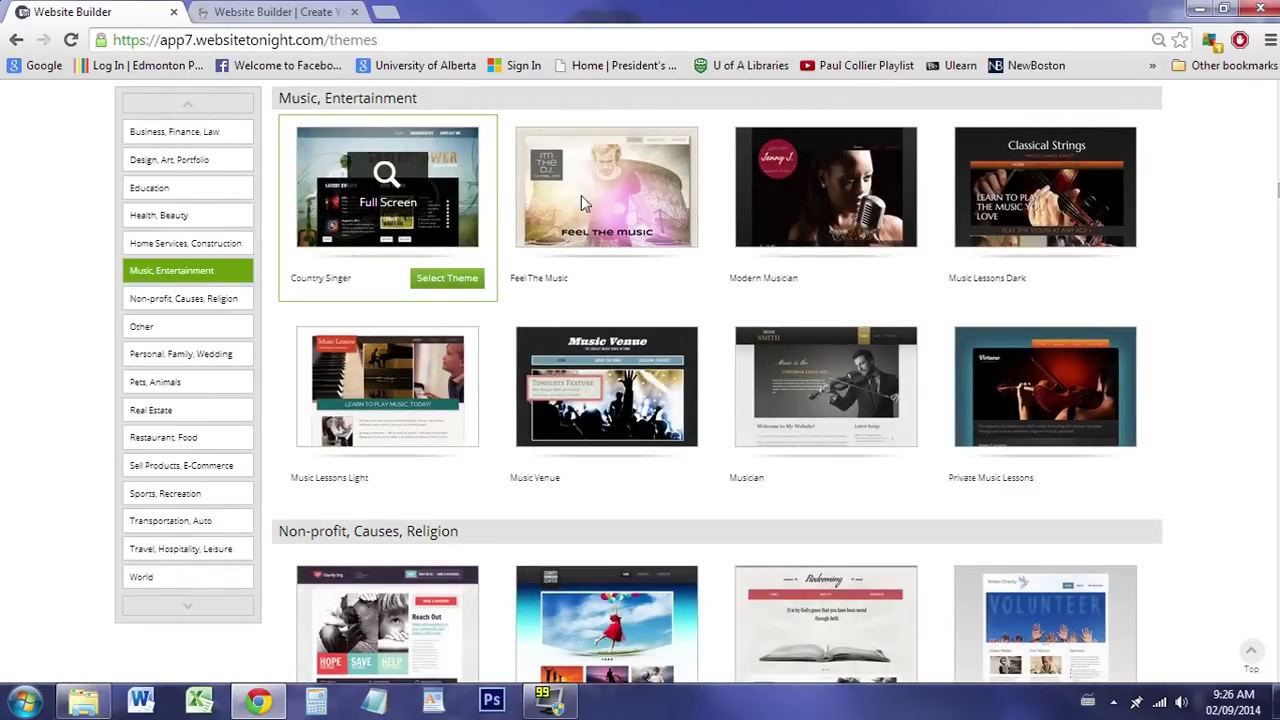
pyautogui.moveTo(1105, 205)
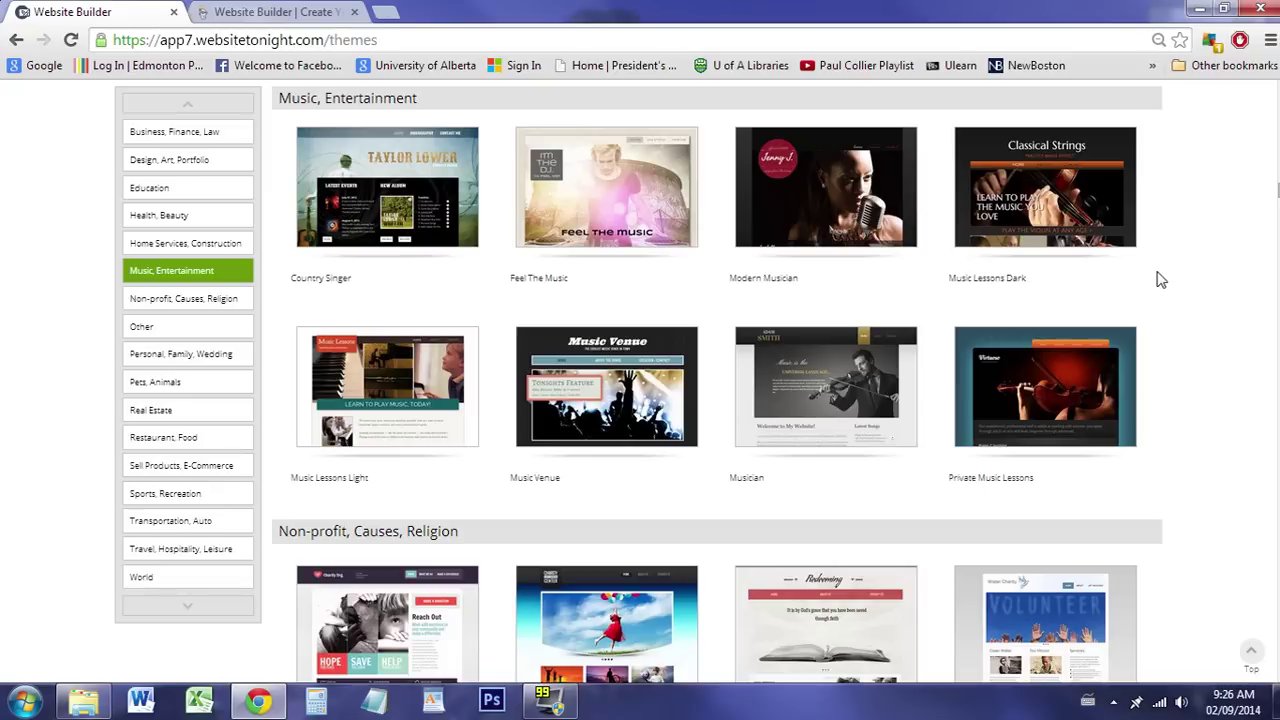
pyautogui.moveTo(380, 195)
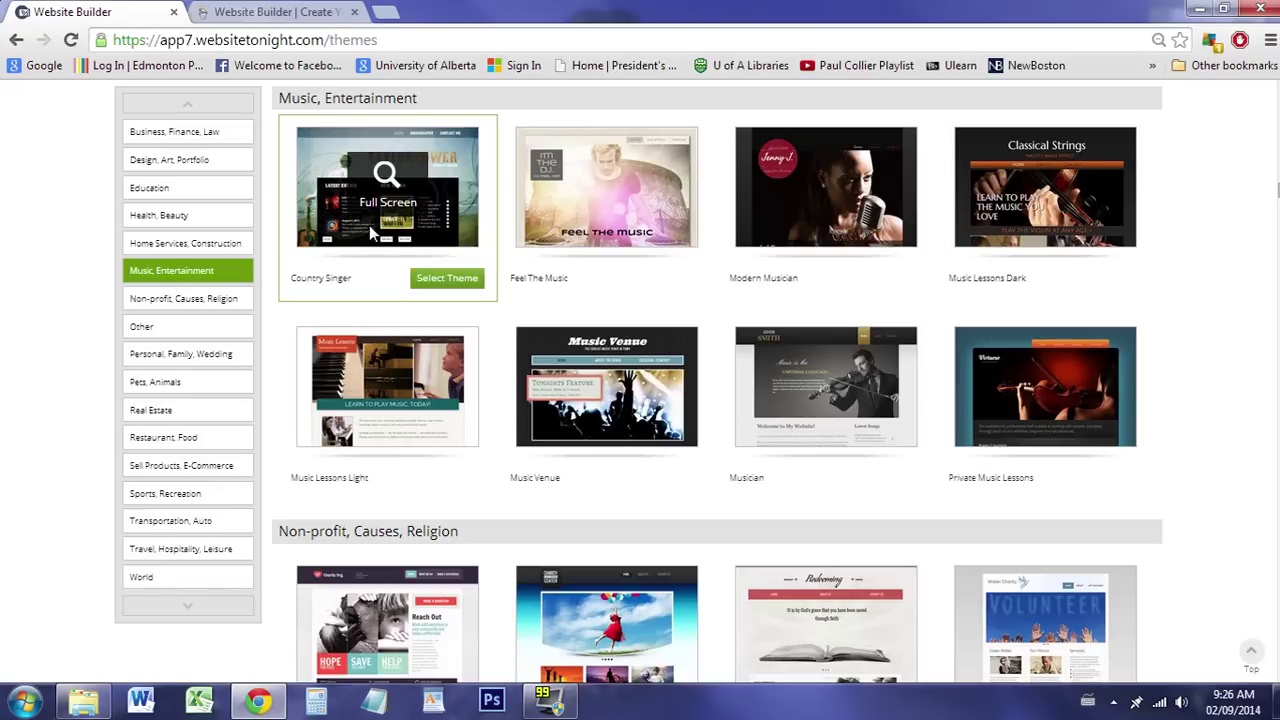
pyautogui.click(394, 189)
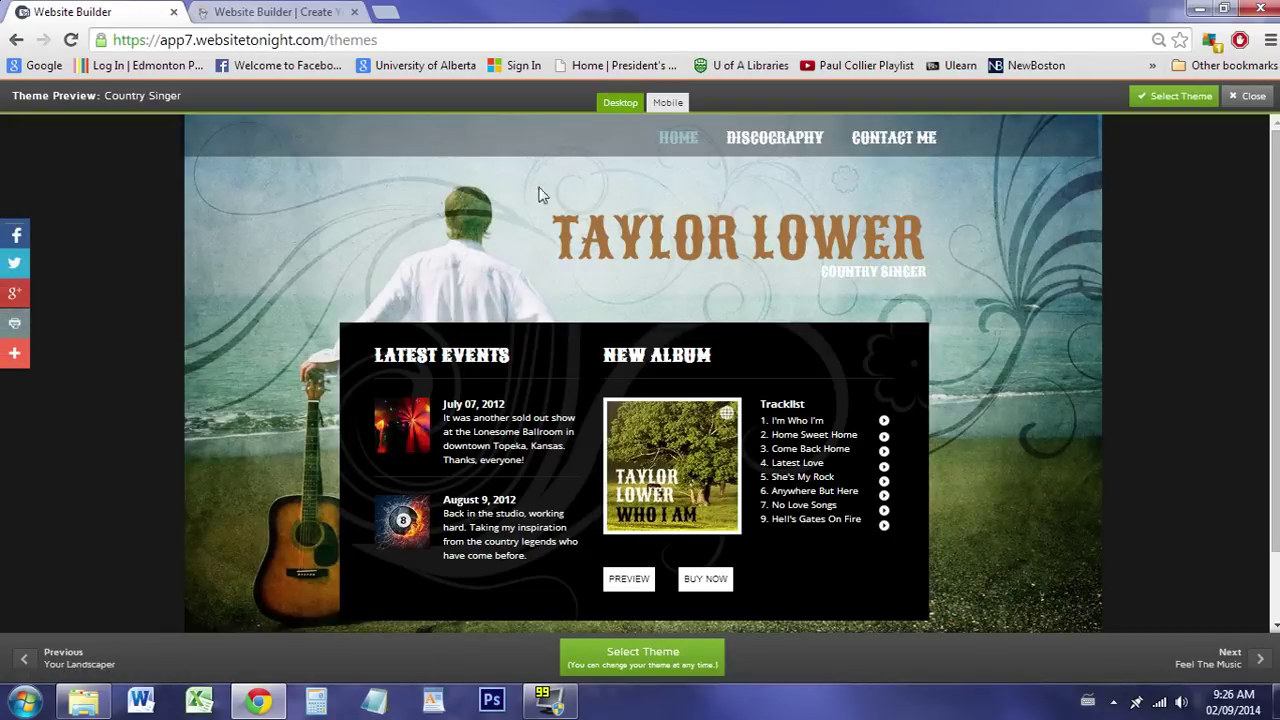
pyautogui.click(770, 146)
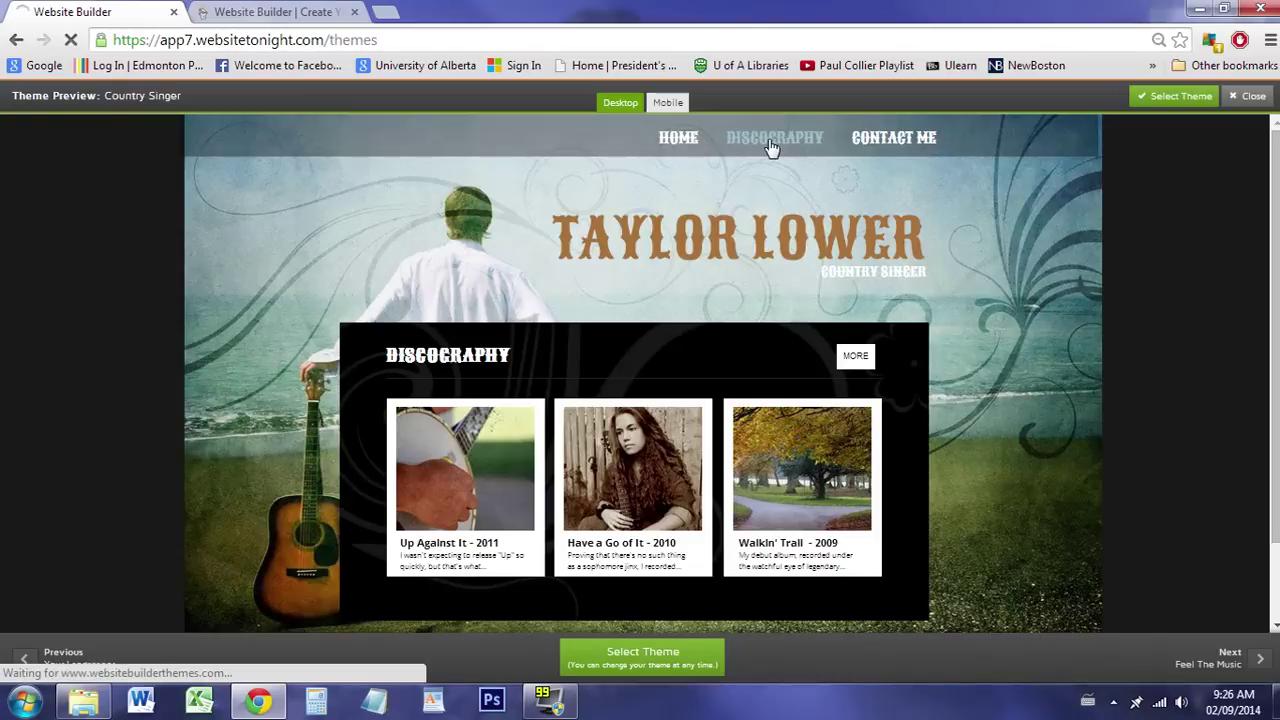
pyautogui.click(878, 139)
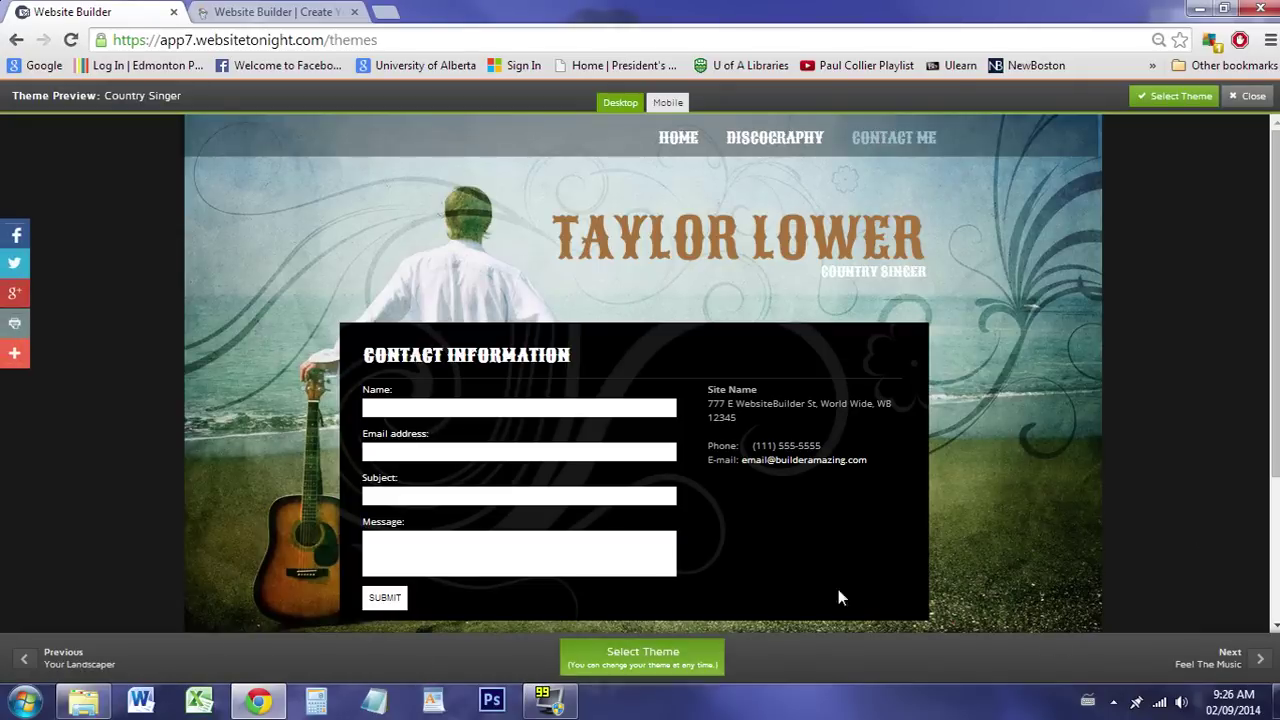
pyautogui.click(1248, 96)
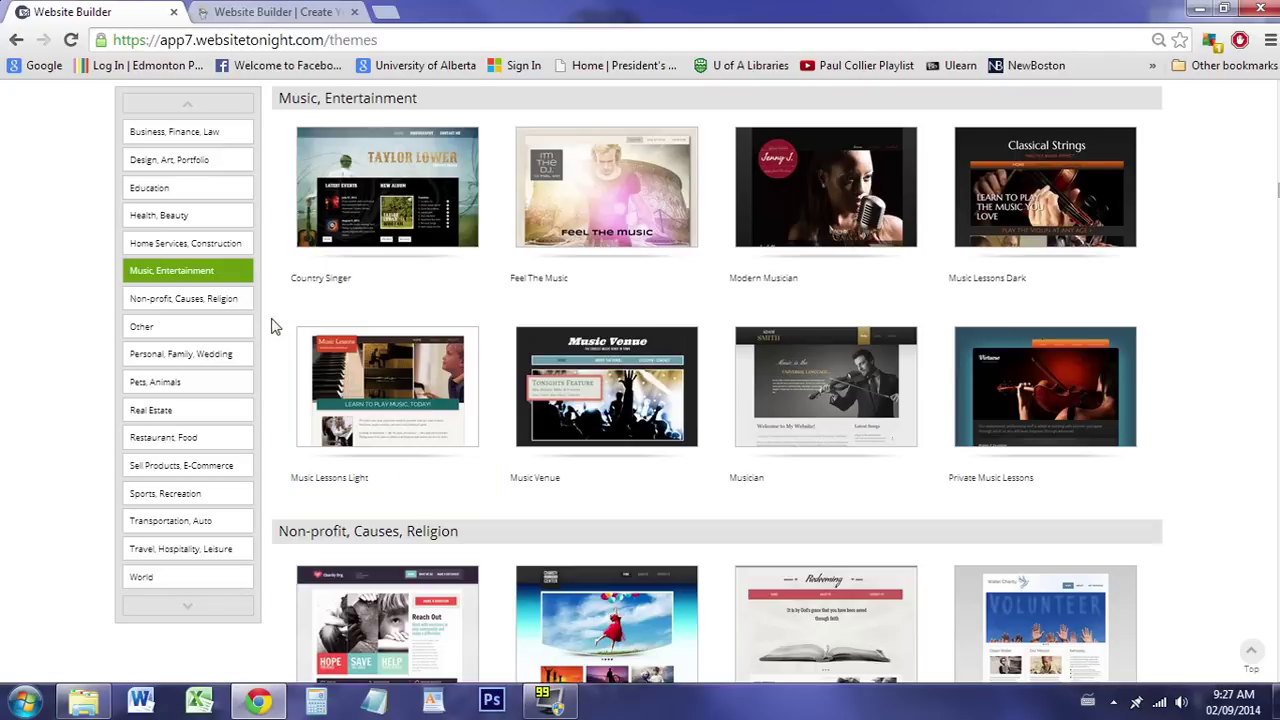
# Apply the Abstract - Horizontal Nav theme from the Other category and accept starting the website over.
pyautogui.click(212, 324)
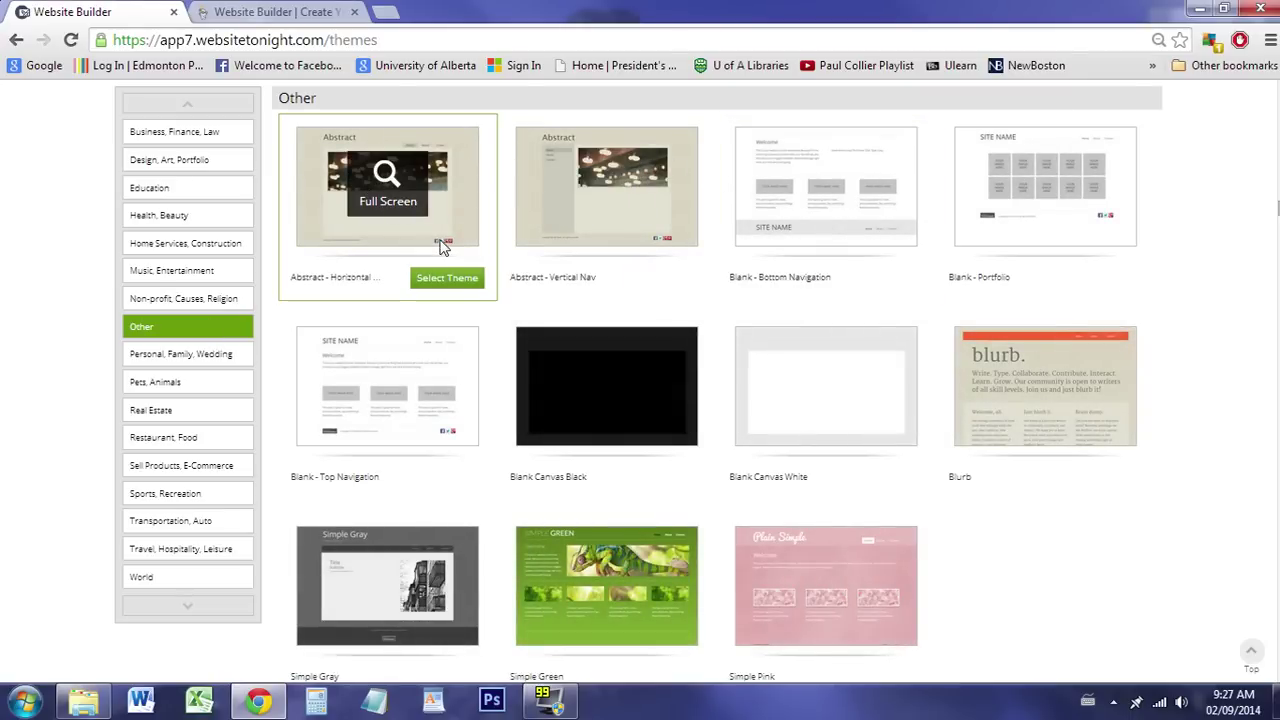
pyautogui.click(455, 284)
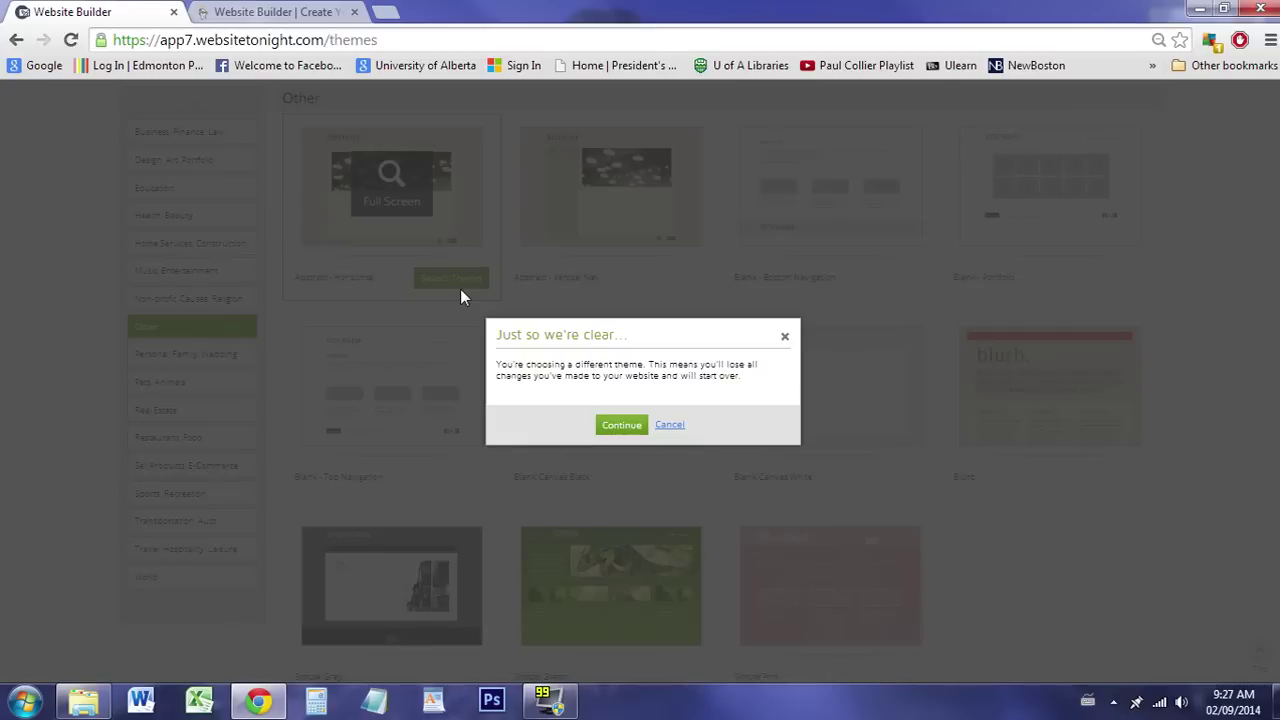
pyautogui.click(617, 428)
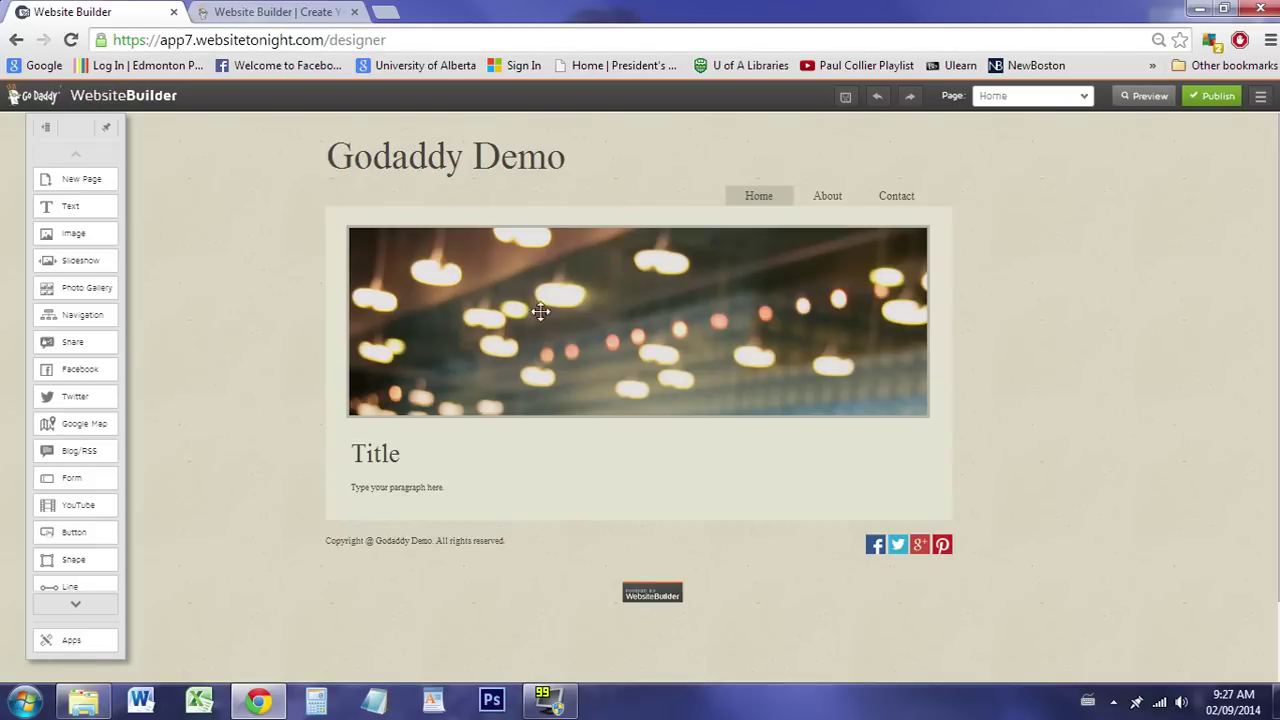
# Look over the element palette and the list of the site's pages with their copy and edit options.
pyautogui.moveTo(99, 205); pyautogui.dragTo(99, 230)
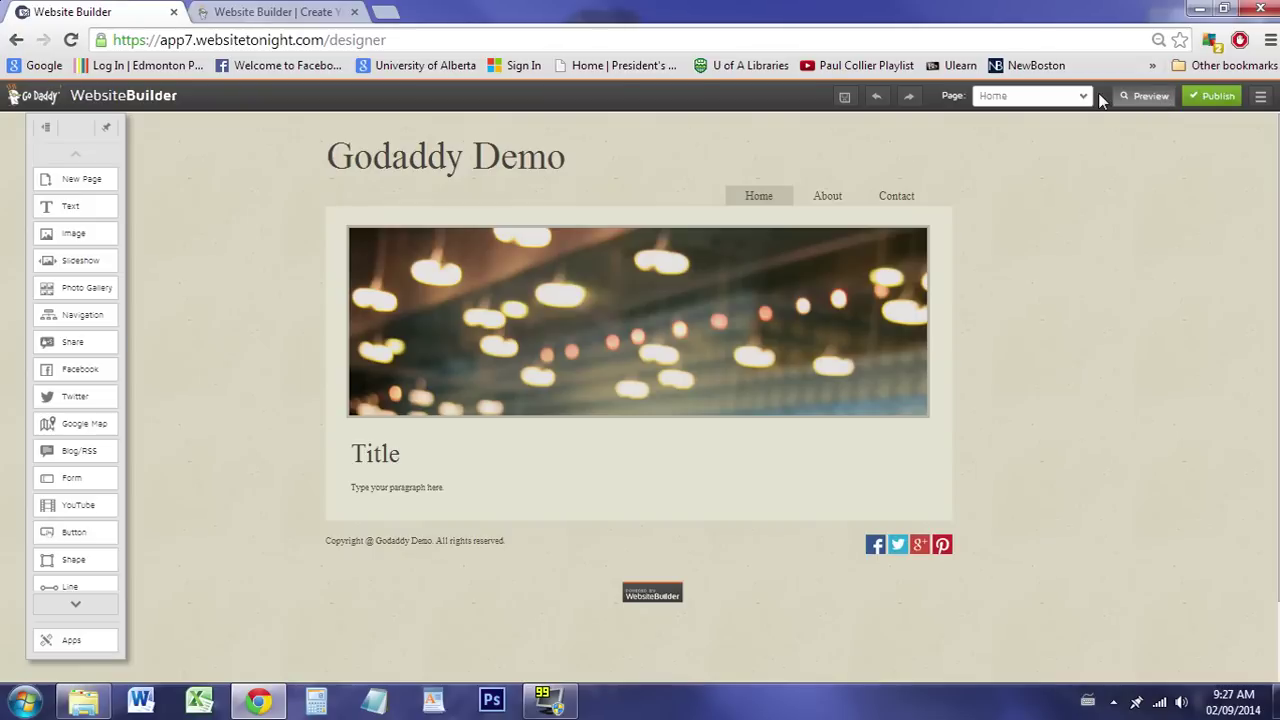
pyautogui.click(1057, 100)
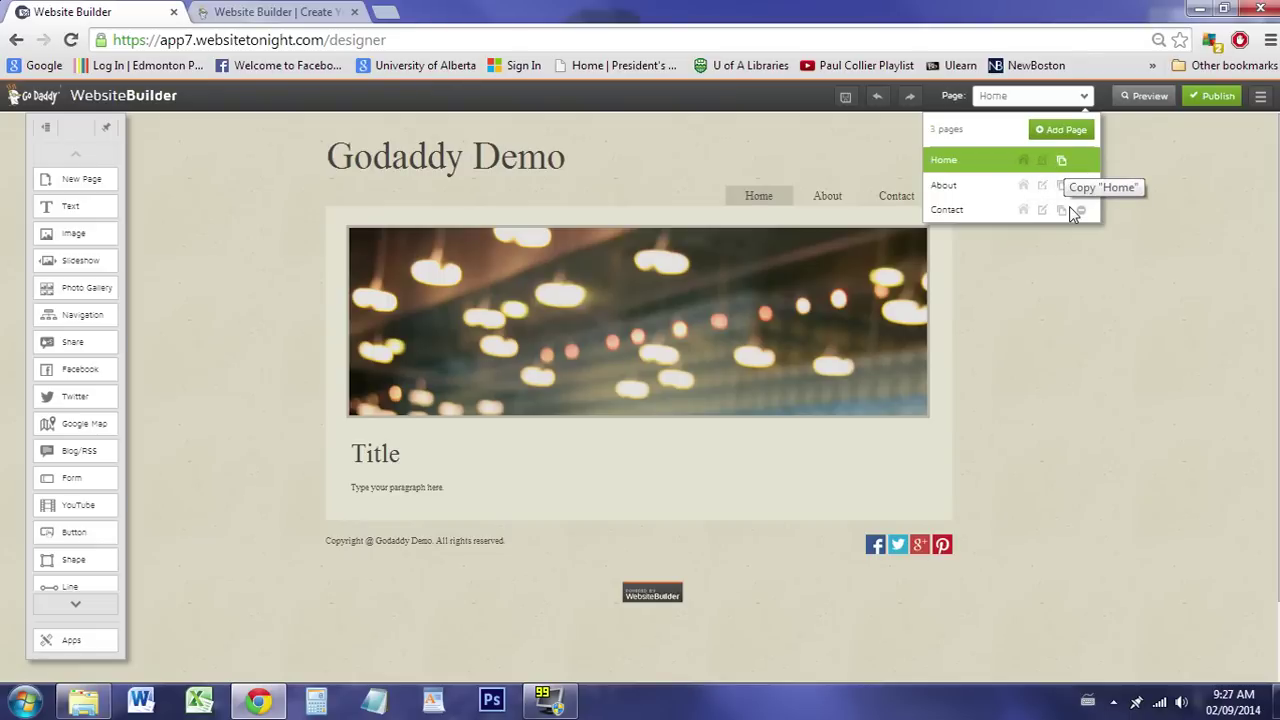
pyautogui.rightClick(1070, 276)
pyautogui.click(1036, 262)
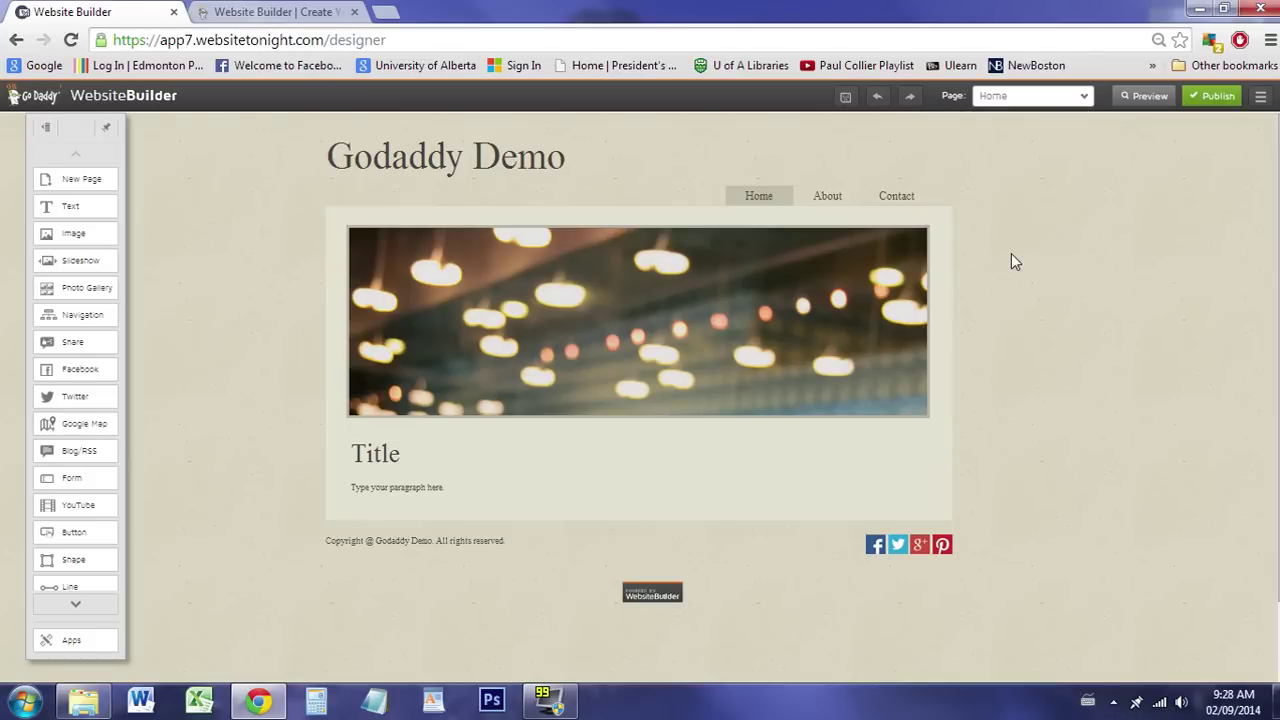
# Add a new page named "test" to the site.
pyautogui.click(103, 182)
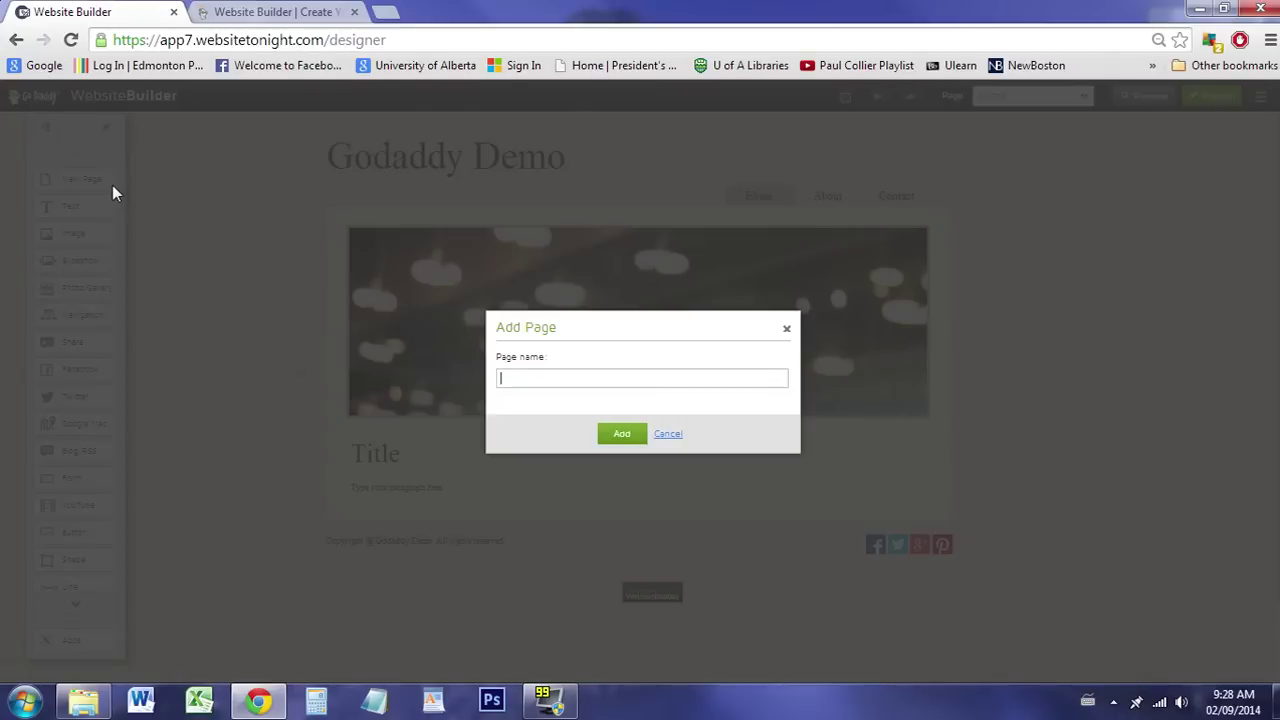
pyautogui.write('test')
pyautogui.click(614, 433)
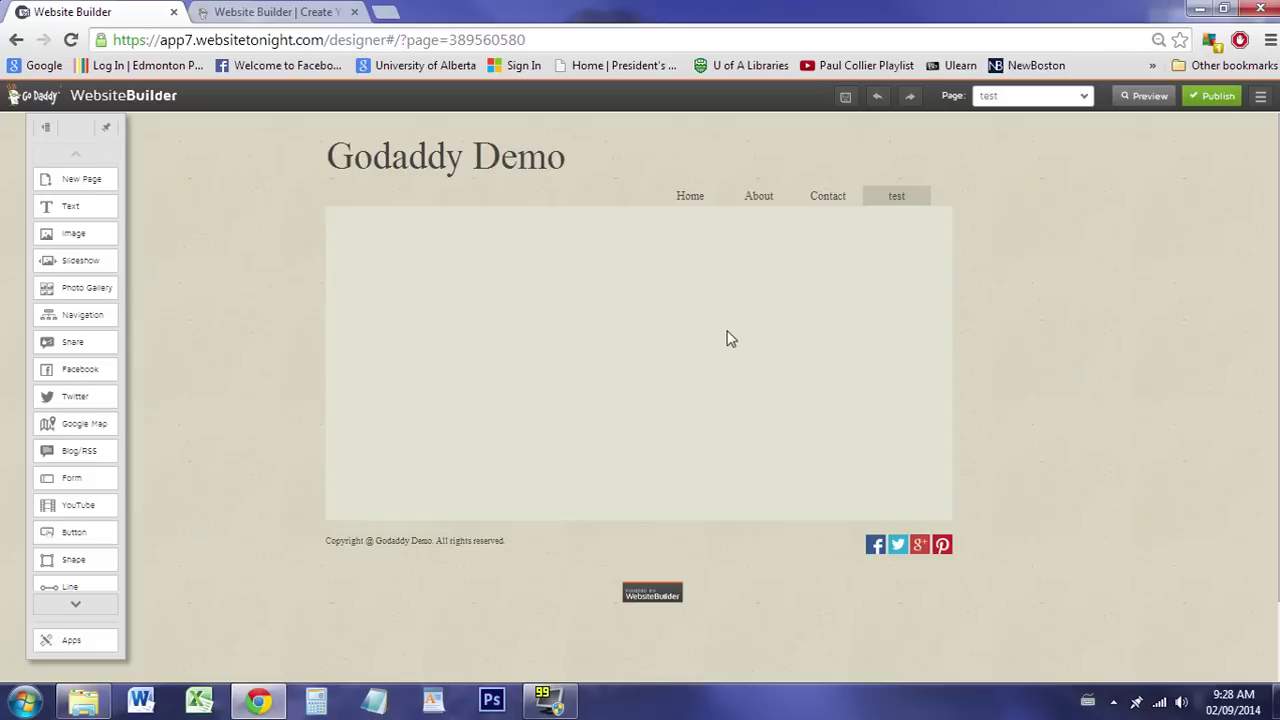
# Duplicate the About page as a new page named "test 2".
pyautogui.click(744, 202)
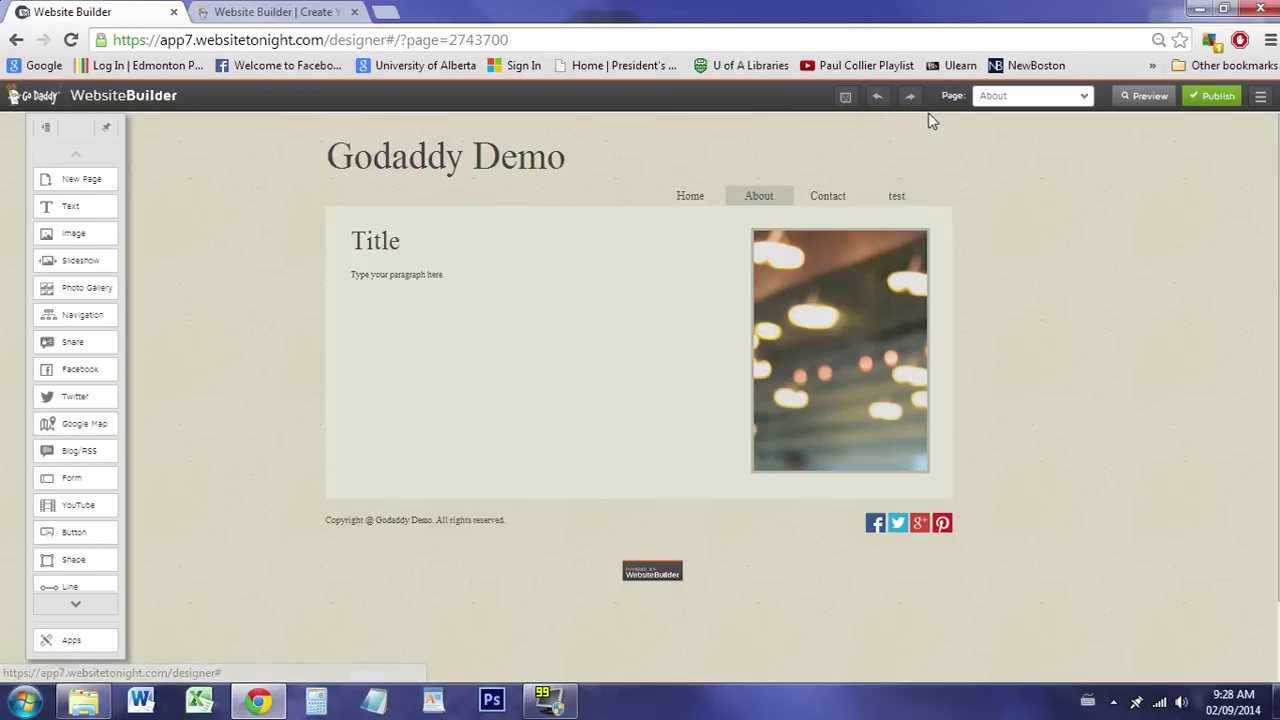
pyautogui.click(1023, 99)
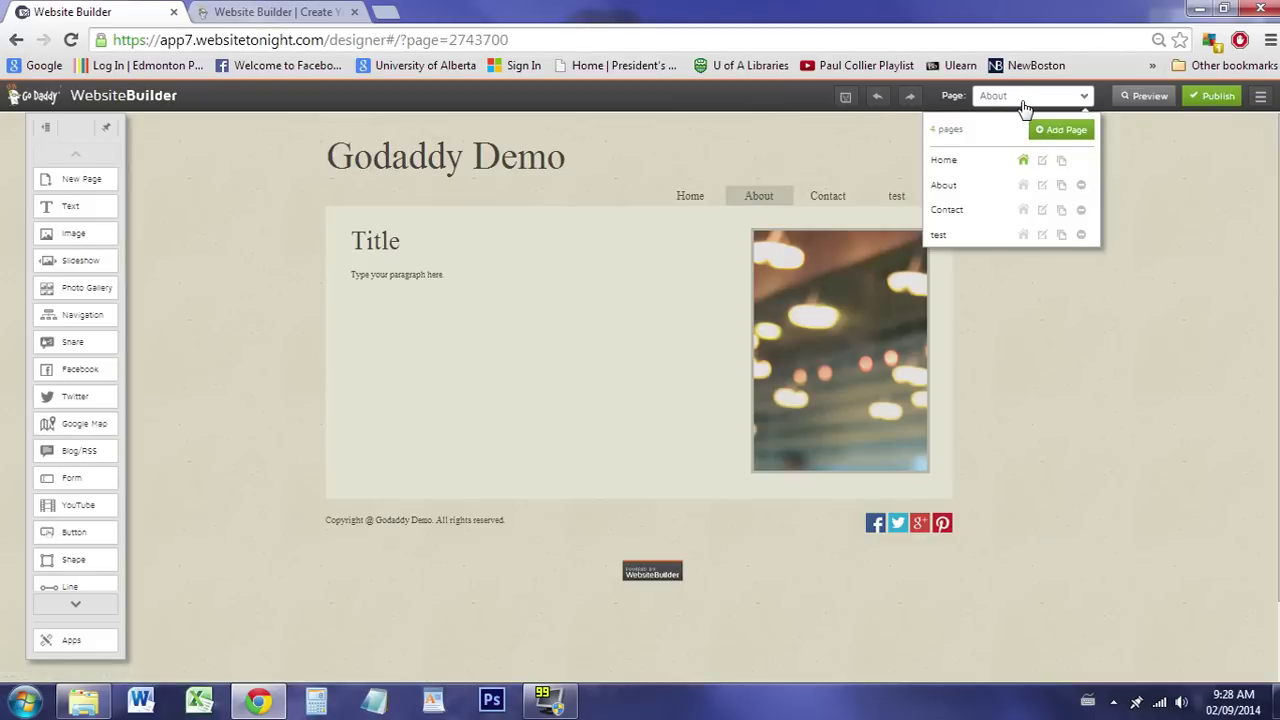
pyautogui.click(1061, 188)
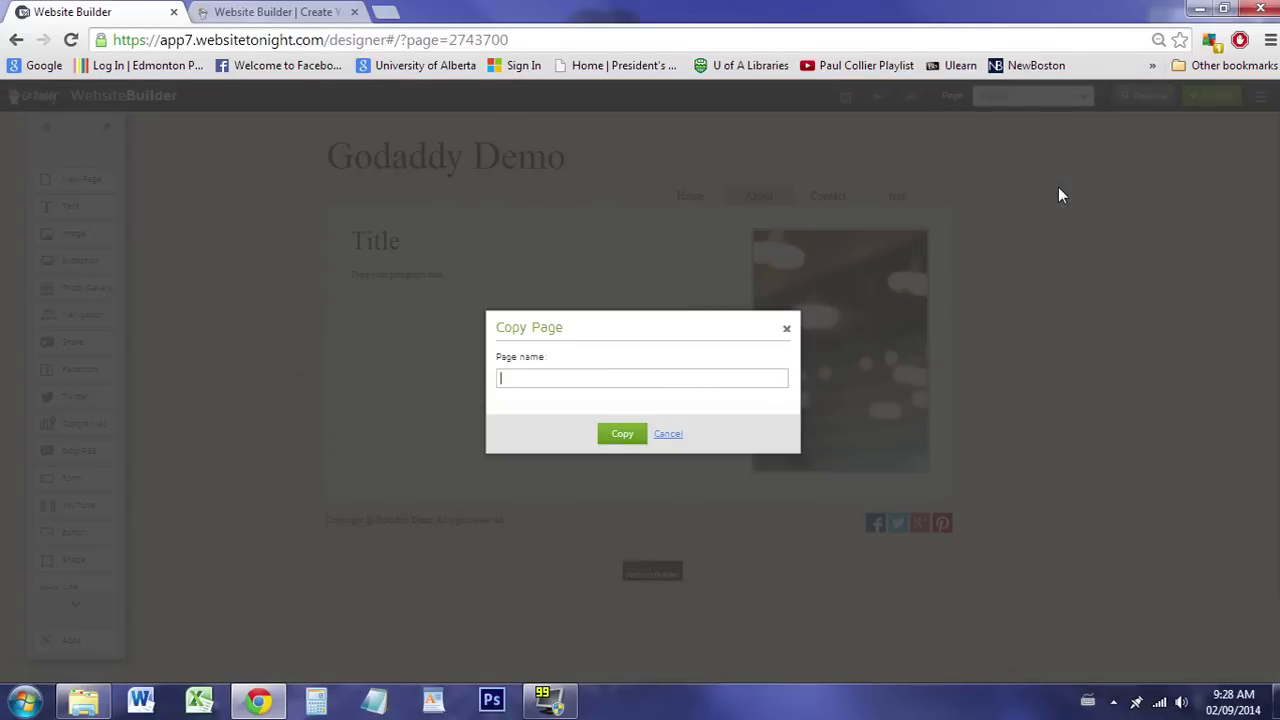
pyautogui.write('test 2')
pyautogui.click(612, 442)
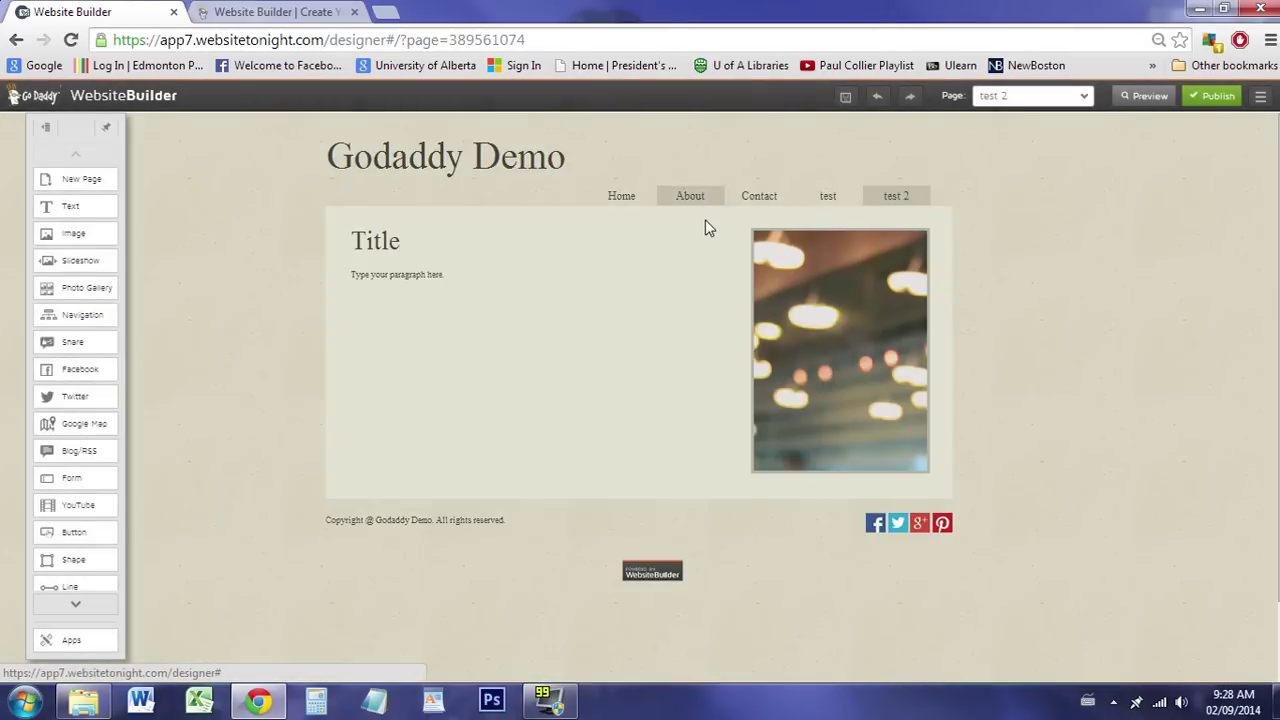
# Compare the copied test 2 page with the original About page and view the Home page.
pyautogui.click(778, 296)
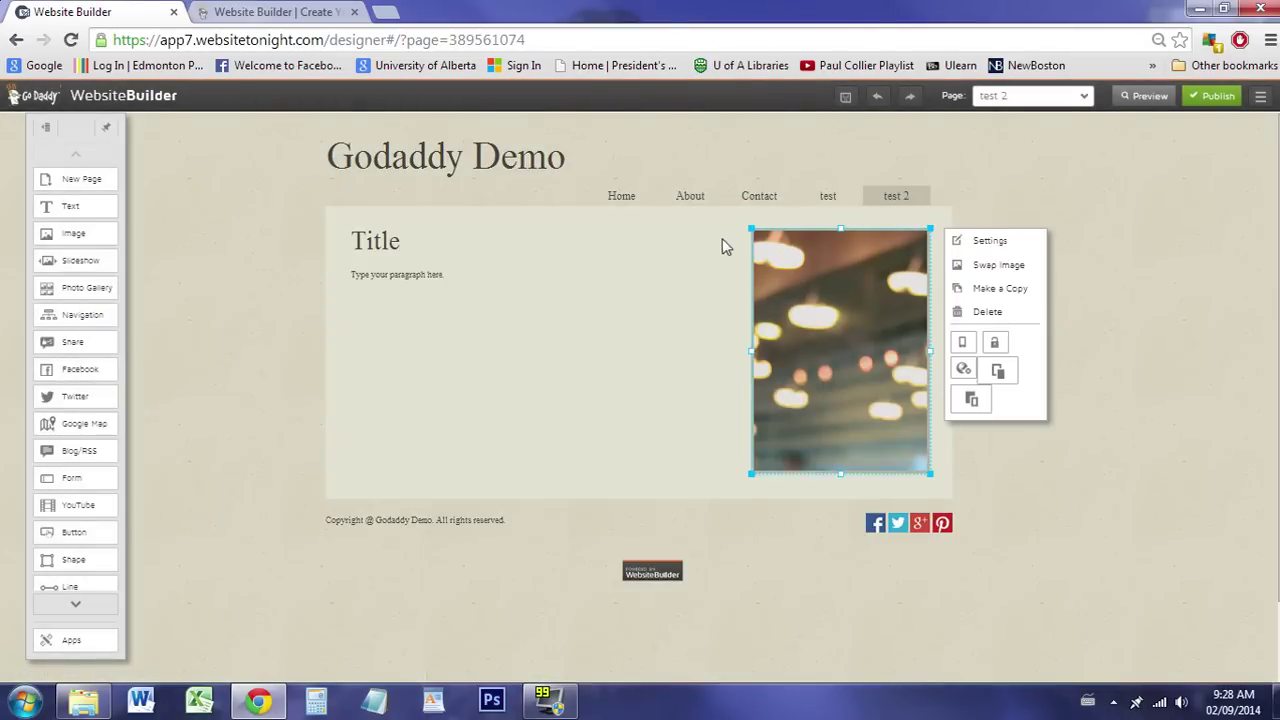
pyautogui.click(687, 205)
pyautogui.click(687, 205)
pyautogui.click(834, 272)
pyautogui.click(625, 196)
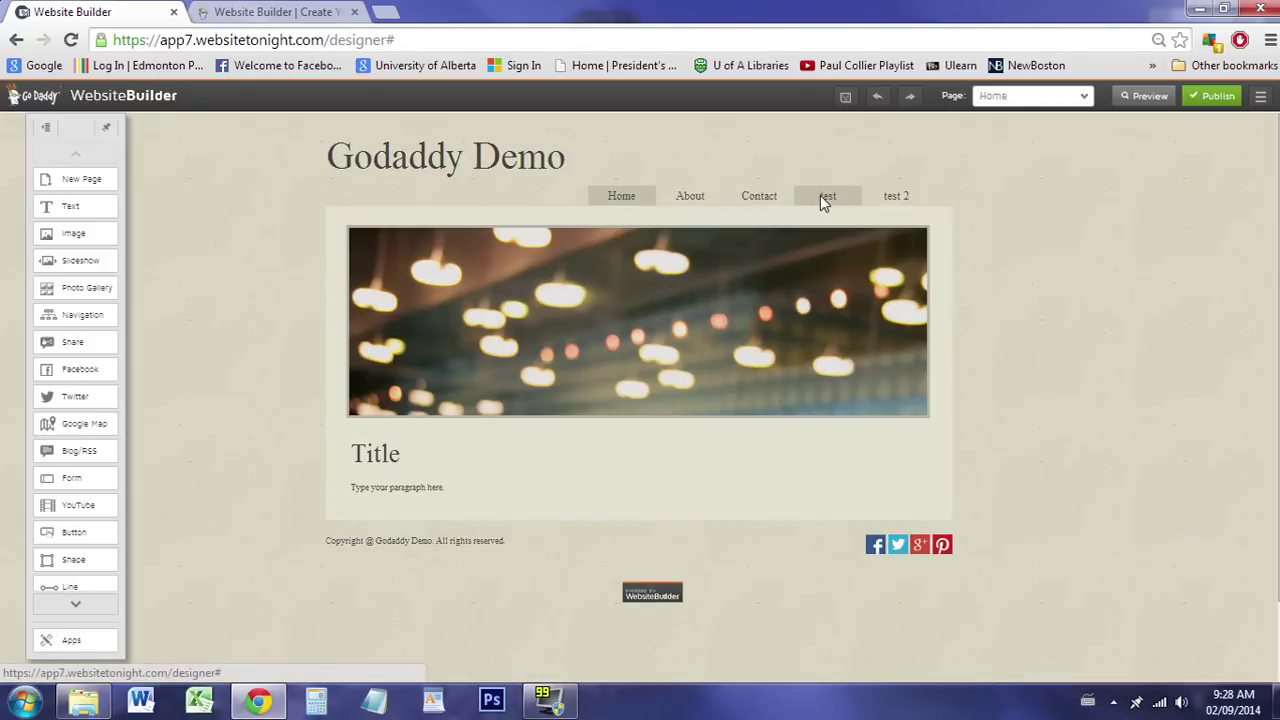
# Add a text element to the test page and place it in the upper-left corner of the content area.
pyautogui.click(820, 196)
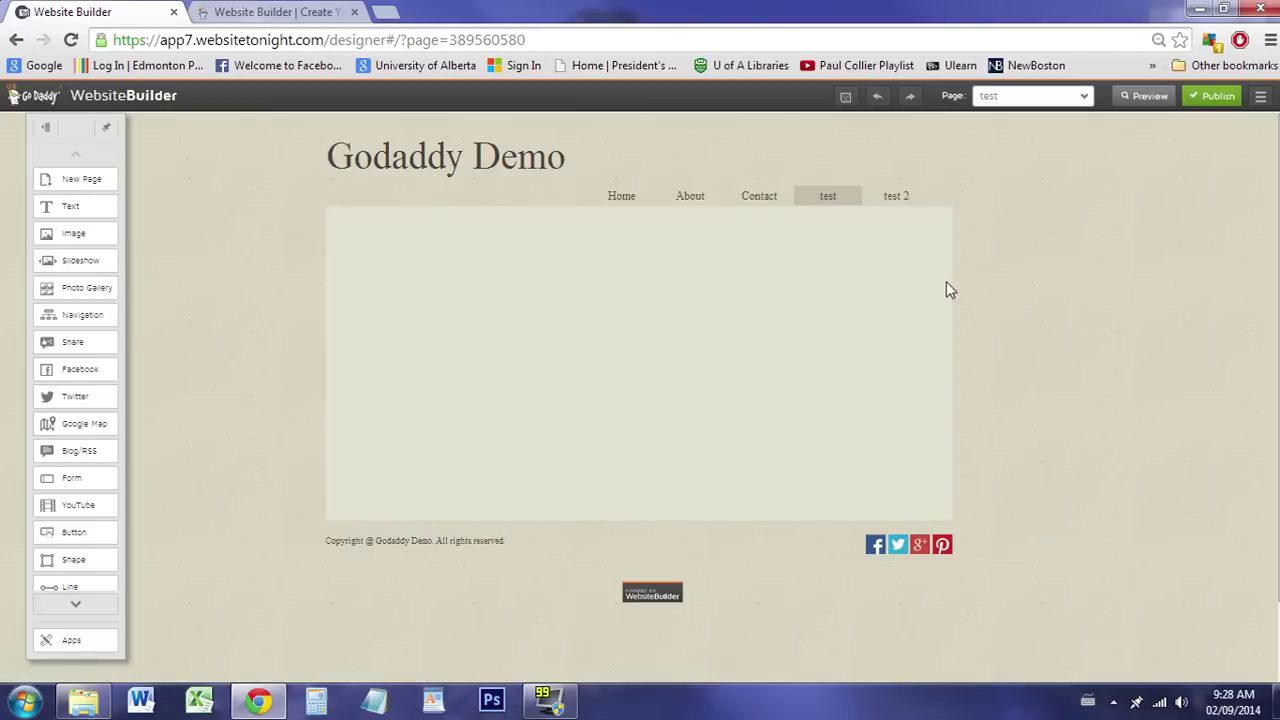
pyautogui.click(94, 208)
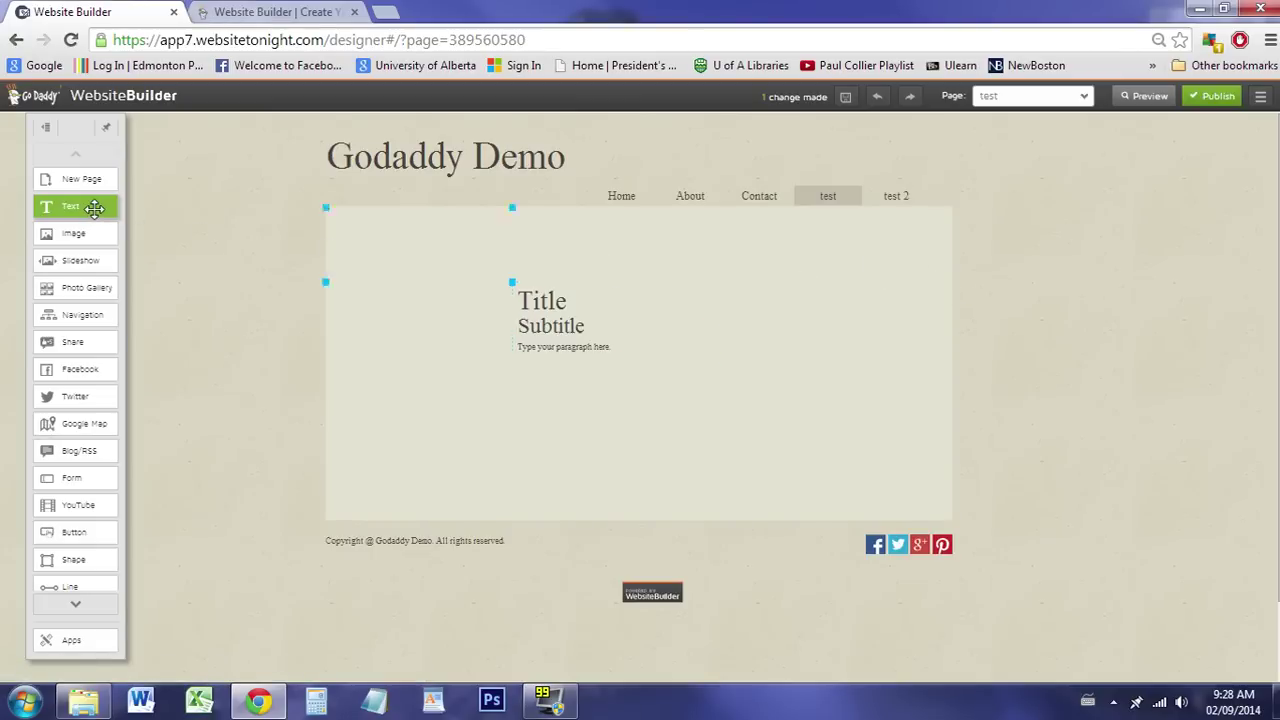
pyautogui.moveTo(566, 277); pyautogui.dragTo(388, 215)
# Format the Subtitle line as a bulleted list item and the paragraph line as a numbered list item.
pyautogui.click(414, 271)
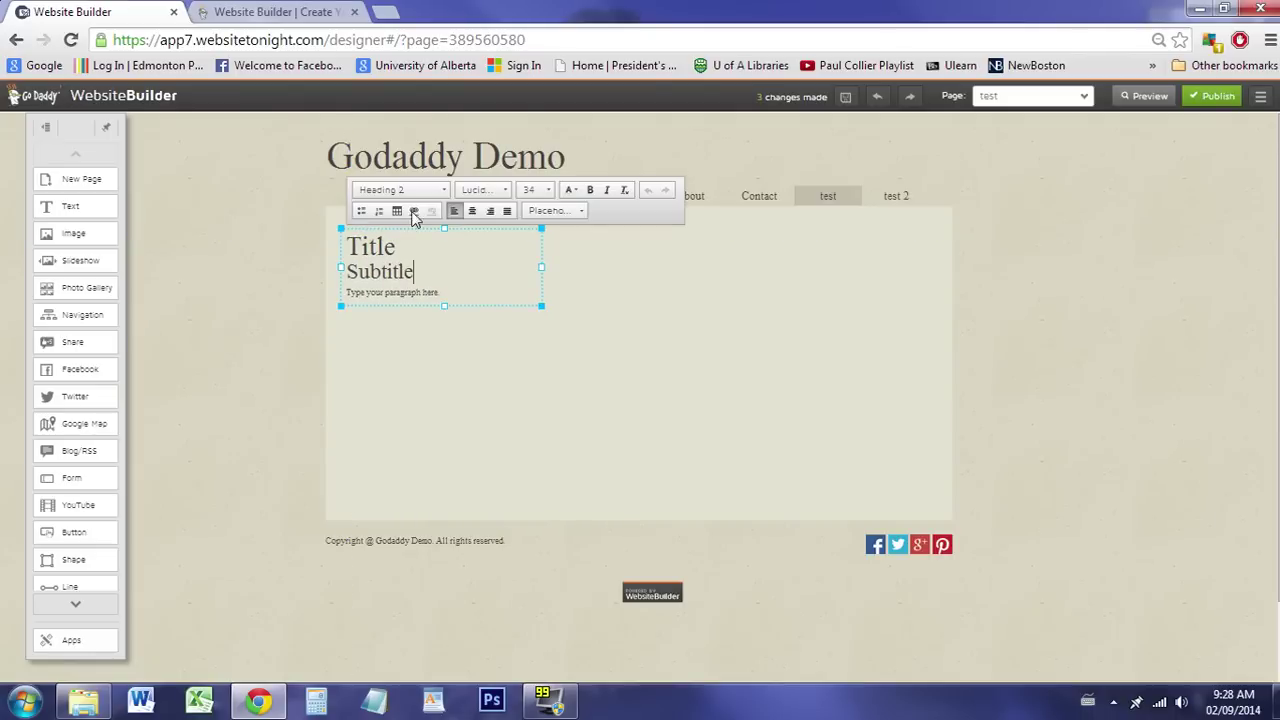
pyautogui.click(362, 212)
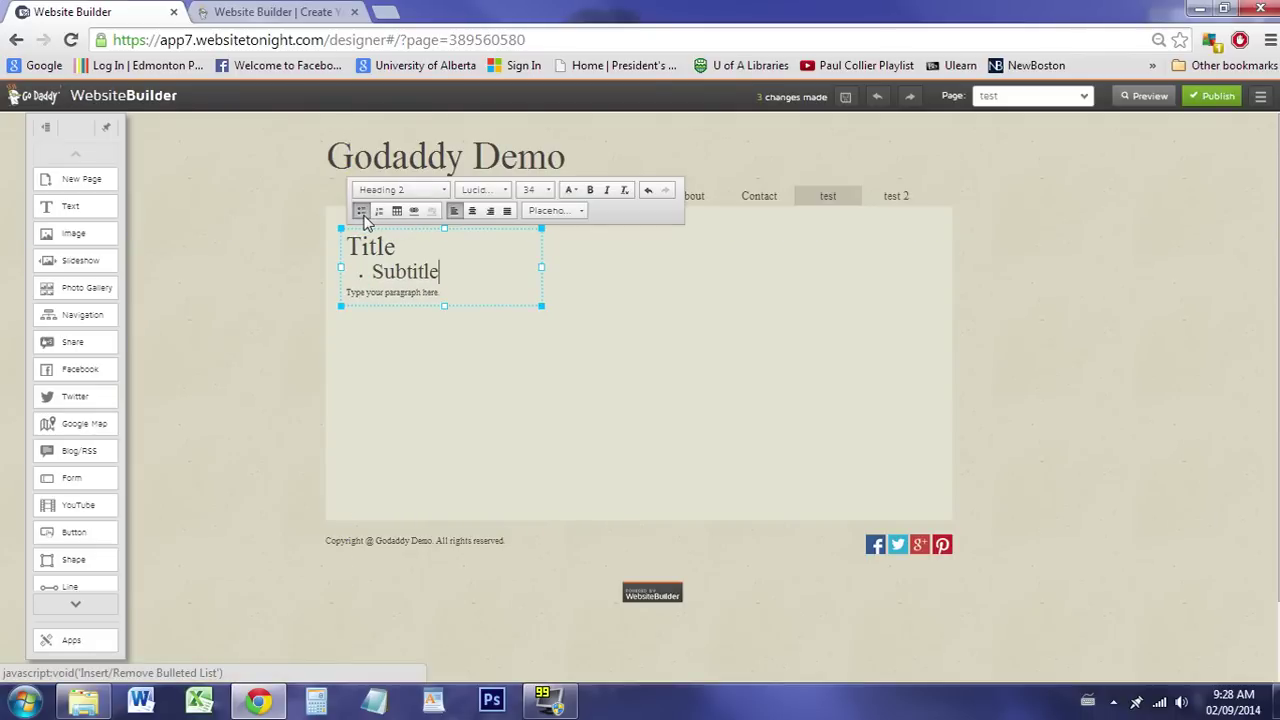
pyautogui.press('Down')
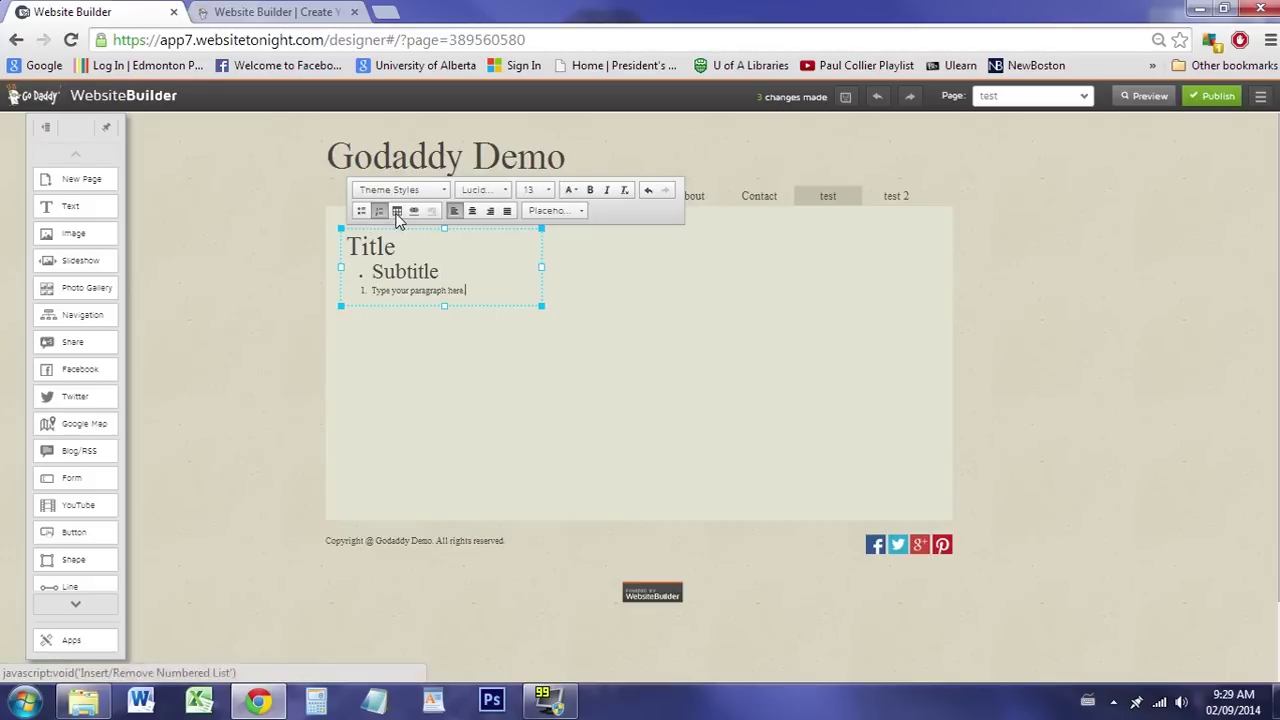
pyautogui.click(379, 211)
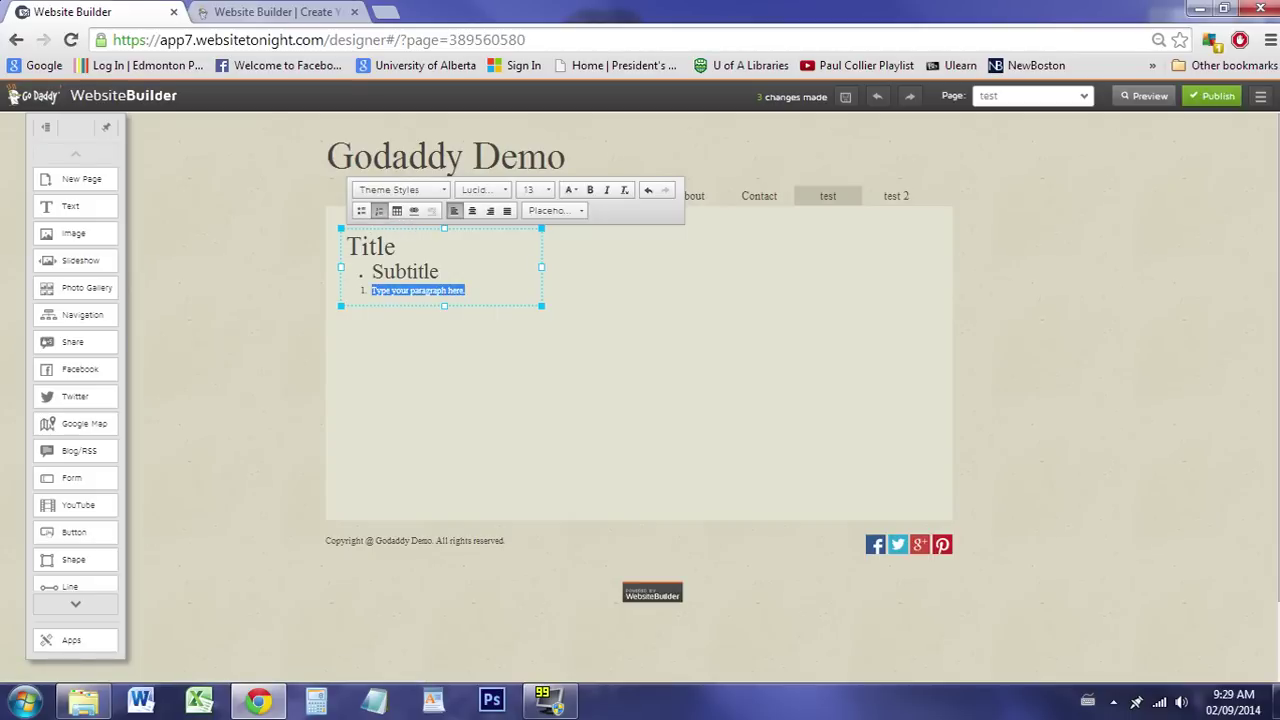
# Replace the placeholder paragraph in the numbered item with "adding a link to youtube".
pyautogui.write('adding a link')
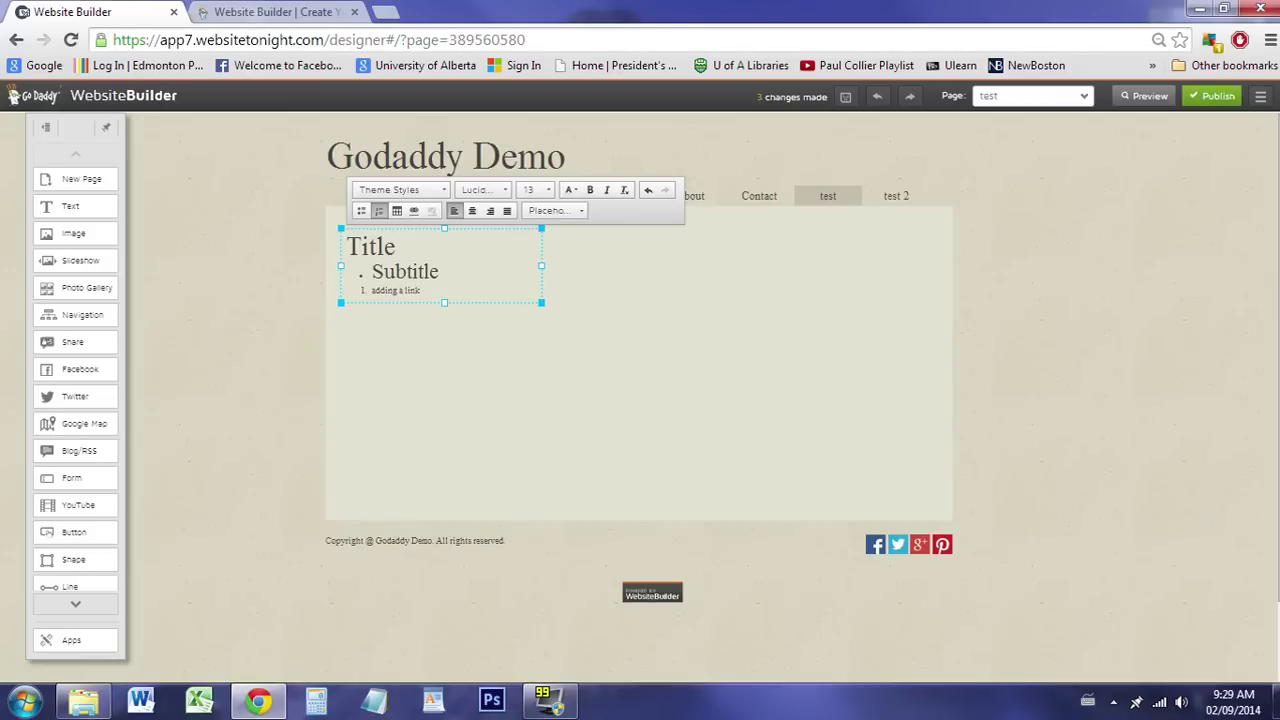
pyautogui.write(' to youtube')
pyautogui.moveTo(462, 290); pyautogui.dragTo(370, 290)
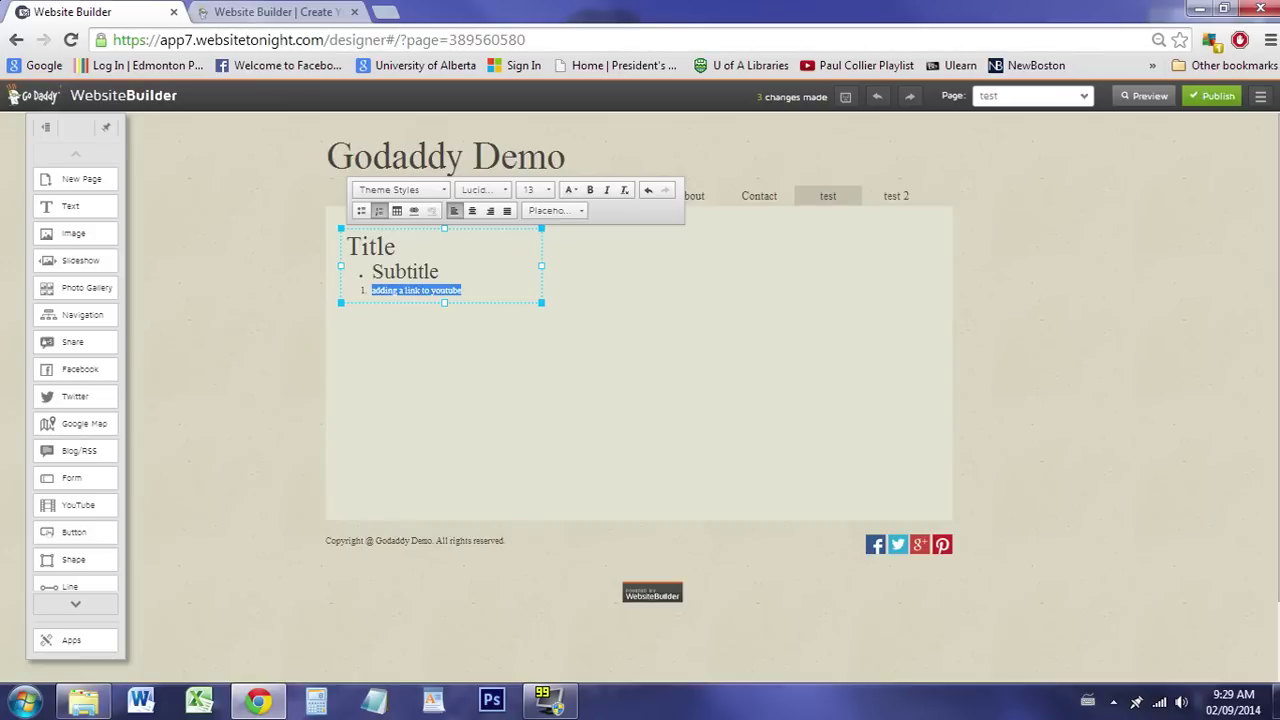
pyautogui.click(414, 212)
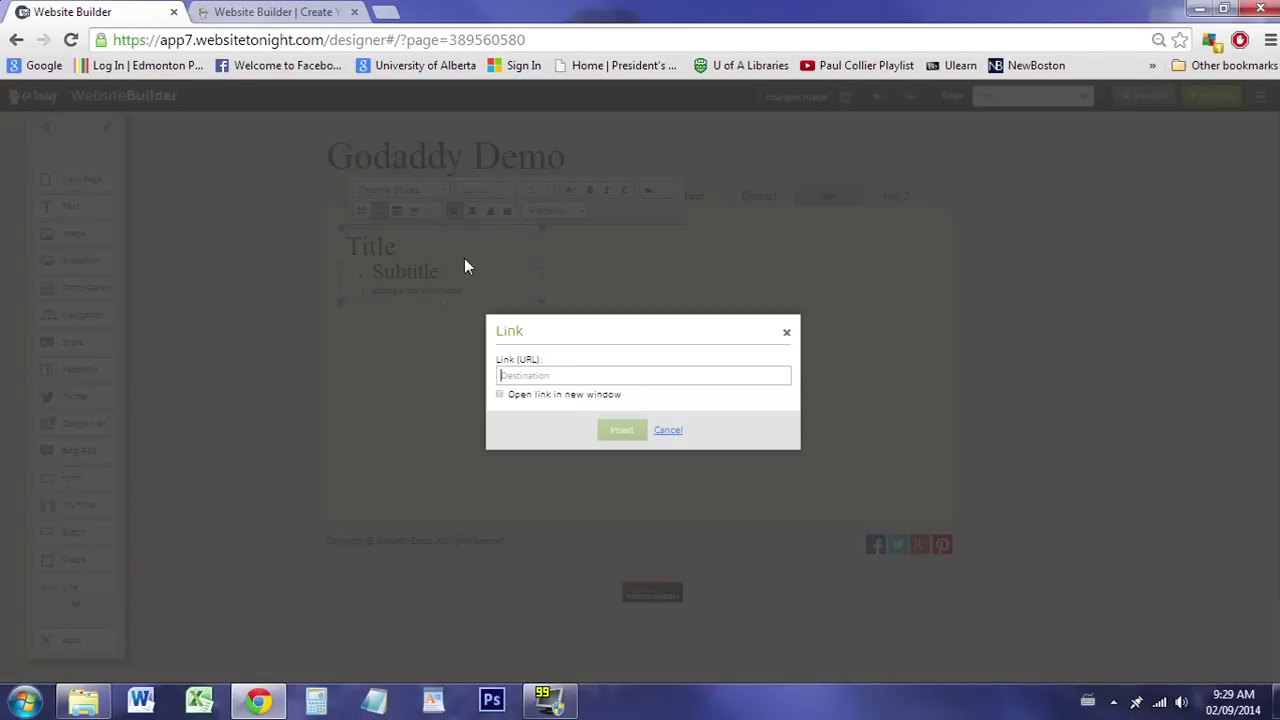
pyautogui.write('http')
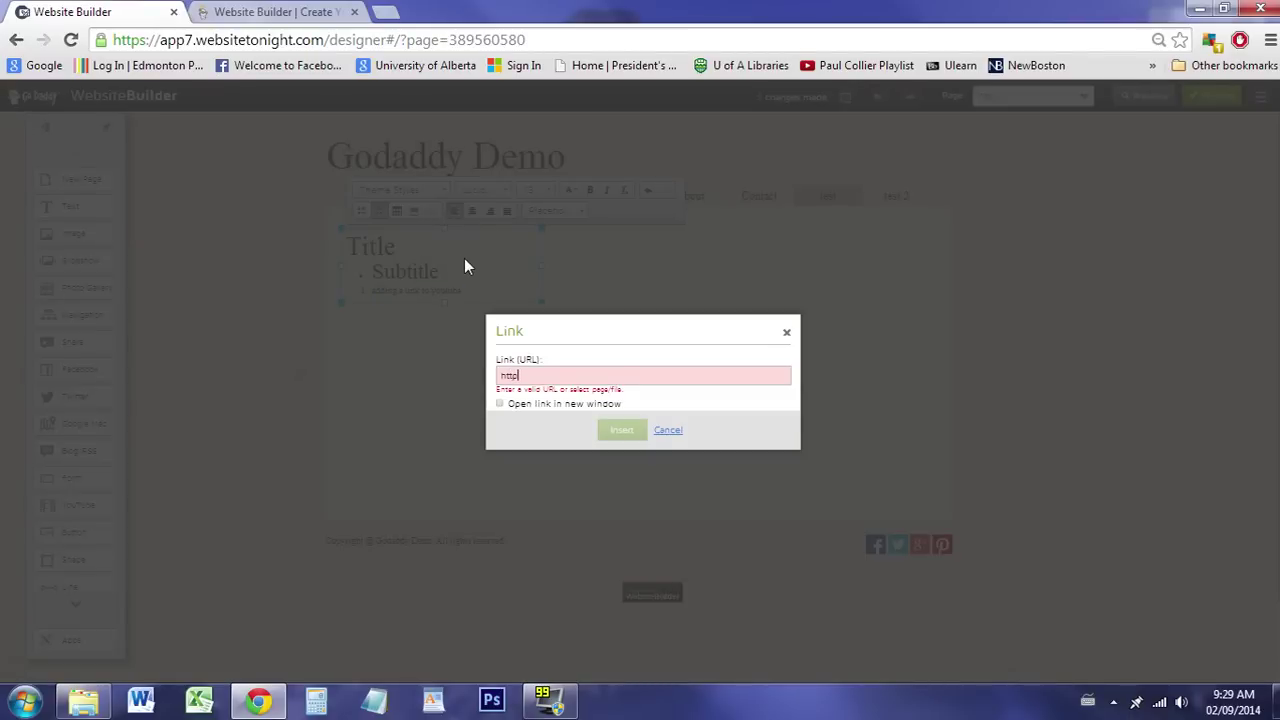
pyautogui.write('s://youtube.com')
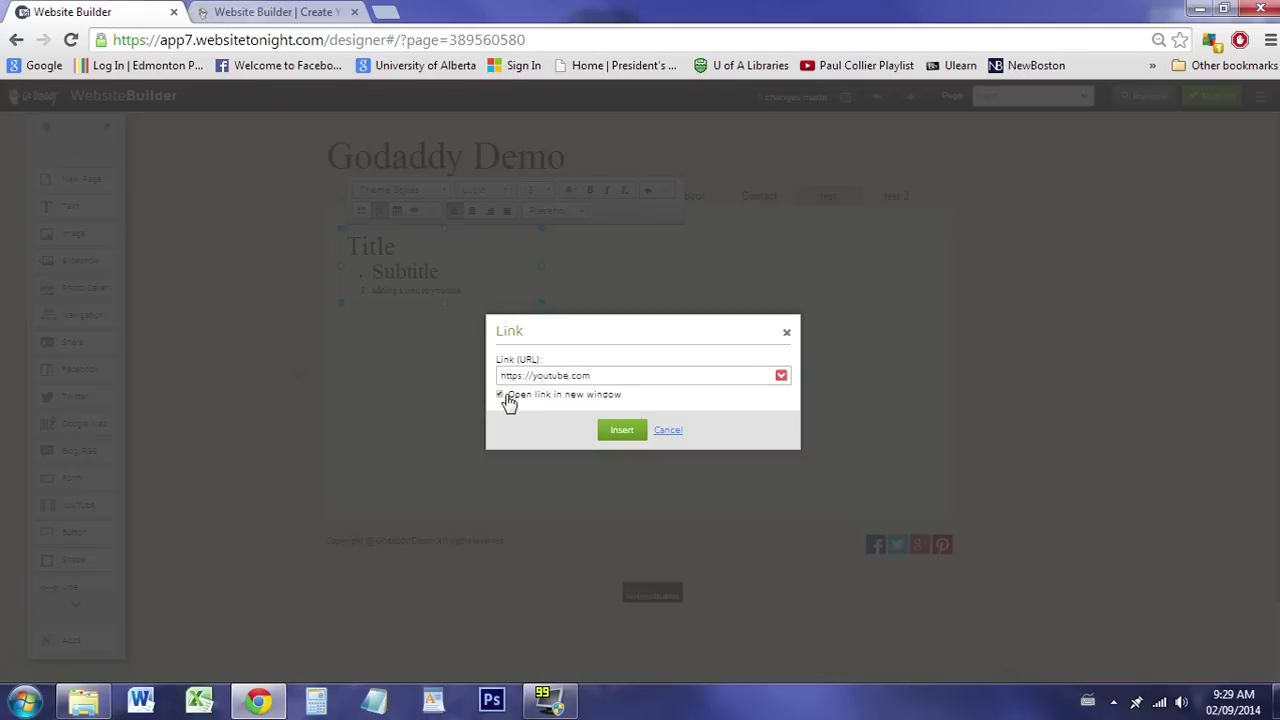
pyautogui.click(614, 430)
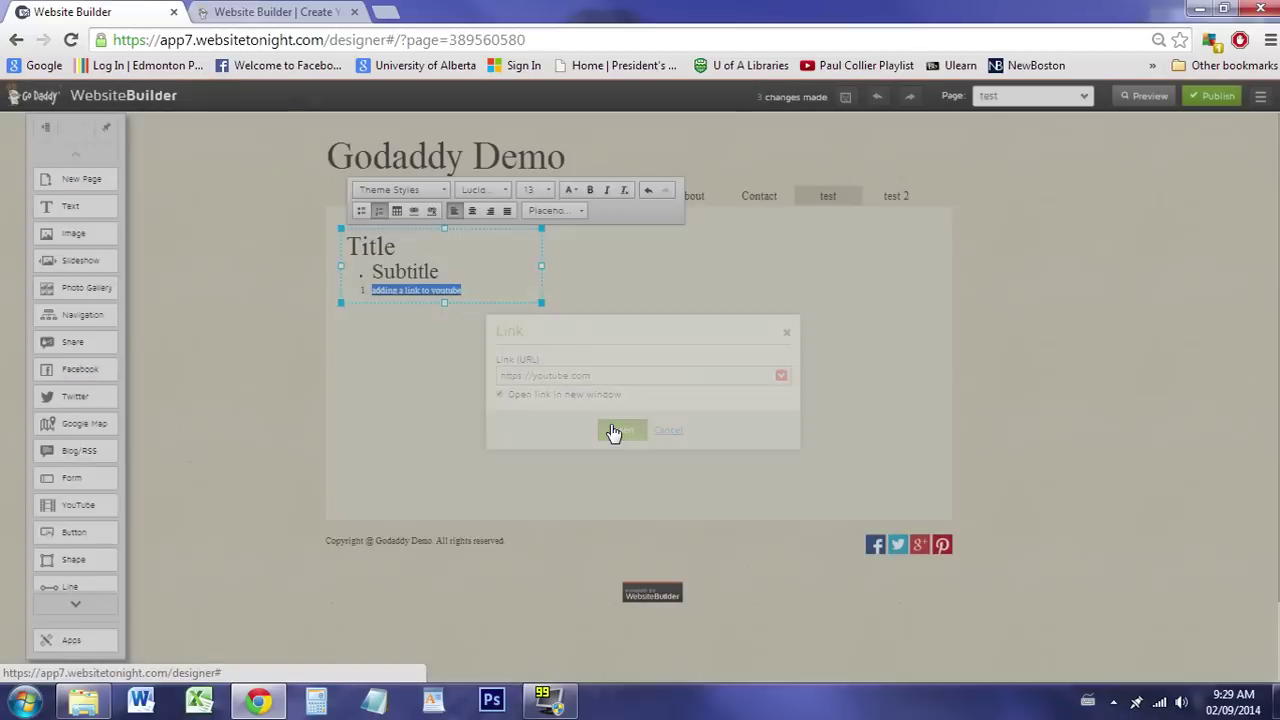
pyautogui.click(610, 421)
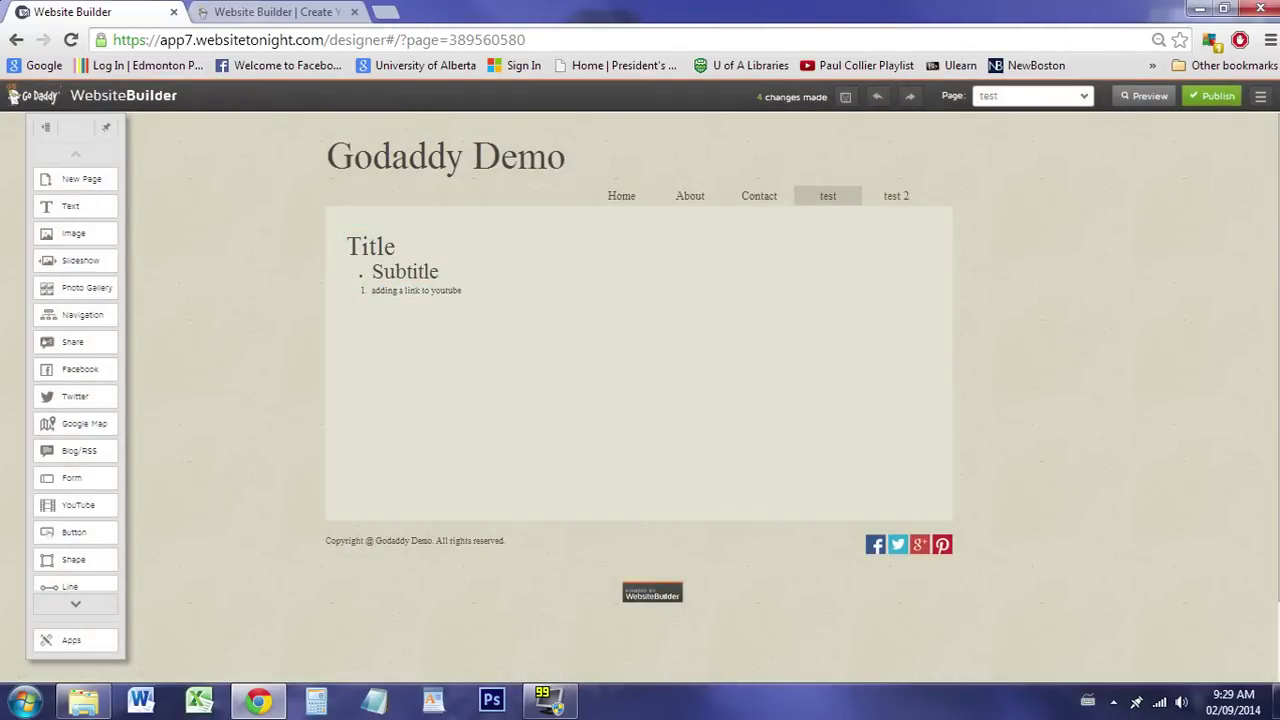
# Preview the test page, follow the YouTube link to check it, and return to the editor.
pyautogui.click(1150, 97)
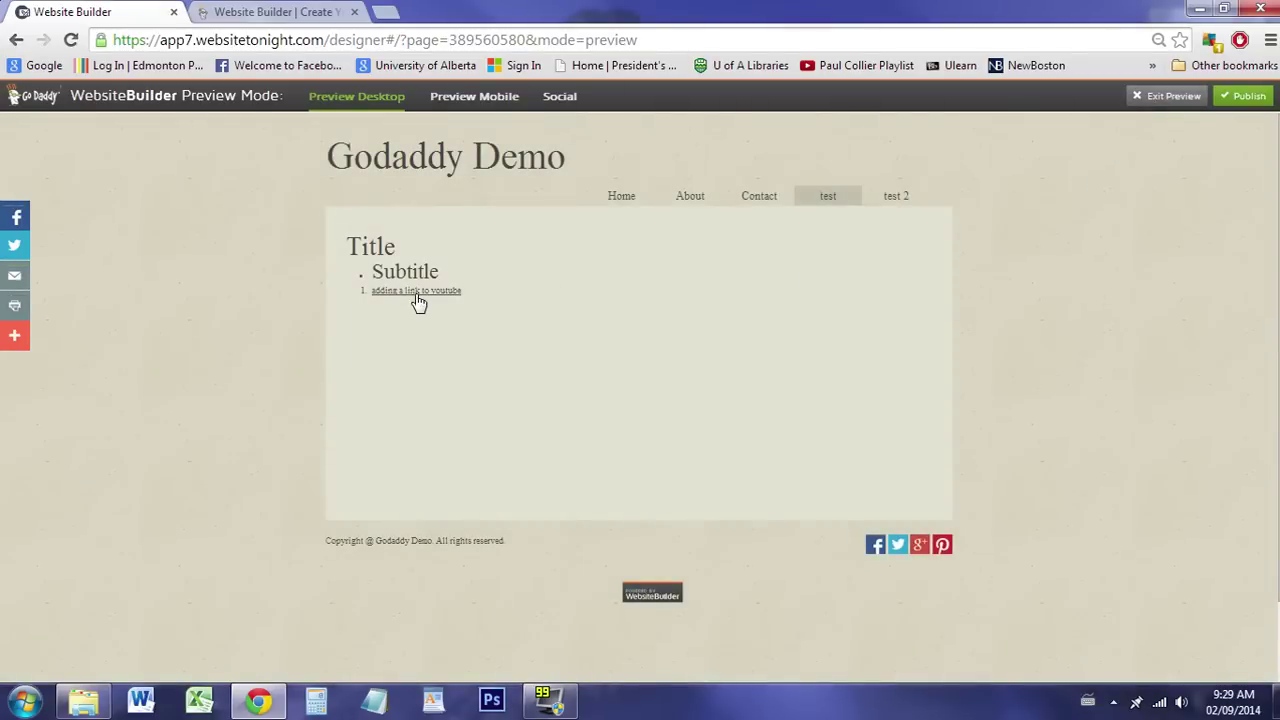
pyautogui.click(416, 292)
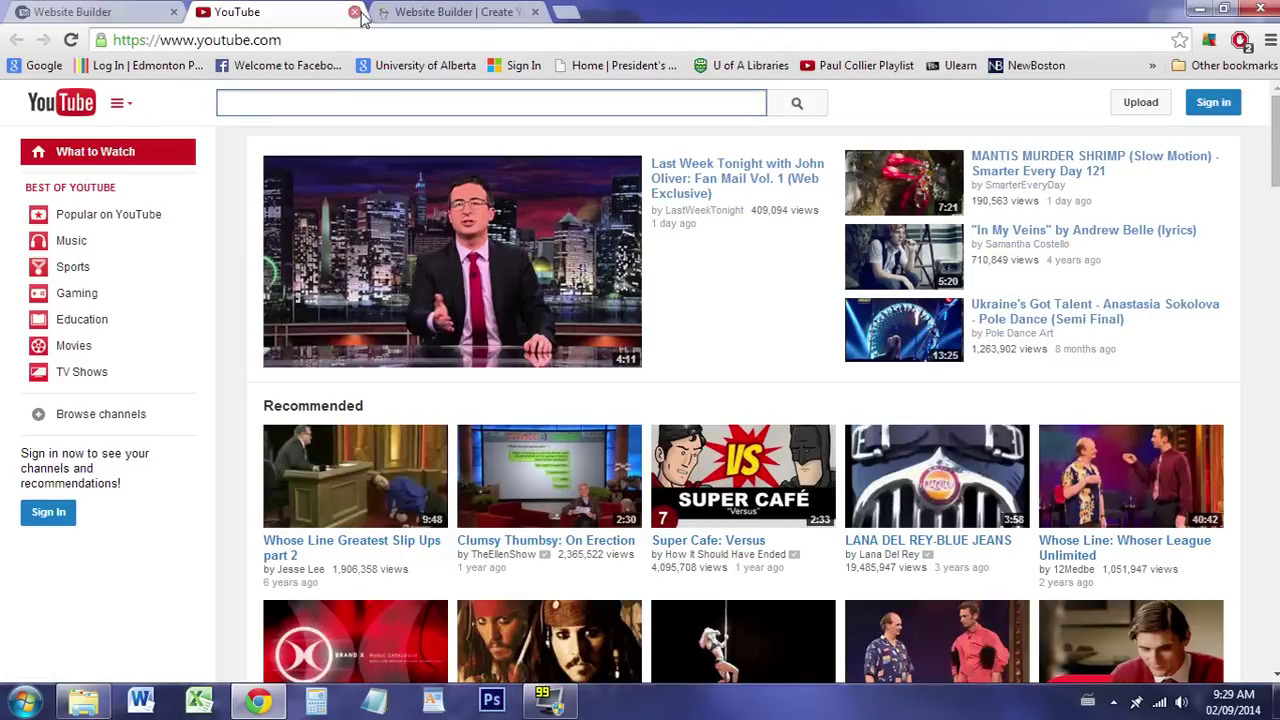
pyautogui.hotkey('ctrl', 'w')
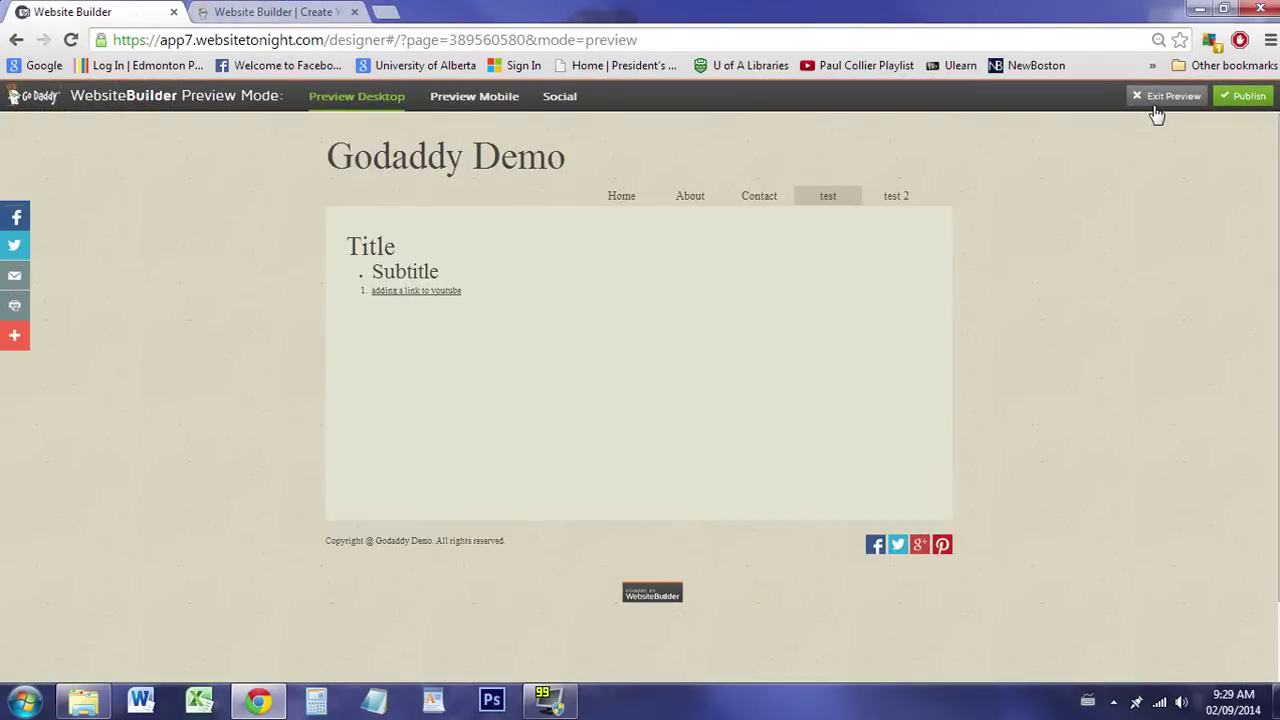
pyautogui.click(1165, 96)
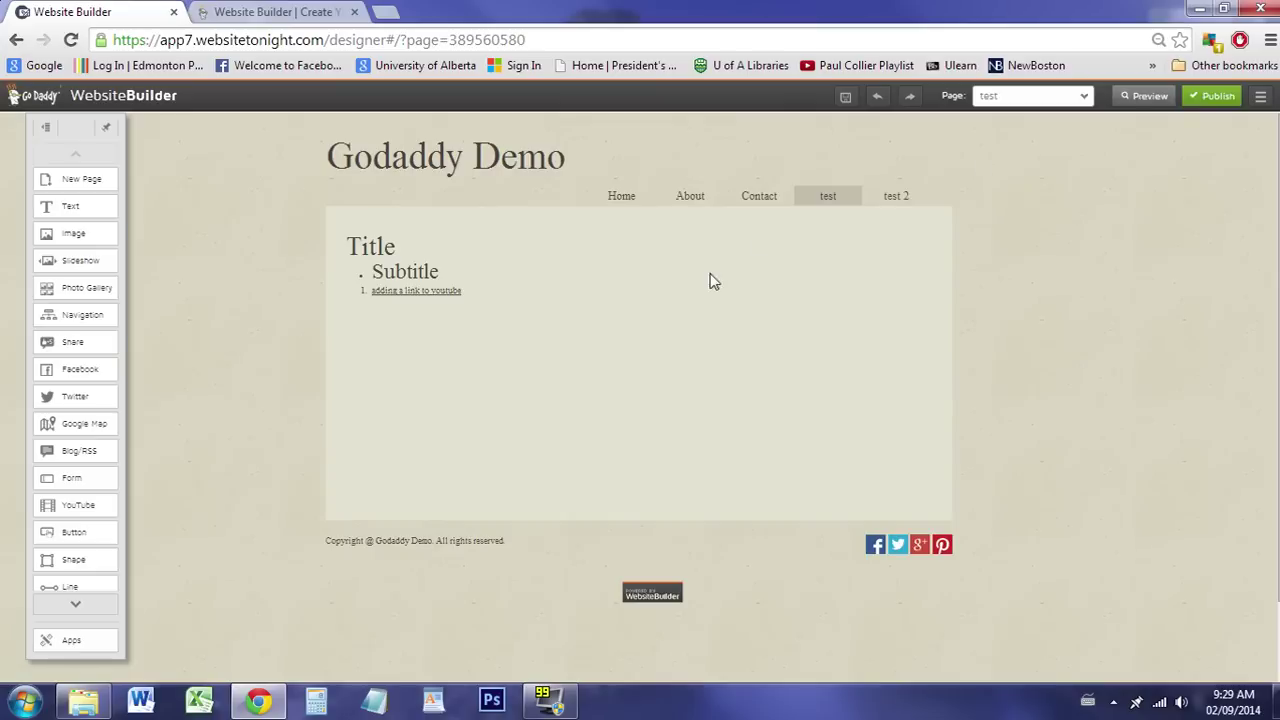
# Add an image element to the test page, place it beside the title text, and shrink it.
pyautogui.click(94, 234)
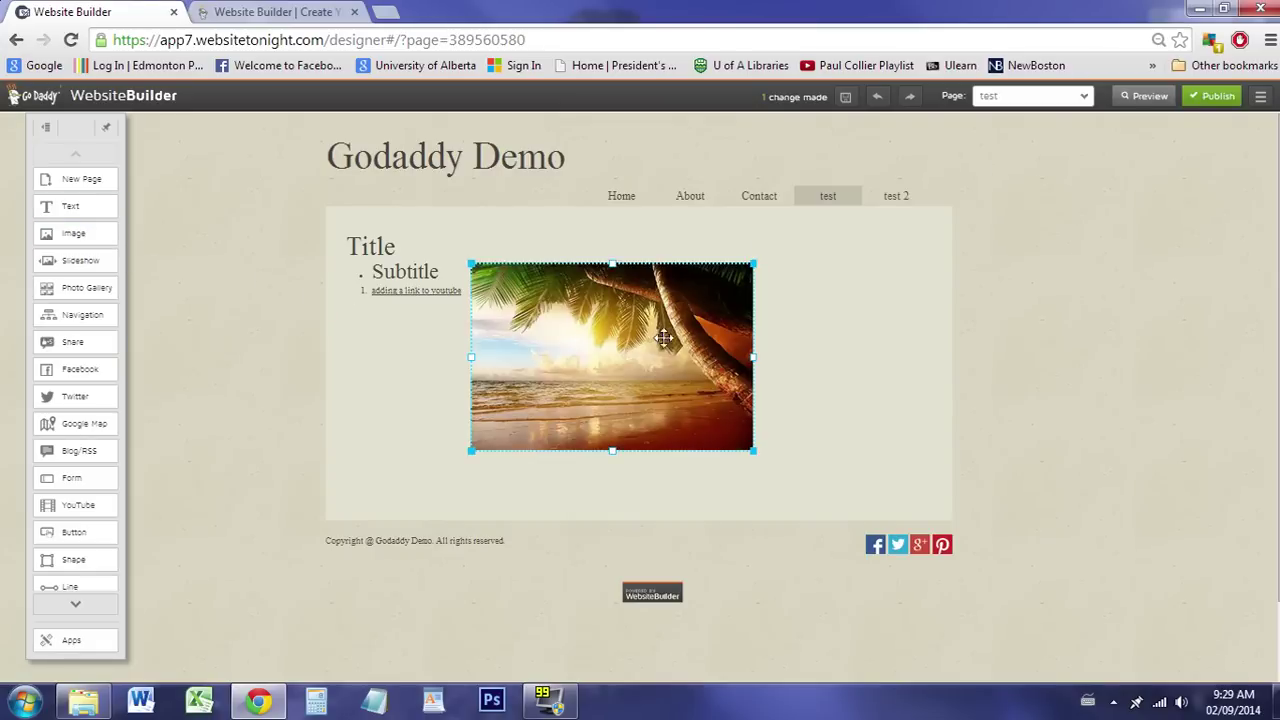
pyautogui.moveTo(649, 344); pyautogui.dragTo(690, 310)
pyautogui.moveTo(794, 423); pyautogui.dragTo(656, 316)
# Swap the palm beach picture for the free image of two people at a sunset shore.
pyautogui.click(637, 294)
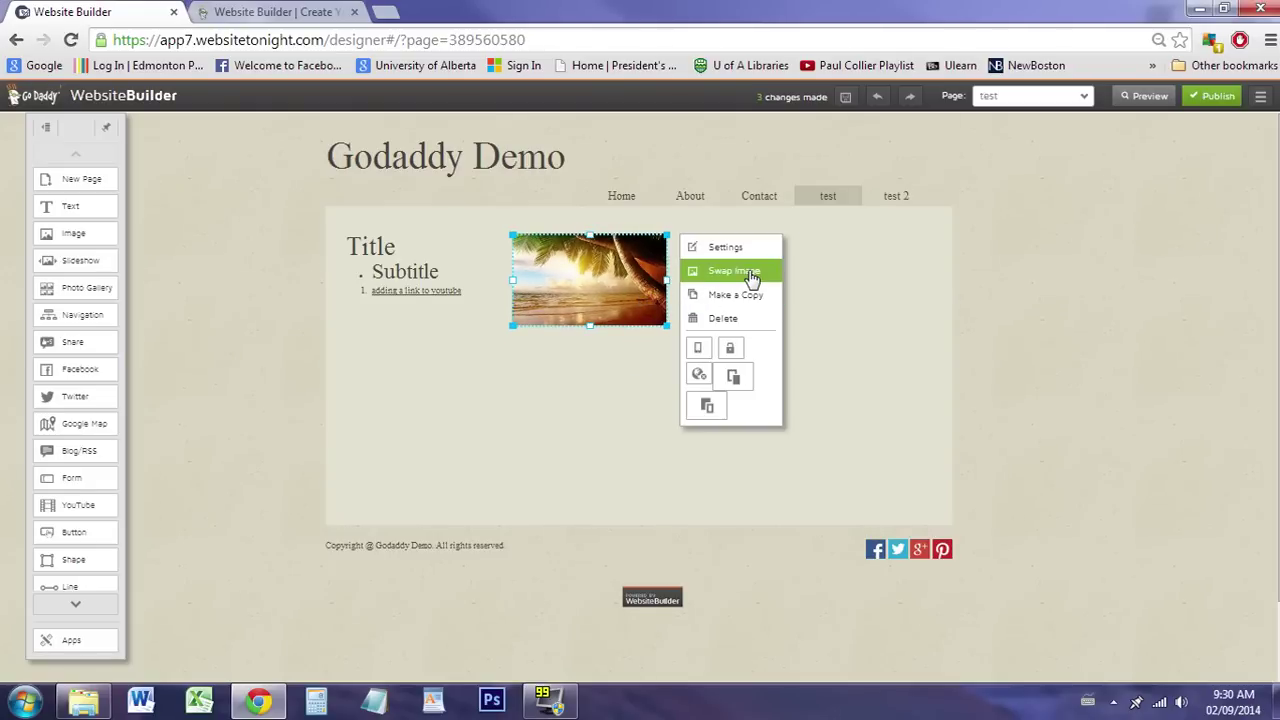
pyautogui.click(752, 279)
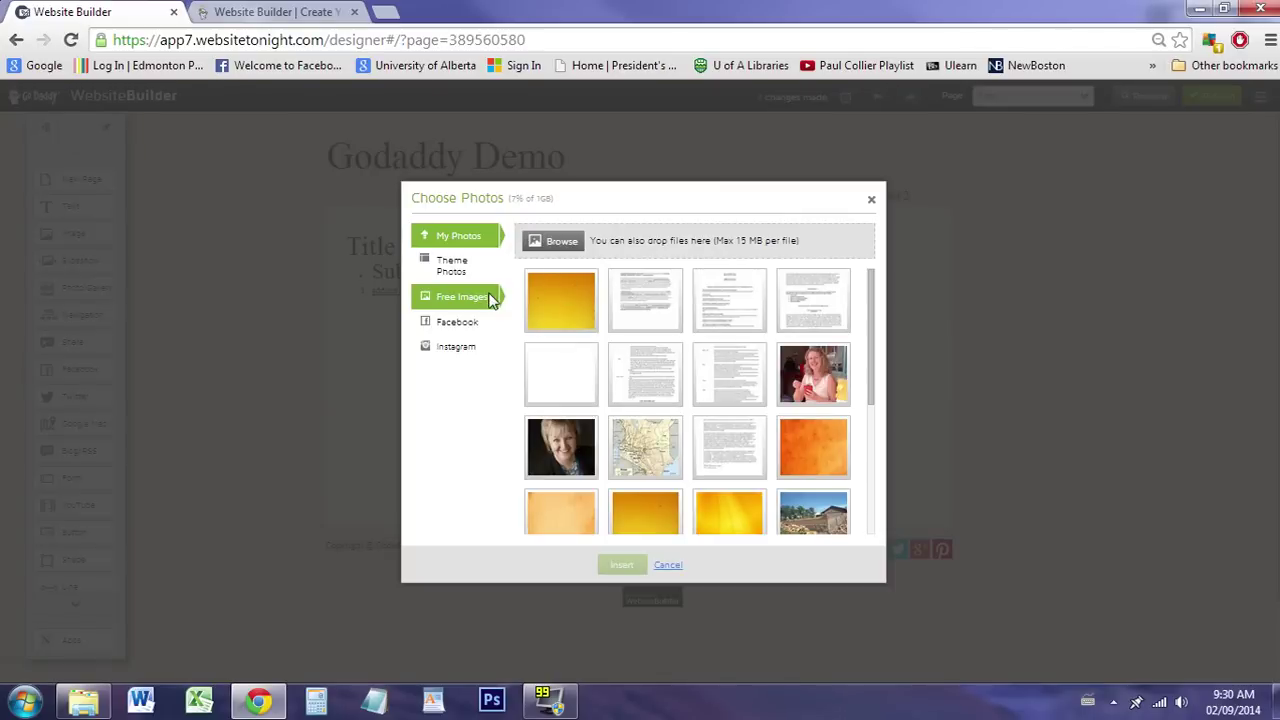
pyautogui.click(488, 299)
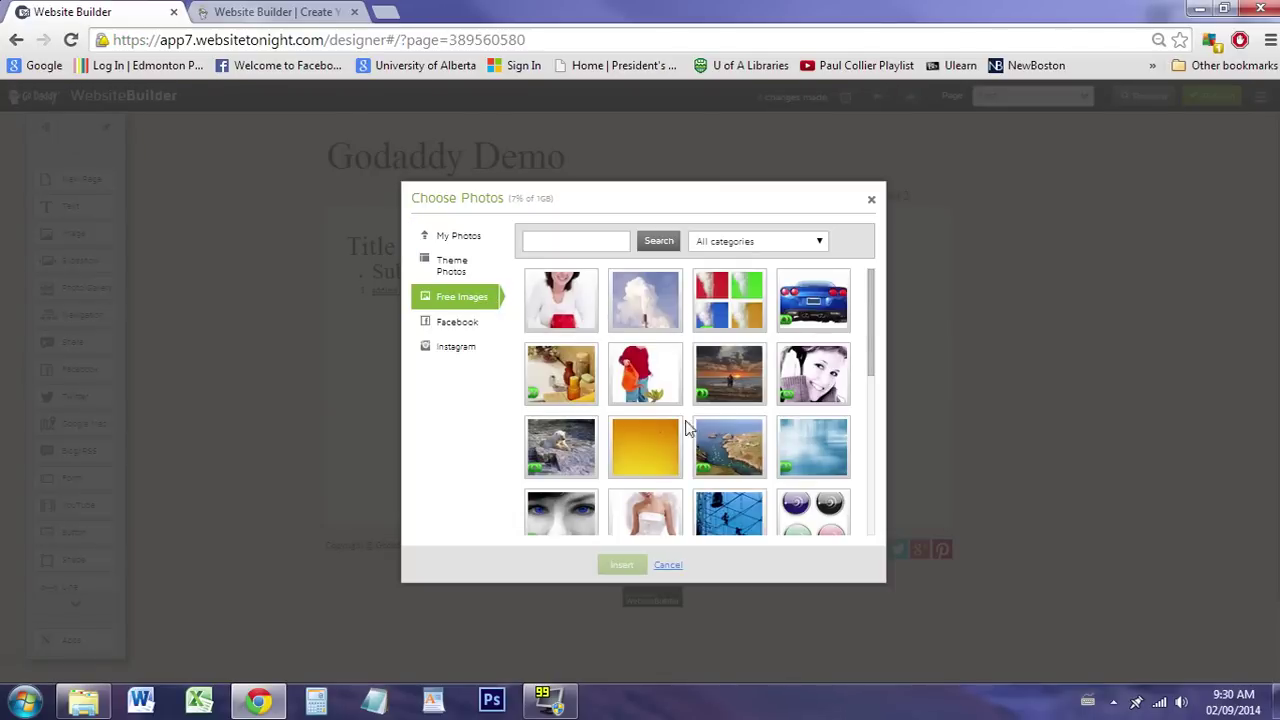
pyautogui.click(738, 367)
pyautogui.click(624, 566)
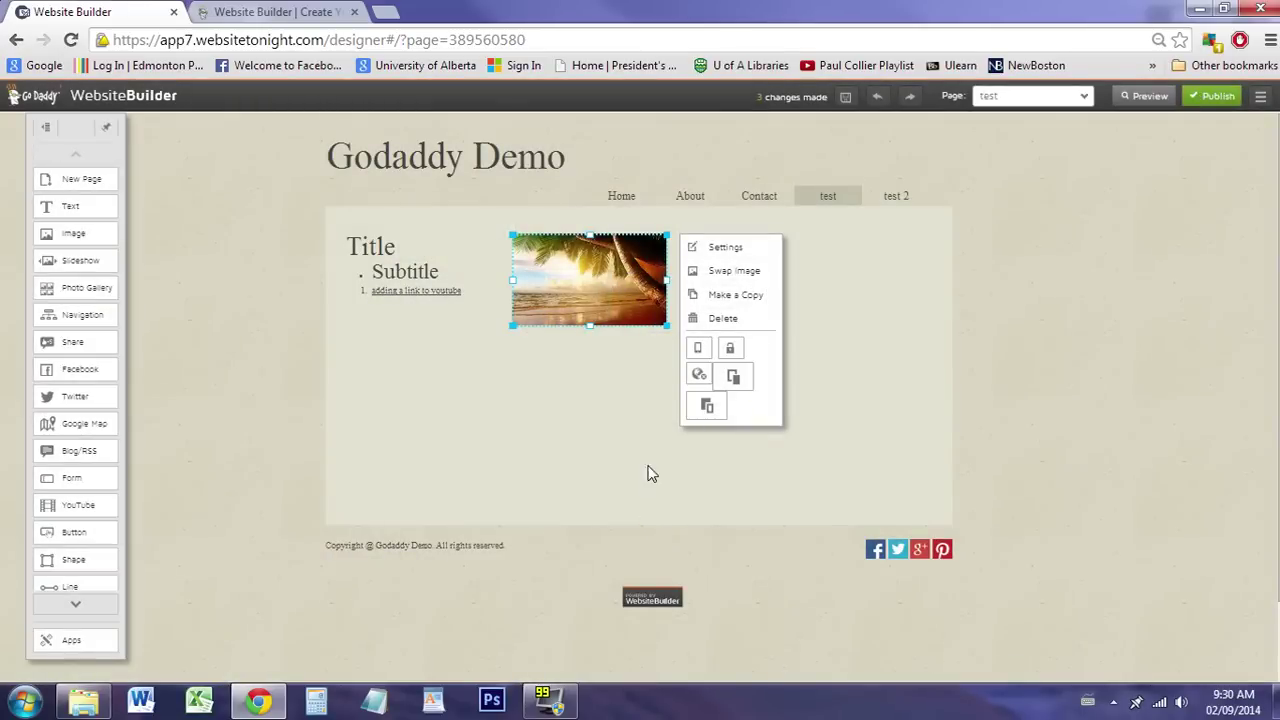
pyautogui.click(659, 346)
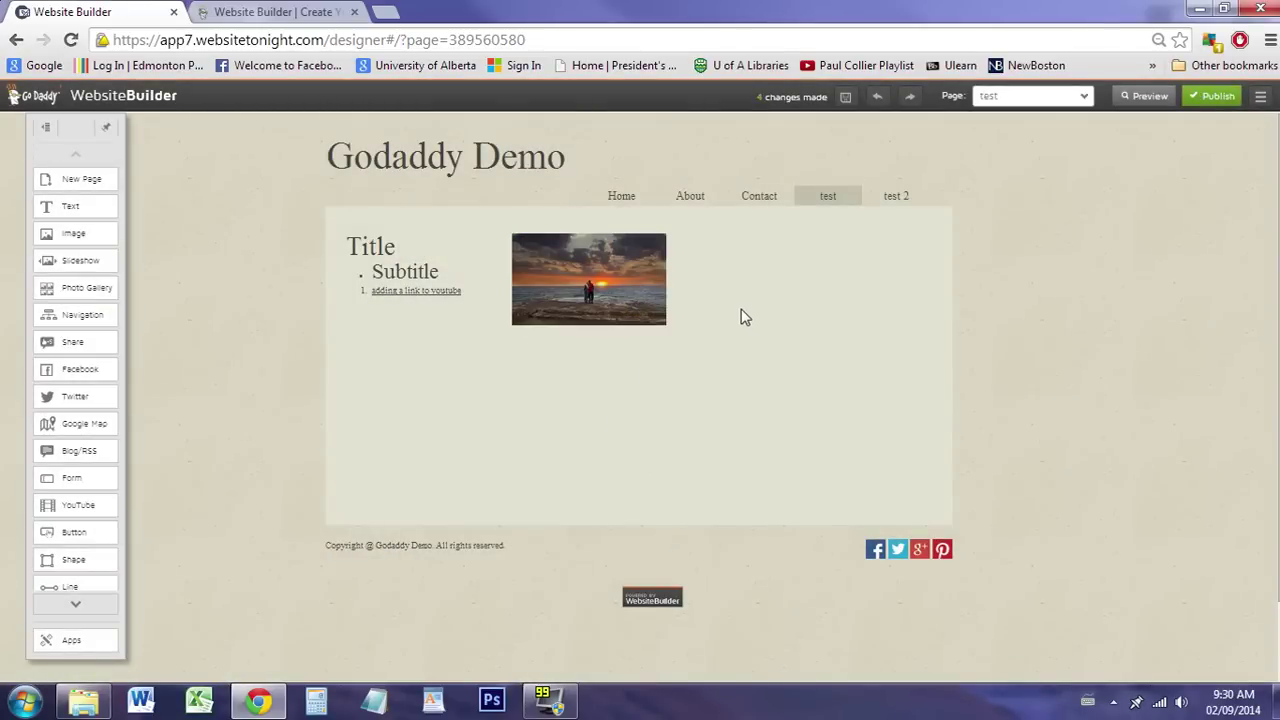
# Enlarge the sunset image to about 410 × 212 px and accept its default crop in the Image Editor.
pyautogui.click(637, 294)
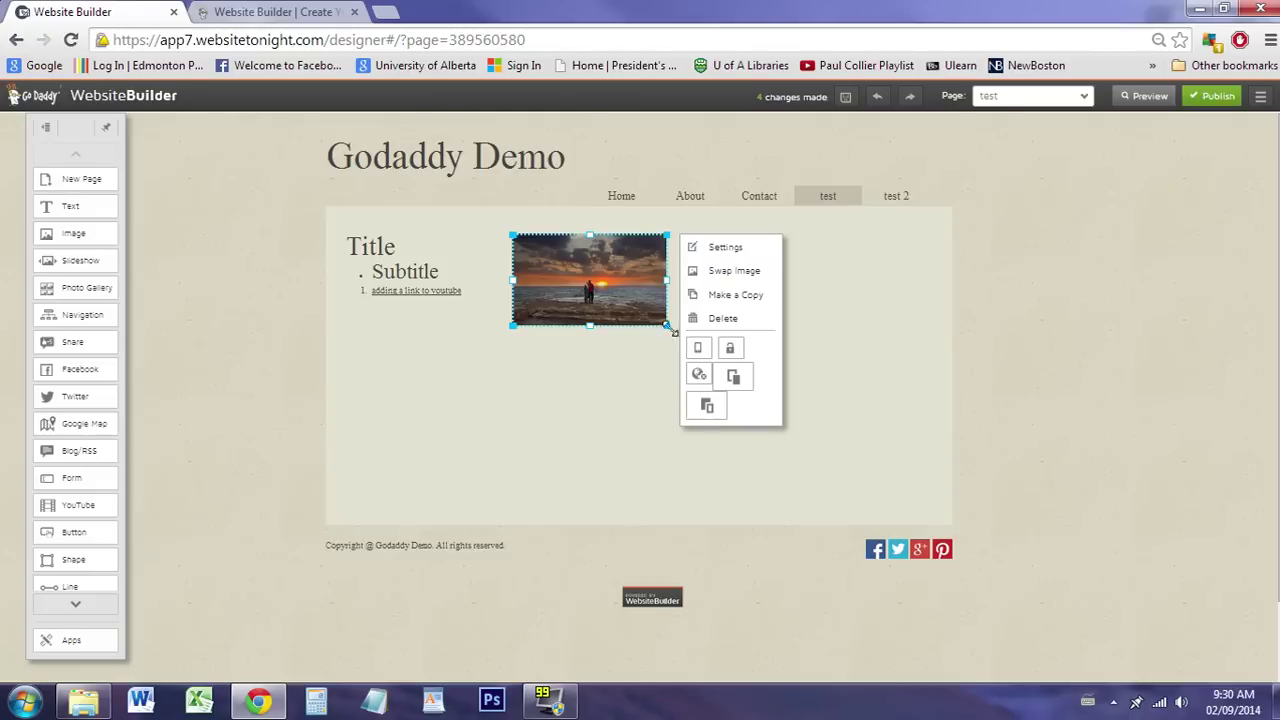
pyautogui.moveTo(664, 320); pyautogui.dragTo(766, 364)
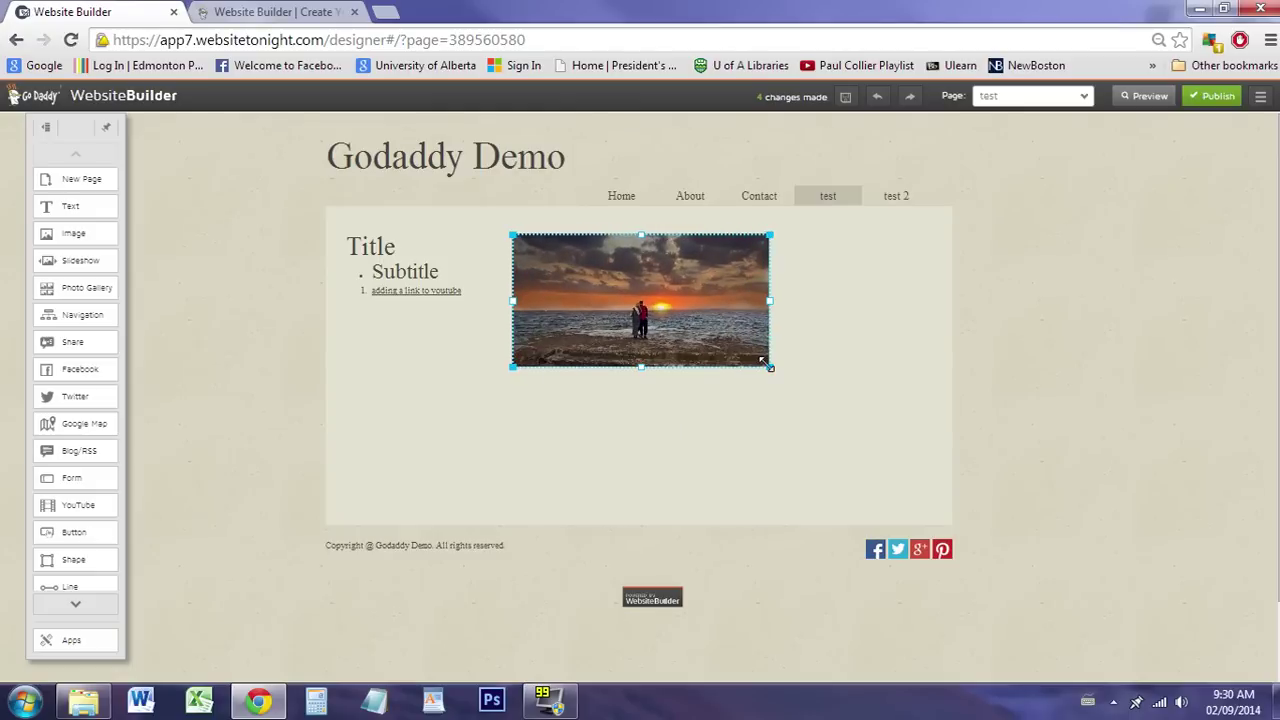
pyautogui.click(714, 314)
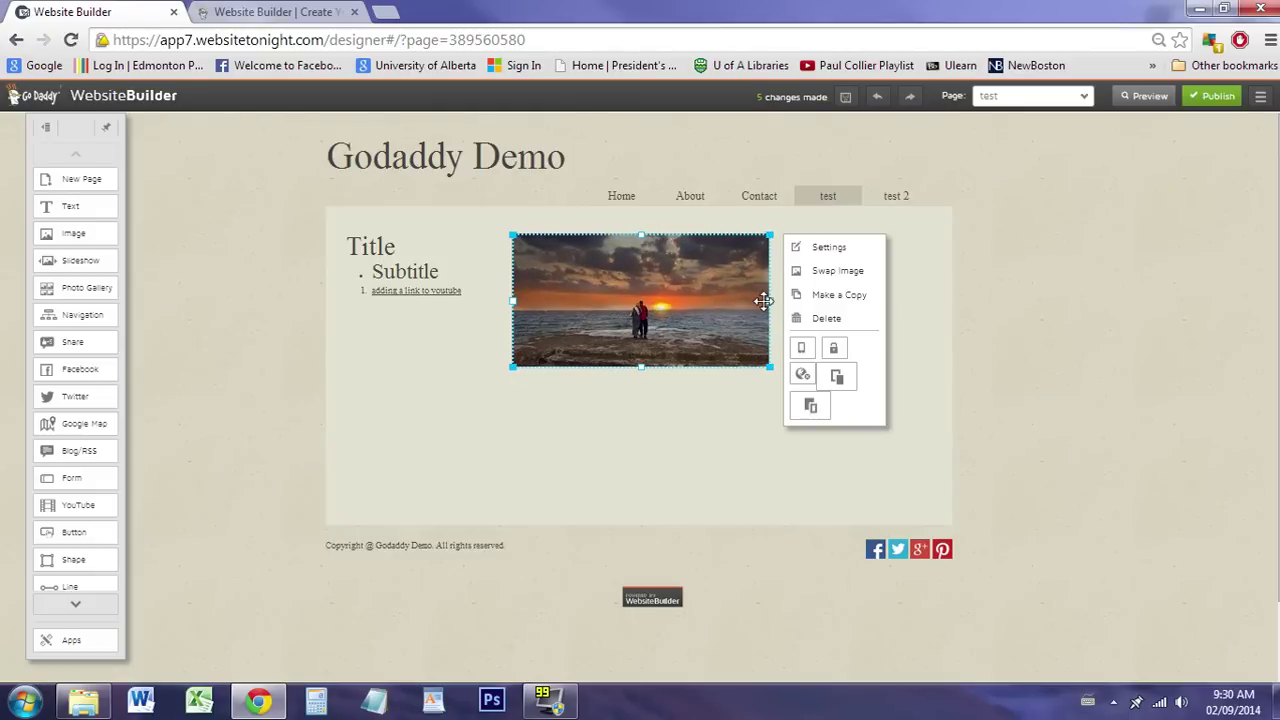
pyautogui.click(872, 254)
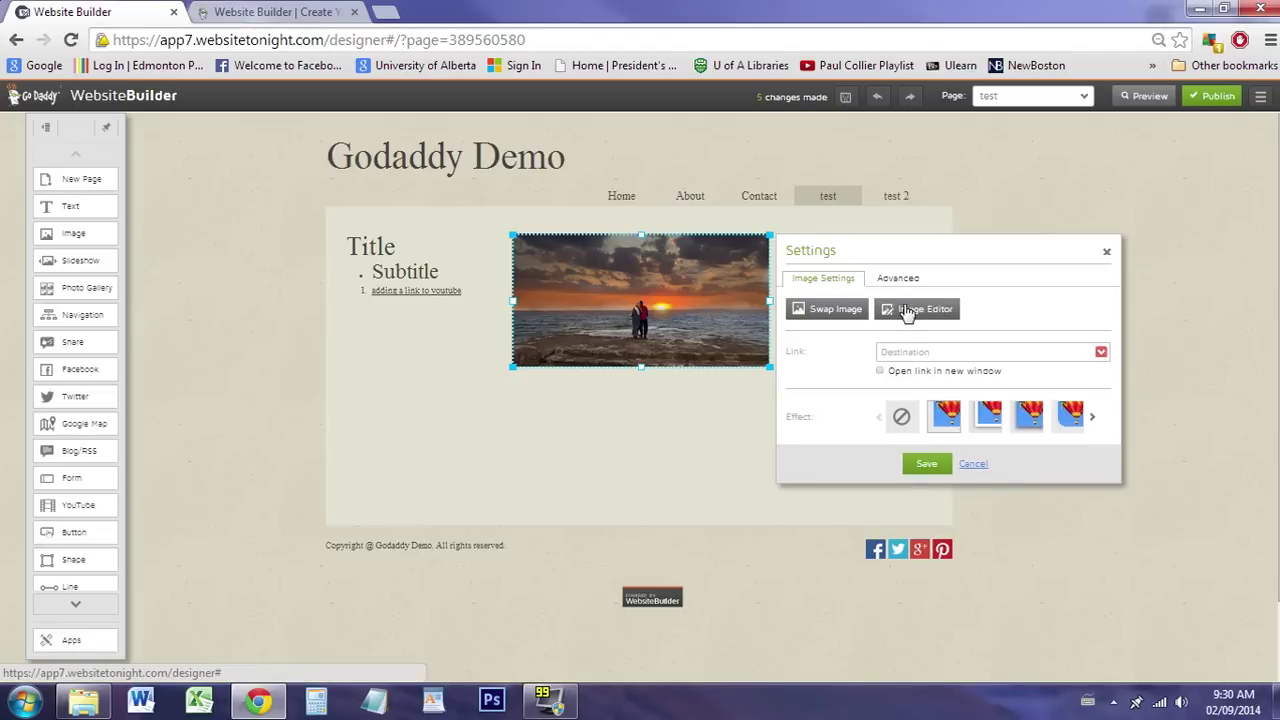
pyautogui.click(909, 311)
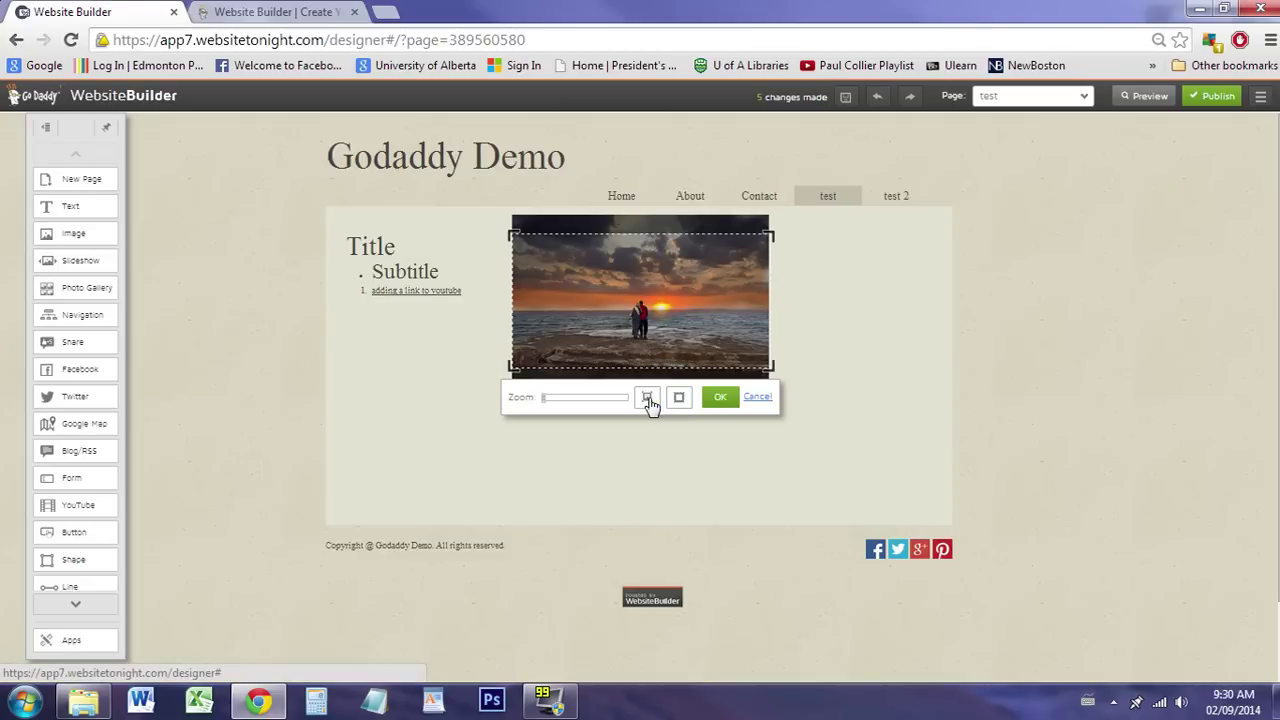
pyautogui.click(716, 398)
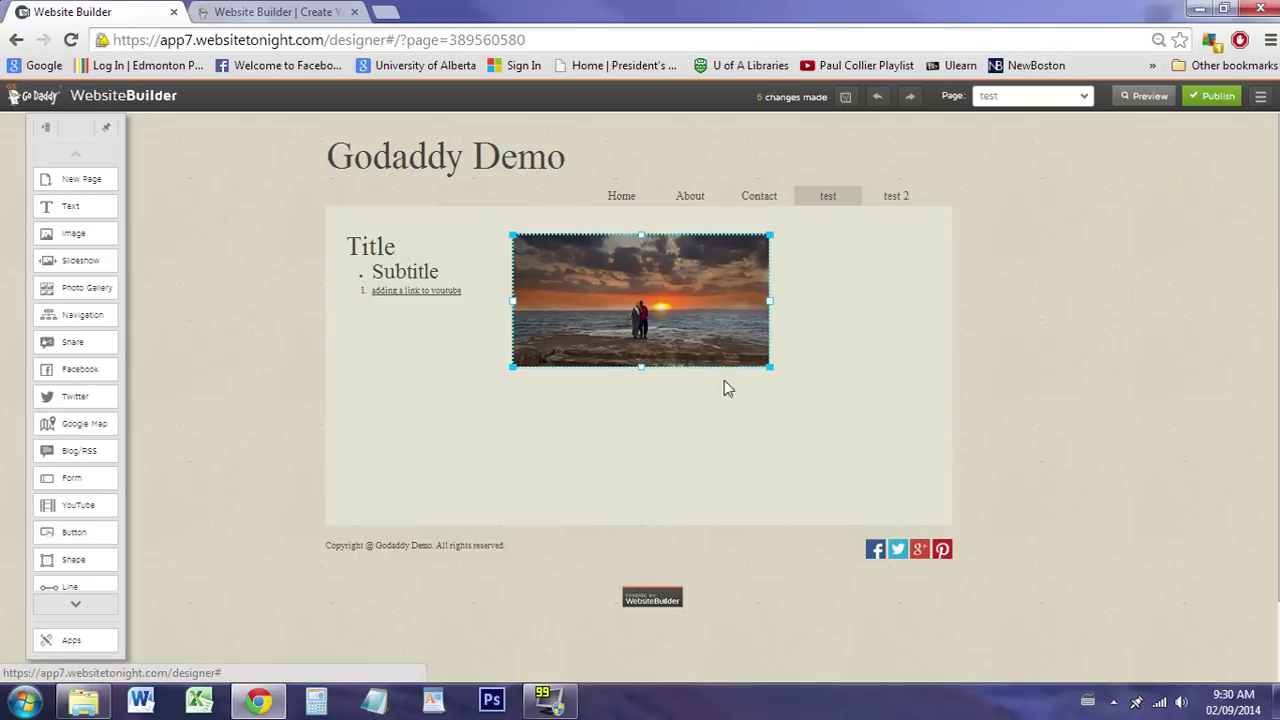
# Review the sunset image's advanced settings, from background color and border to size, and save without changing any values.
pyautogui.click(730, 316)
pyautogui.click(846, 250)
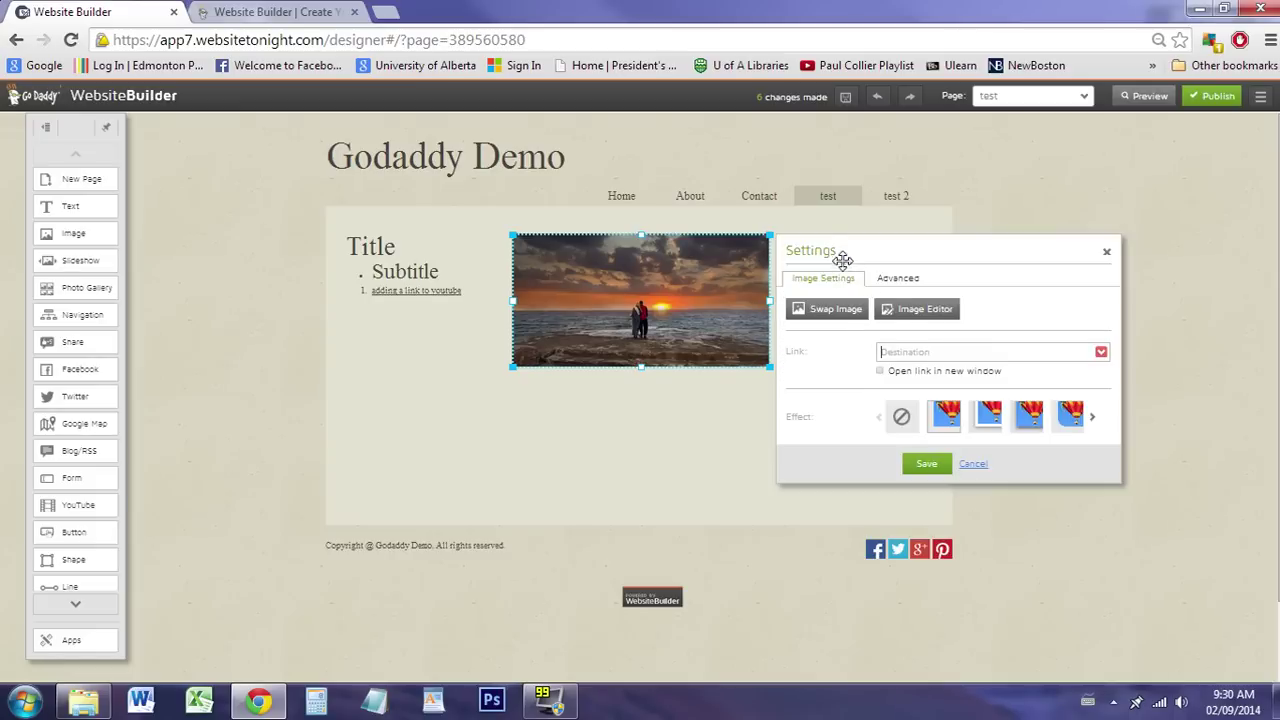
pyautogui.click(918, 280)
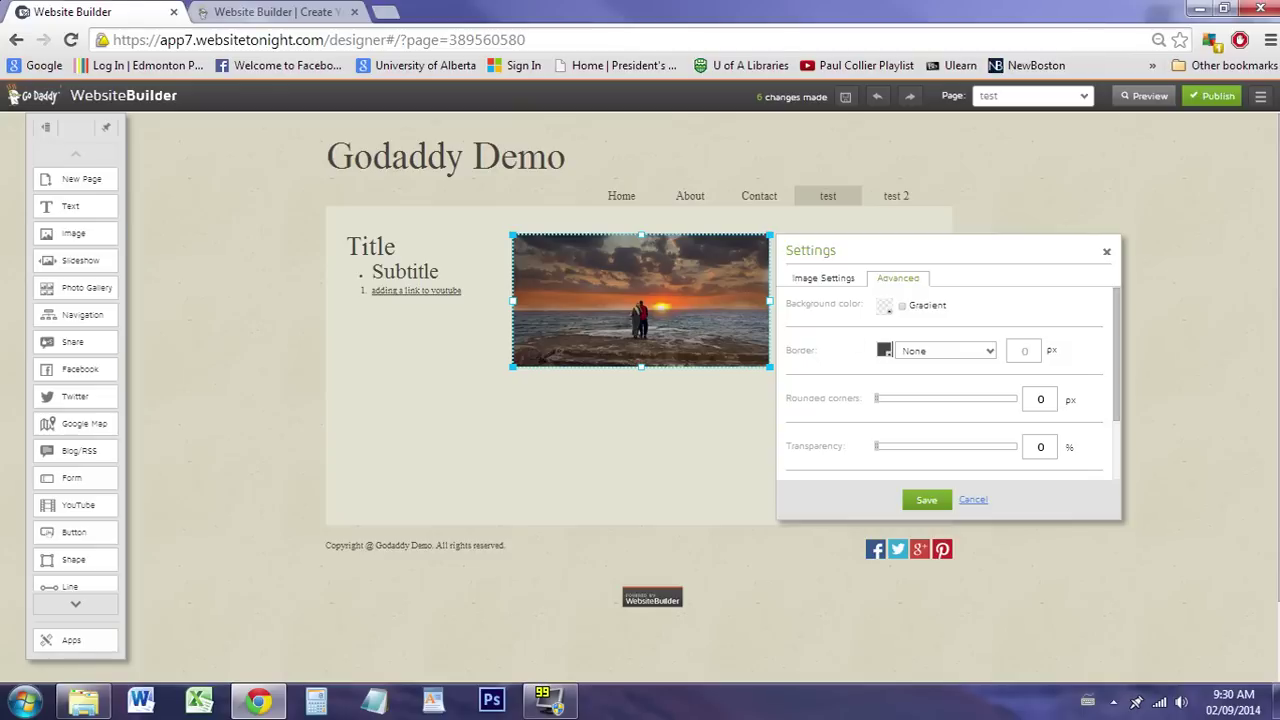
pyautogui.scroll(-3, 840, 379)
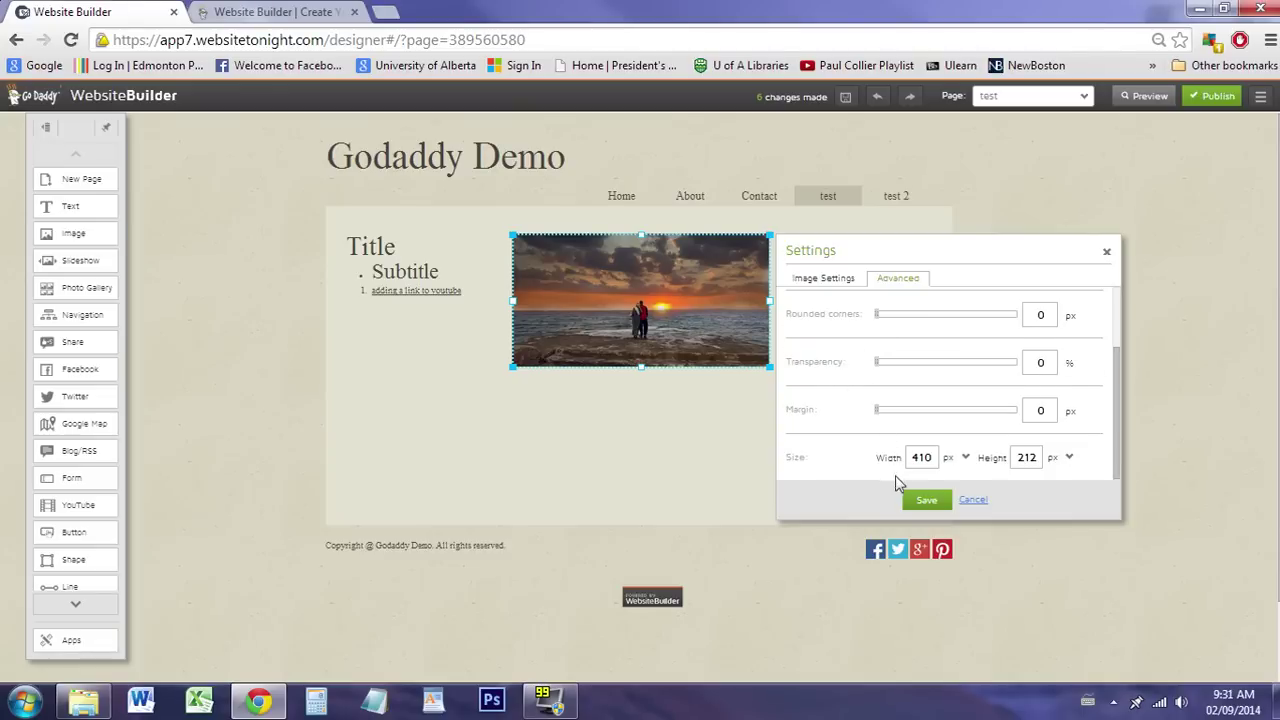
pyautogui.click(928, 500)
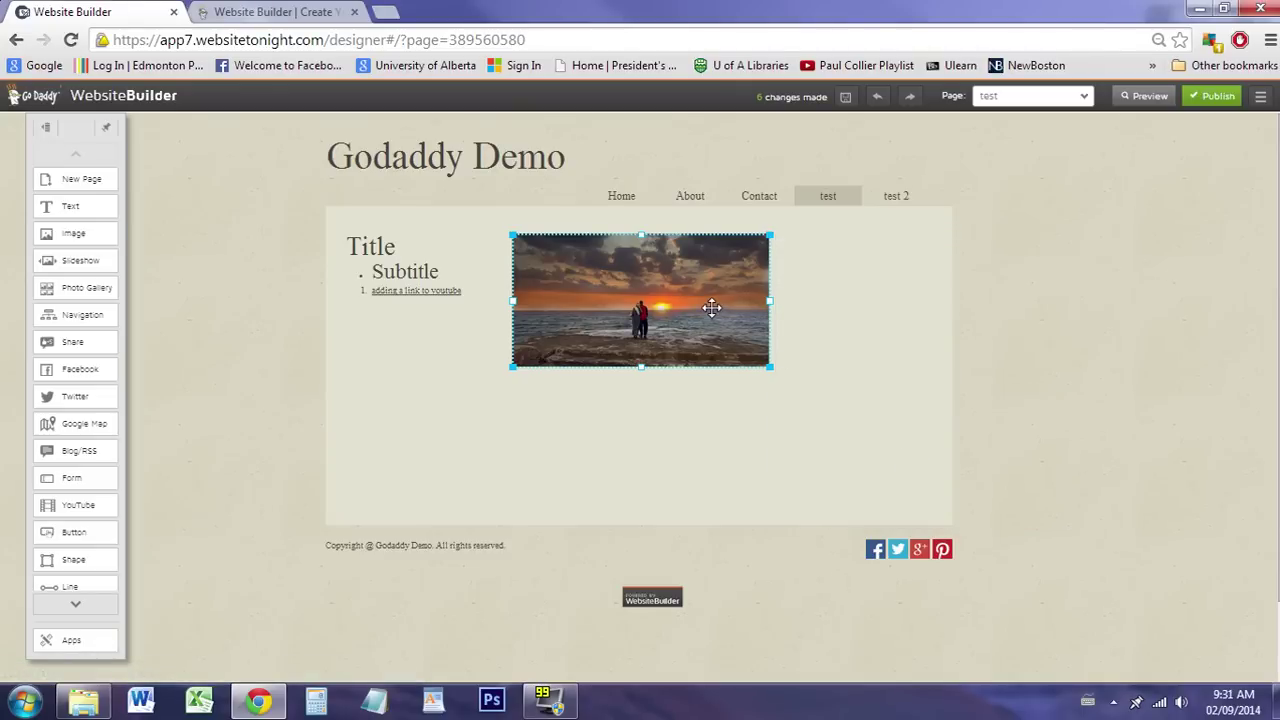
# Move the sunset image to the upper-right corner of the content area and reduce it to a small, nearly square size.
pyautogui.click(745, 315)
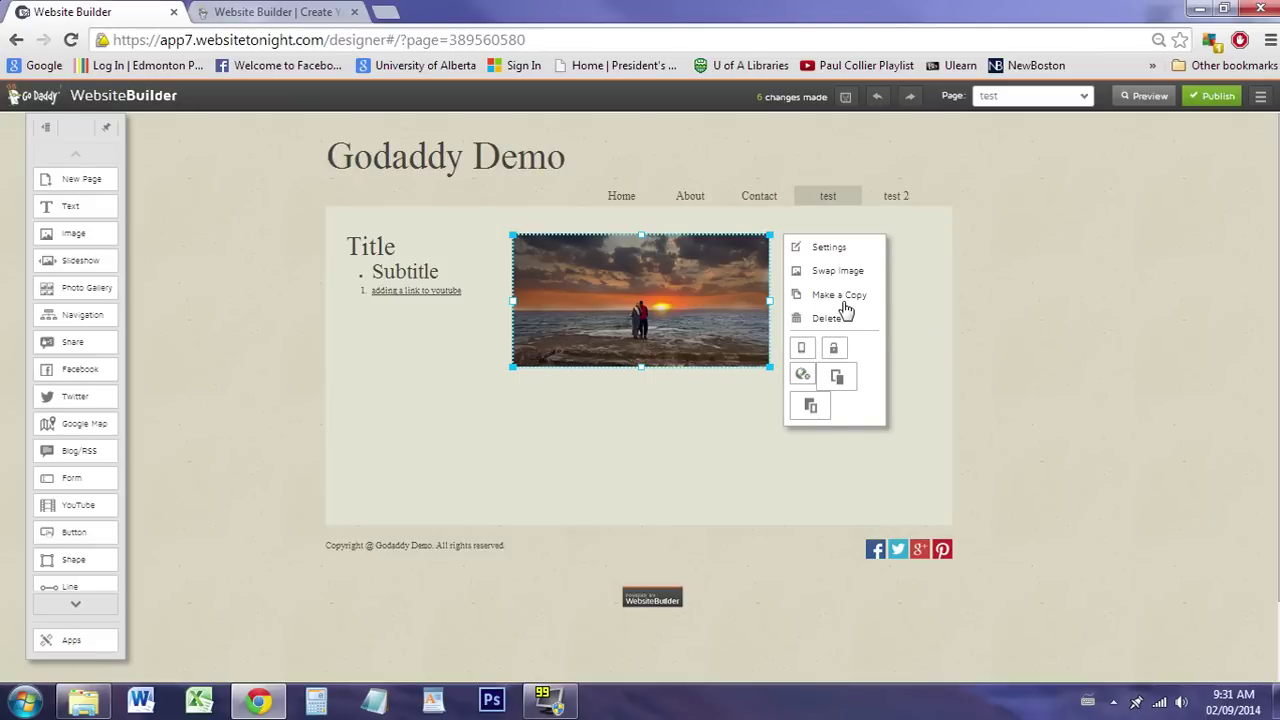
pyautogui.moveTo(695, 282); pyautogui.dragTo(864, 282)
pyautogui.moveTo(707, 368); pyautogui.dragTo(830, 349)
# Make the sunset image show on all pages, check it on the Contact page, and return to the test page.
pyautogui.click(890, 311)
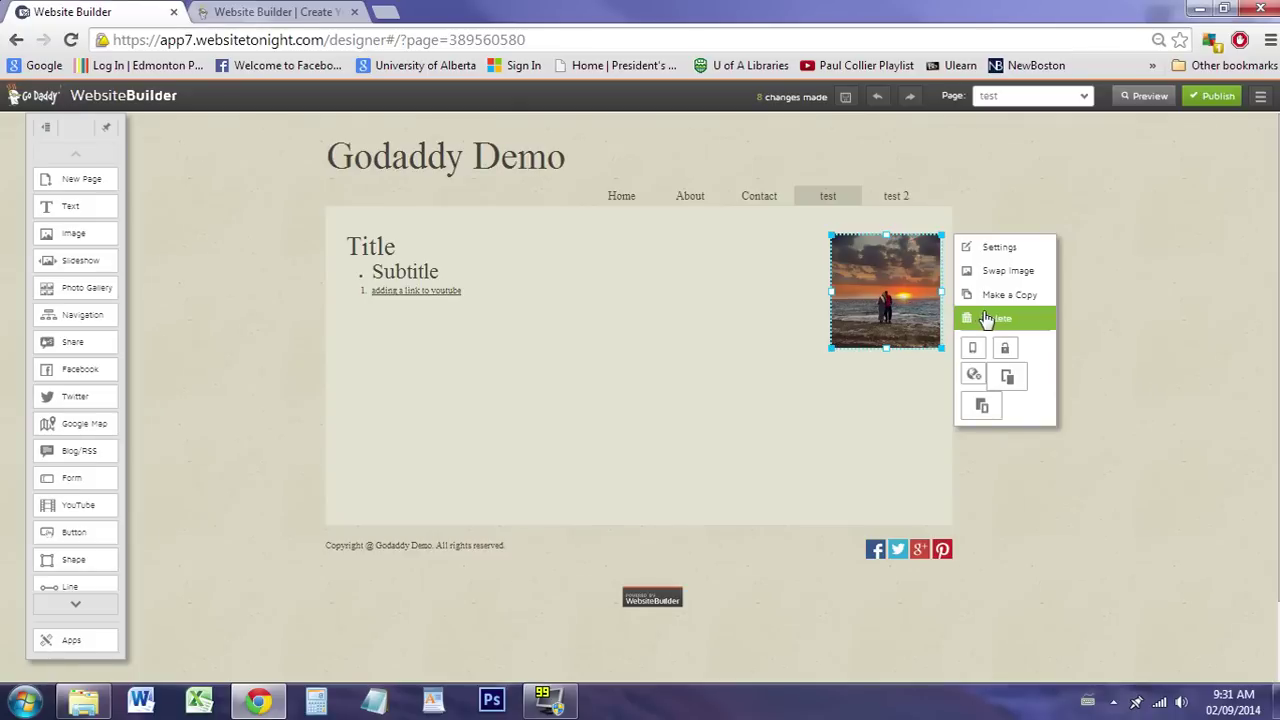
pyautogui.click(974, 378)
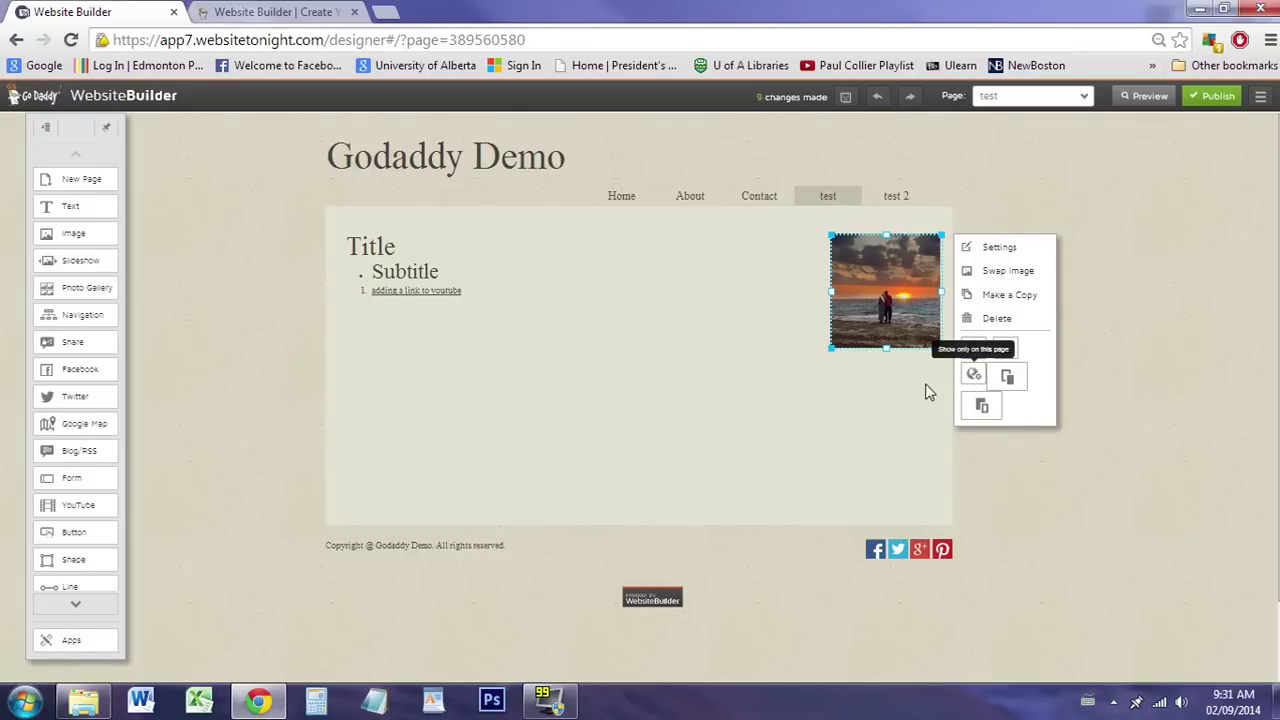
pyautogui.click(762, 204)
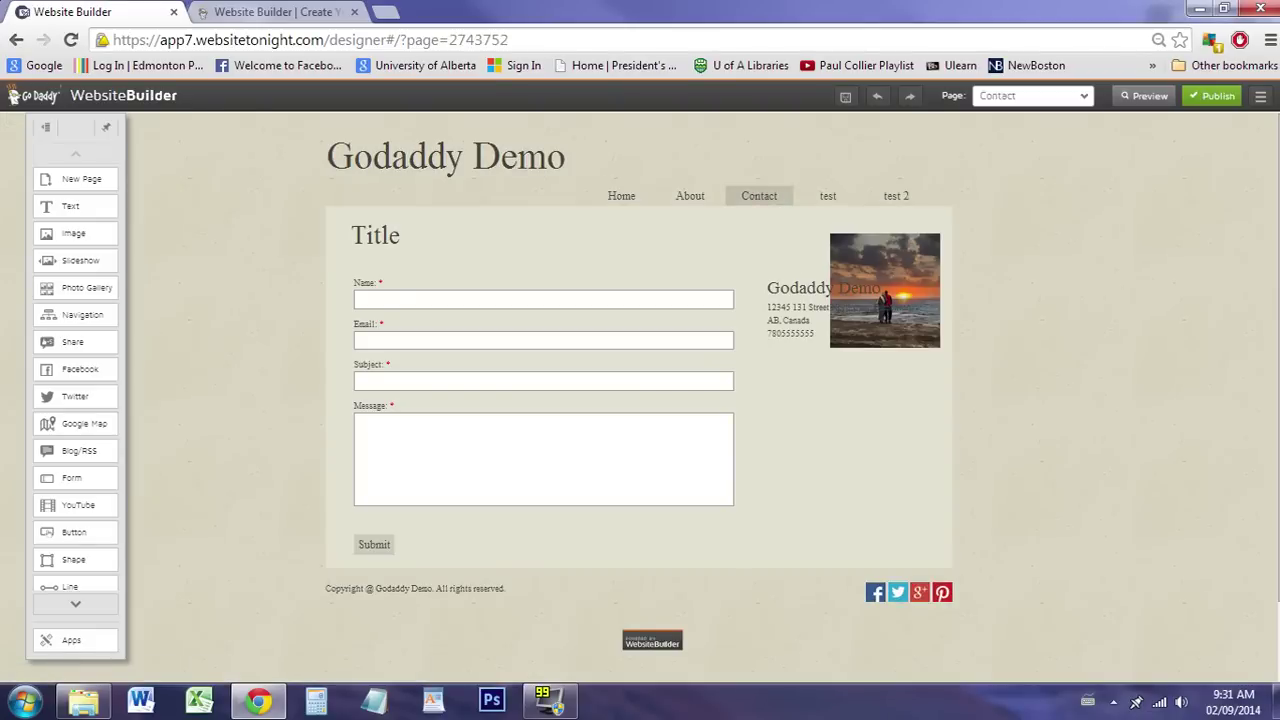
pyautogui.click(837, 200)
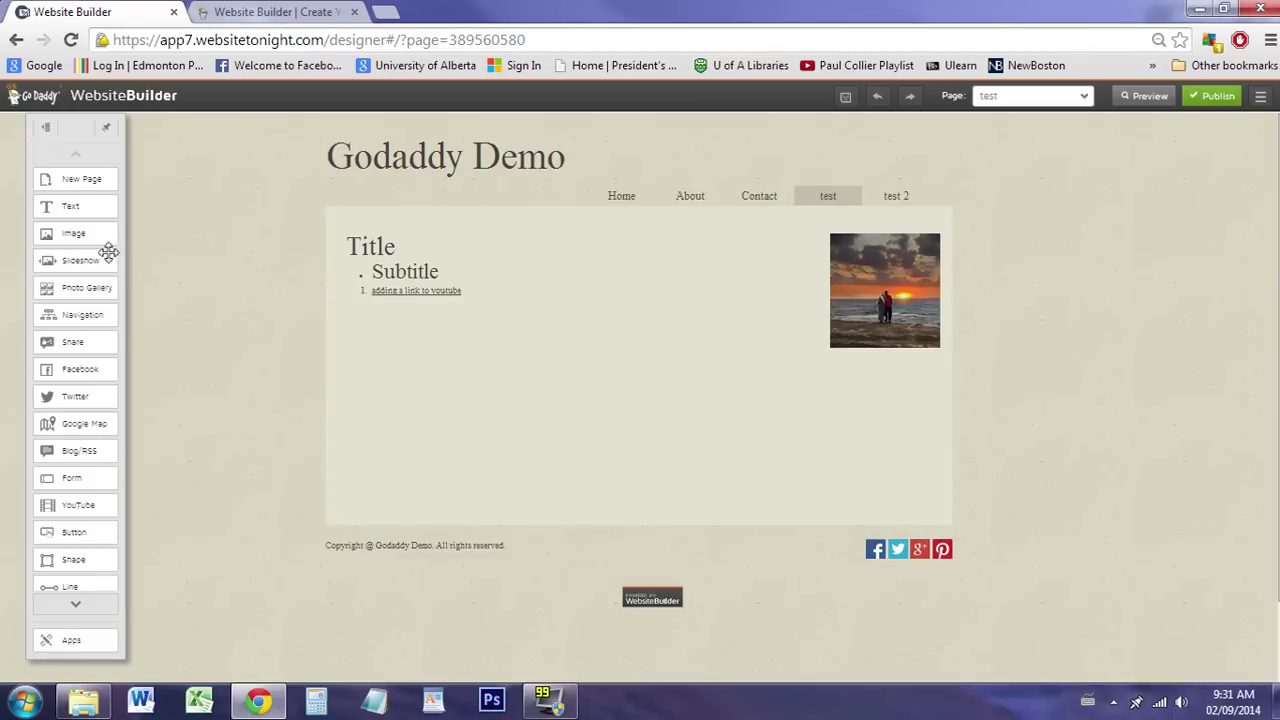
# Add a slideshow below the text and change the caption of its palm beach photo to "caption for image".
pyautogui.click(101, 268)
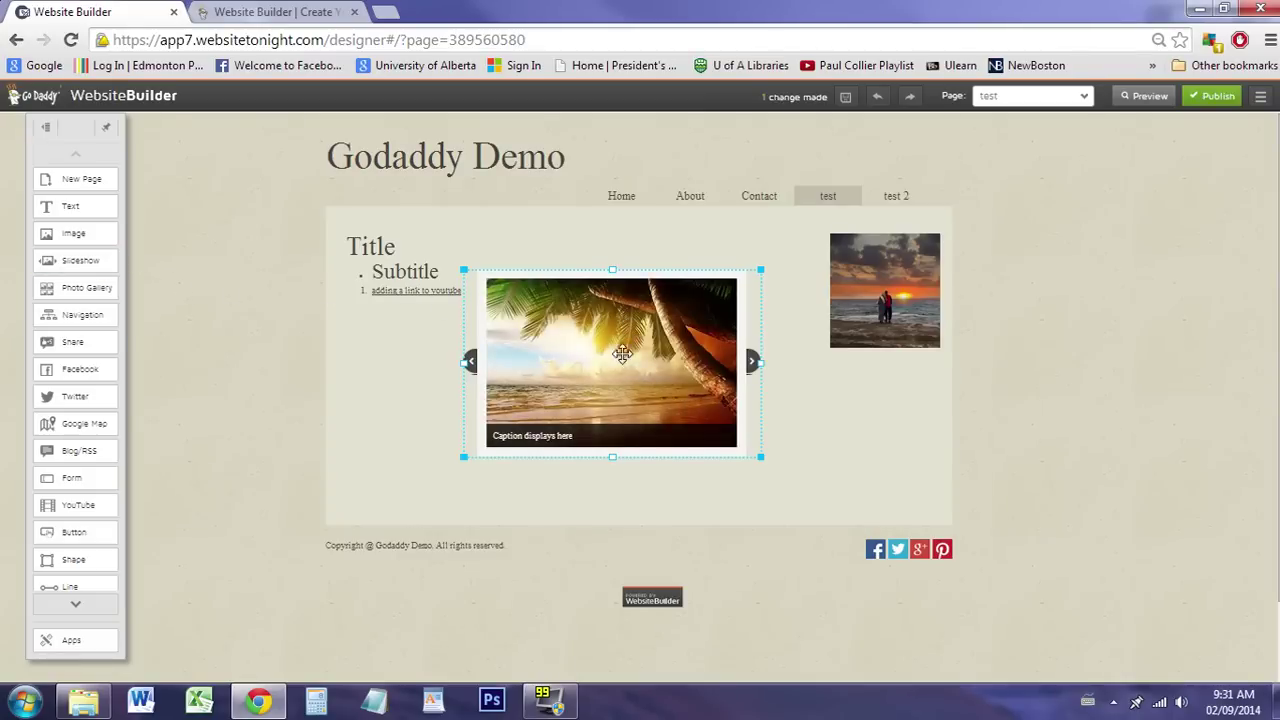
pyautogui.moveTo(628, 336); pyautogui.dragTo(535, 395)
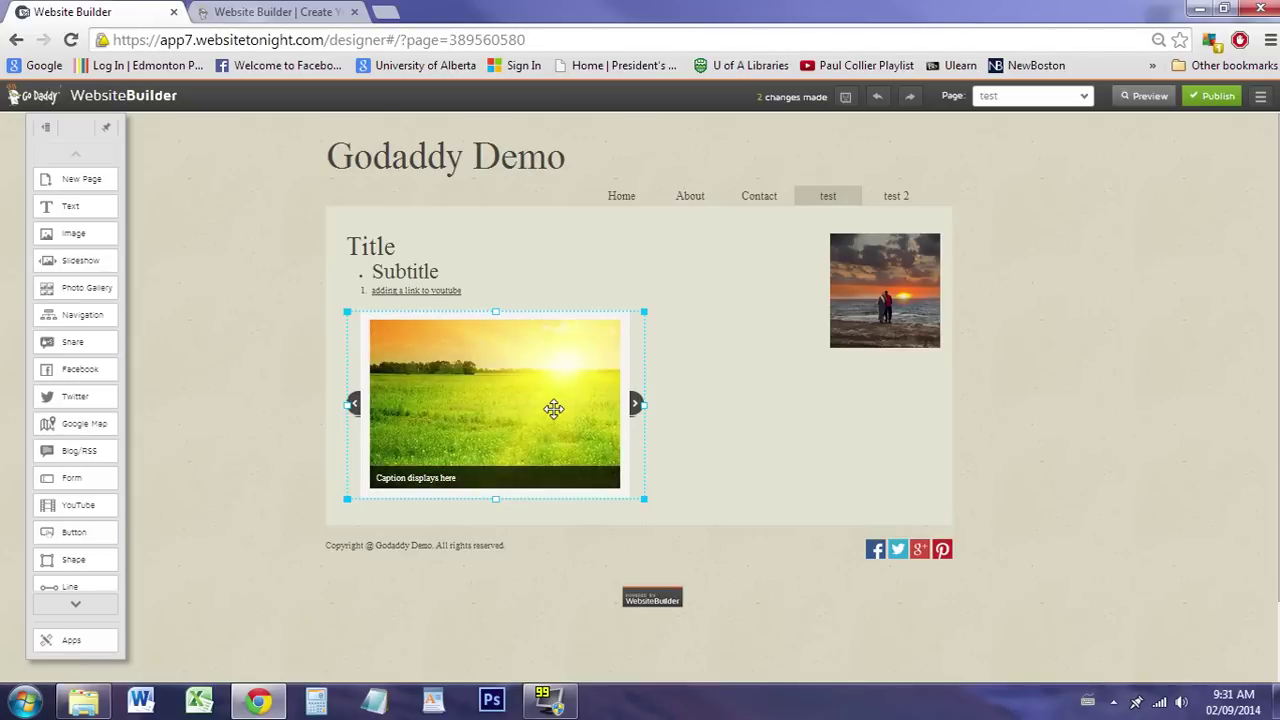
pyautogui.click(553, 409)
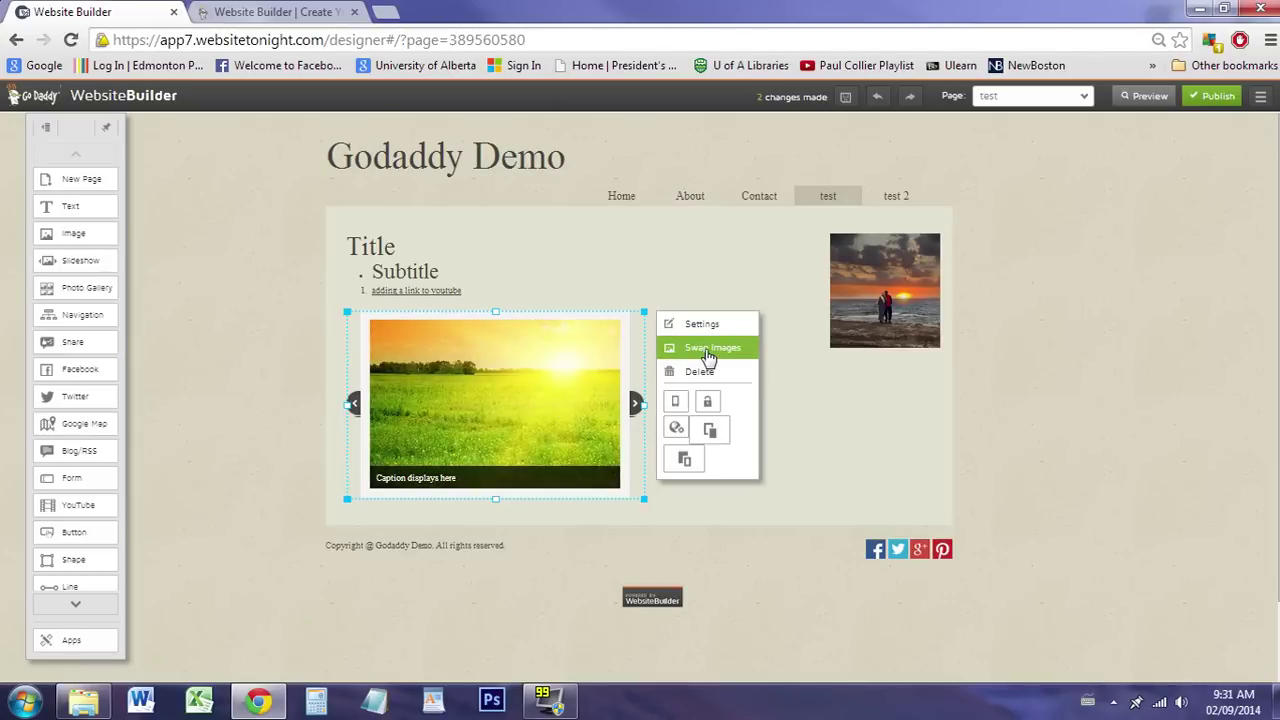
pyautogui.click(707, 348)
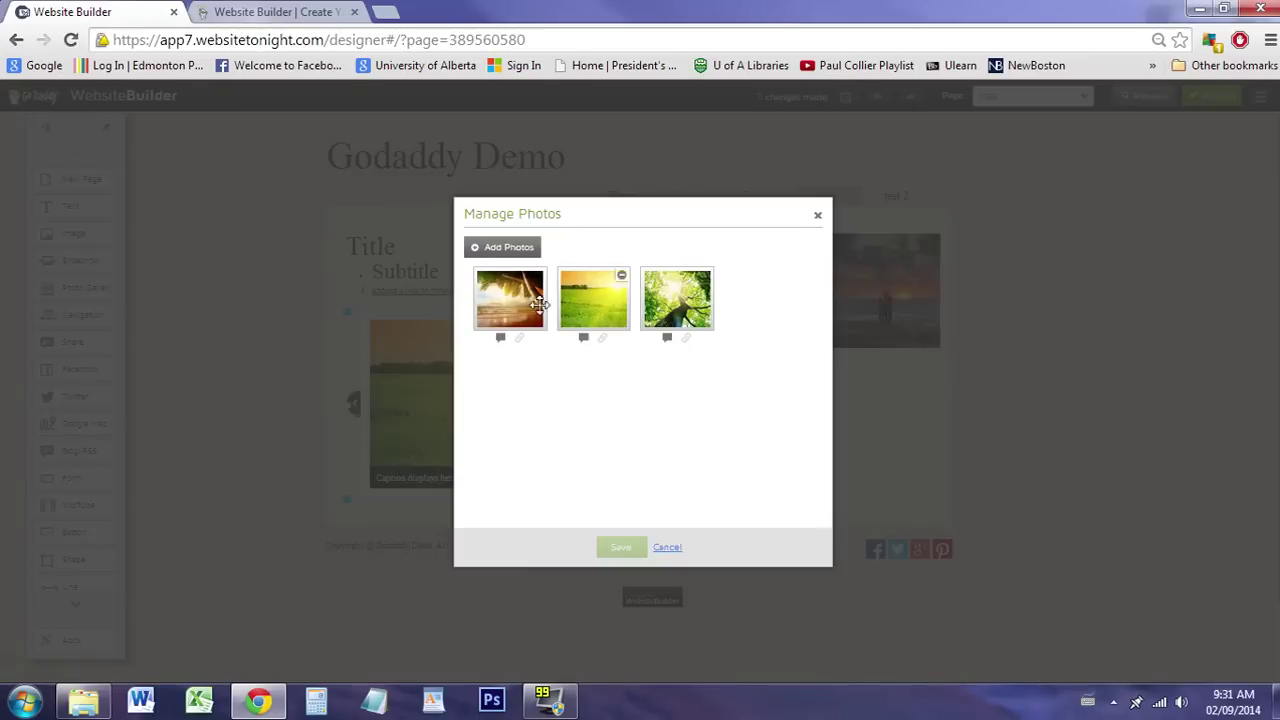
pyautogui.click(501, 342)
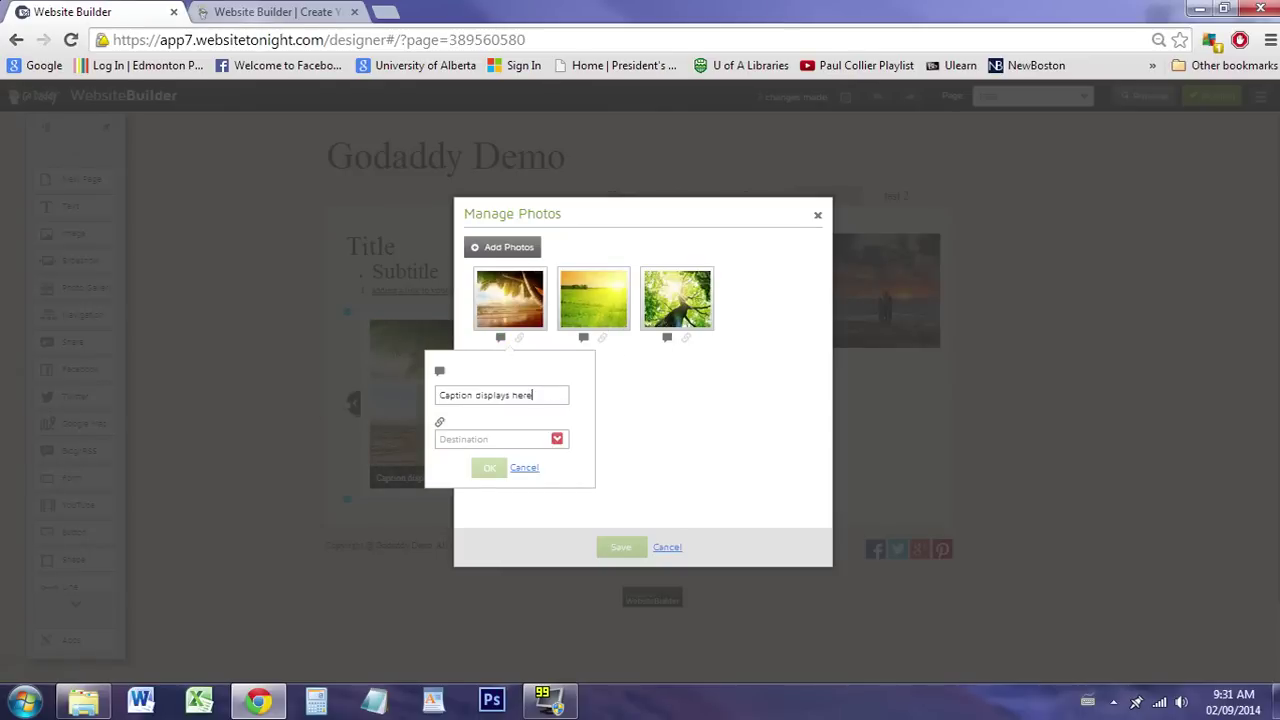
pyautogui.moveTo(314, 401); pyautogui.dragTo(320, 401)
pyautogui.write('ca')
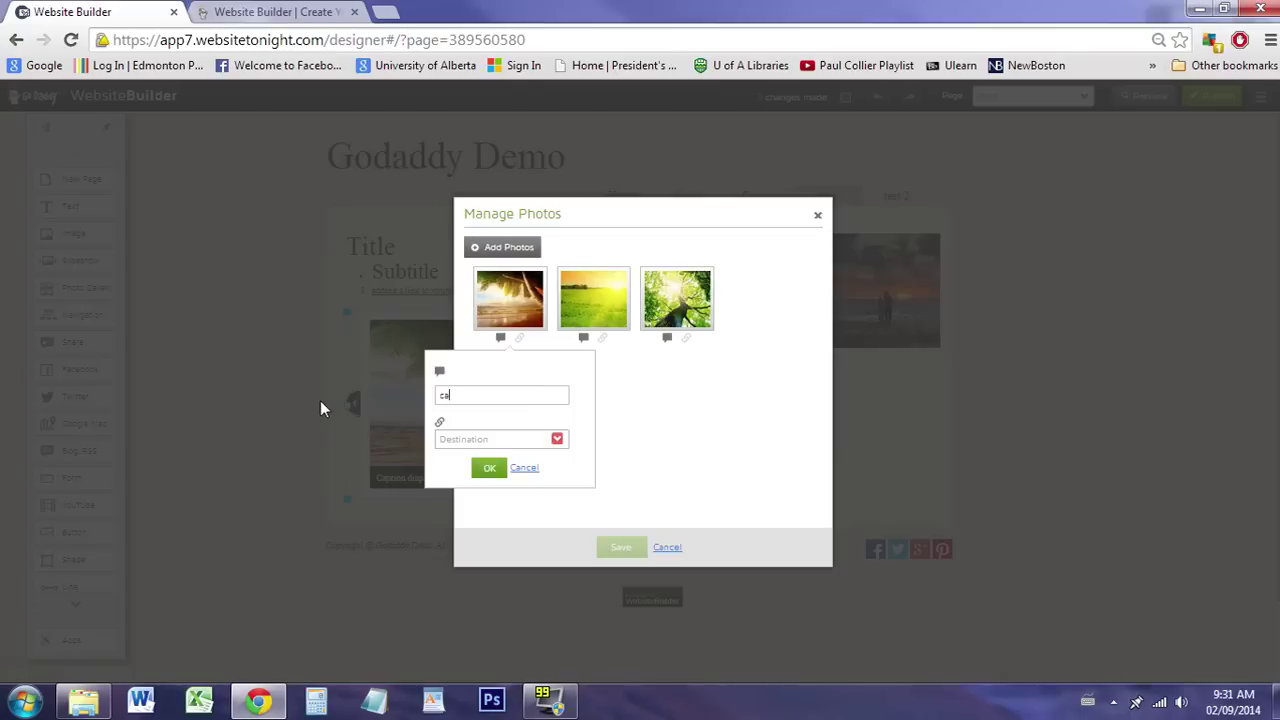
pyautogui.write('ption for image')
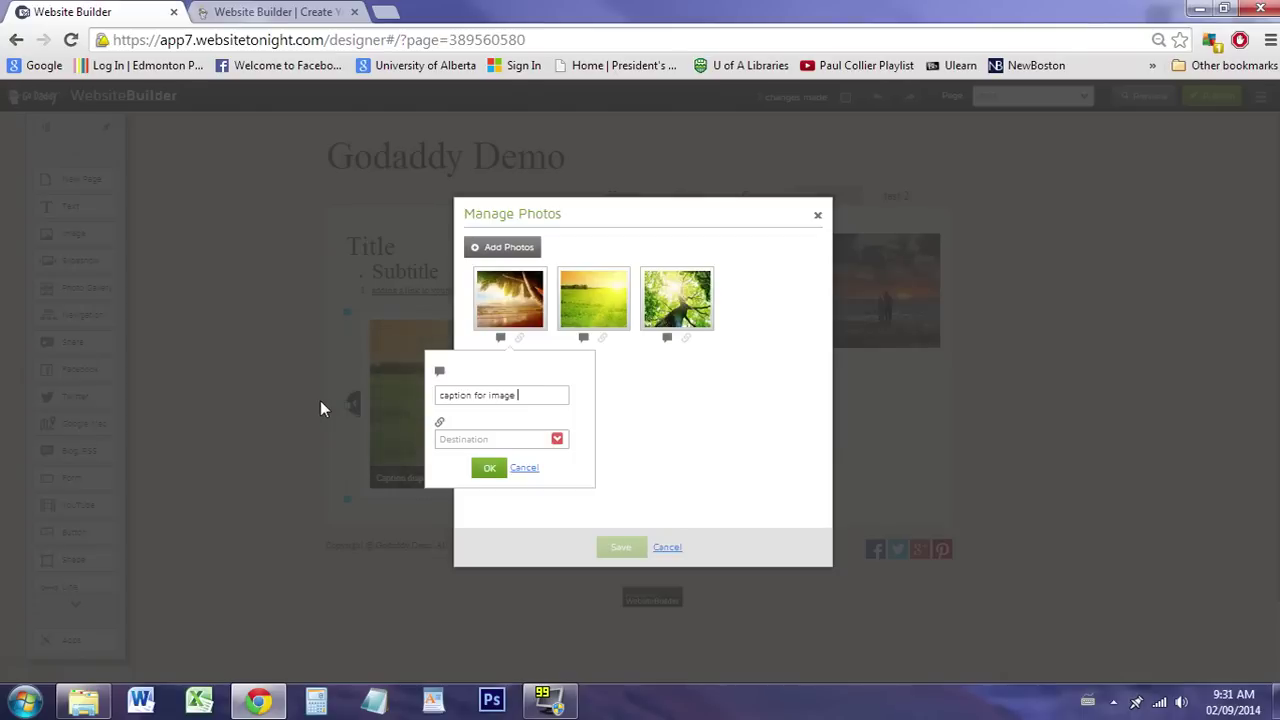
pyautogui.click(489, 468)
pyautogui.click(621, 549)
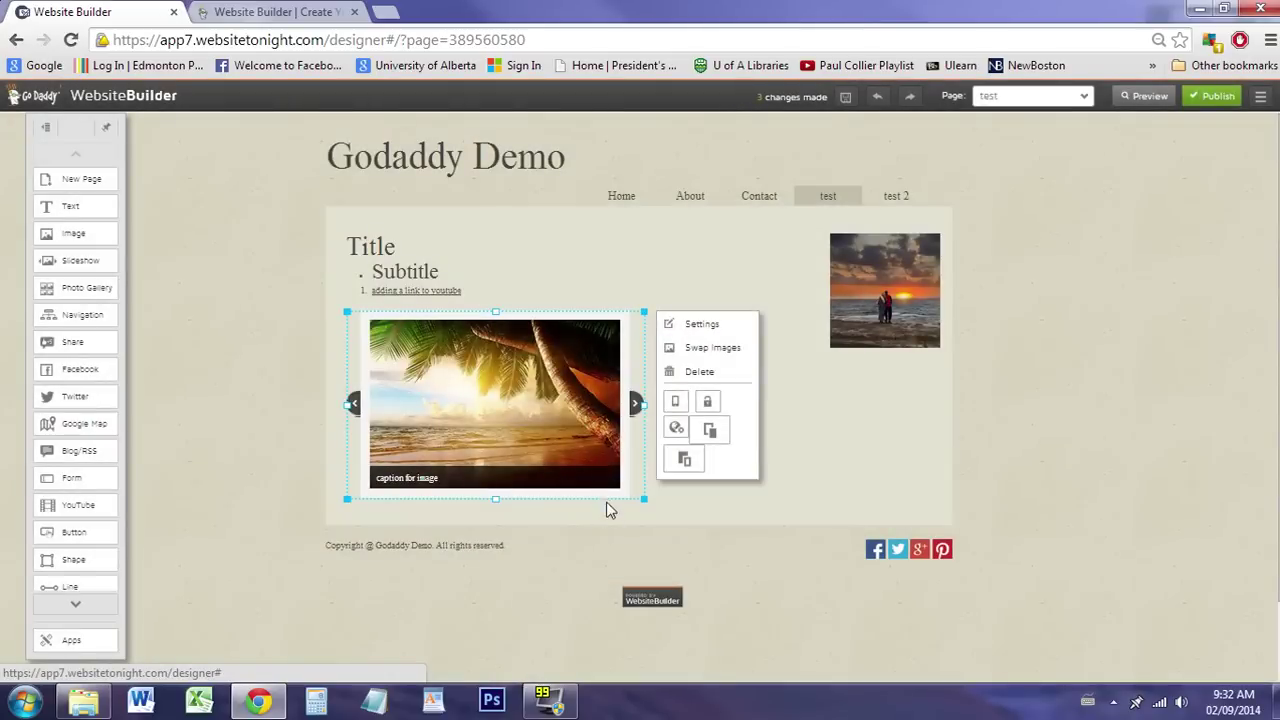
# Preview the test page, step through the slideshow's photos, and return to editing.
pyautogui.click(1122, 104)
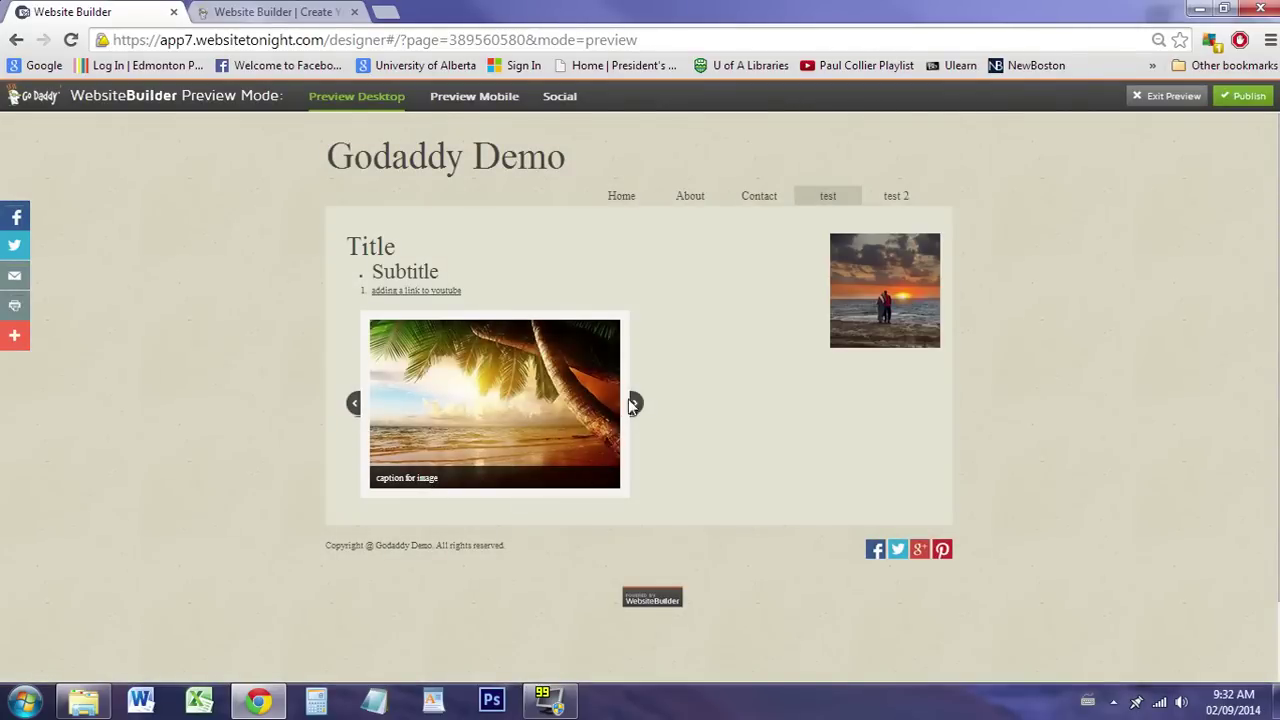
pyautogui.click(634, 404)
pyautogui.click(635, 404)
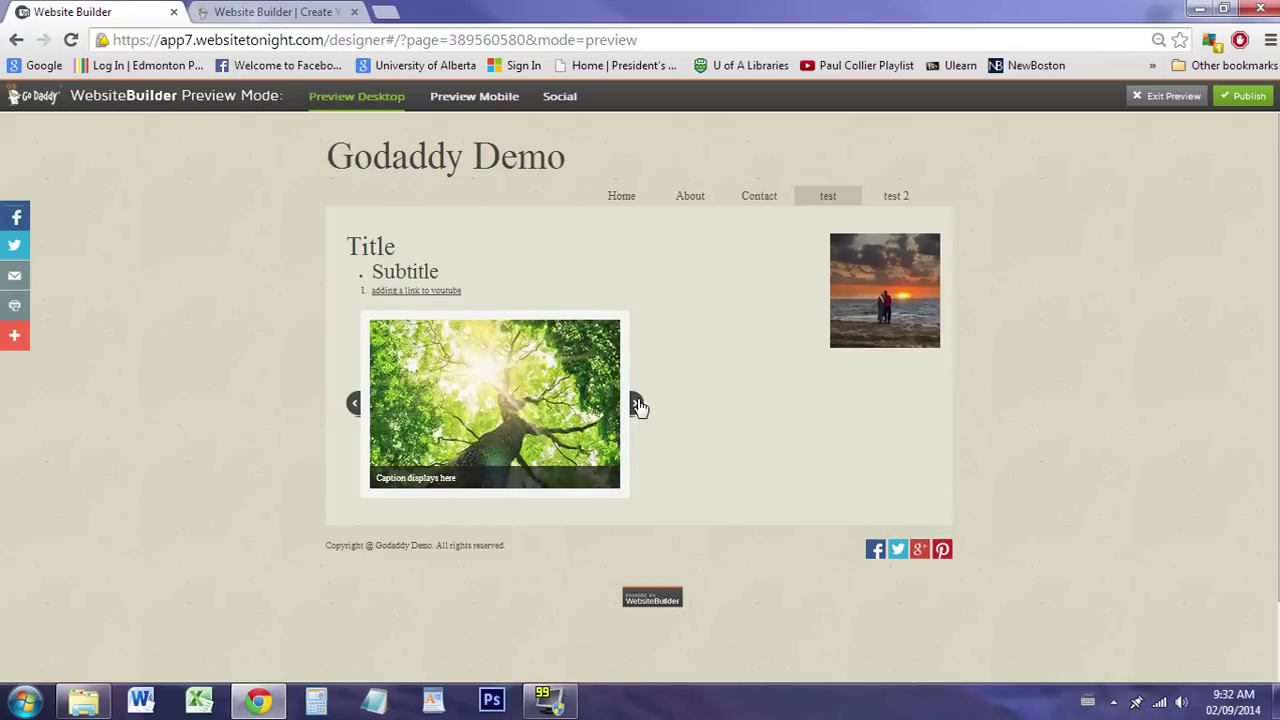
pyautogui.click(636, 404)
pyautogui.click(1160, 95)
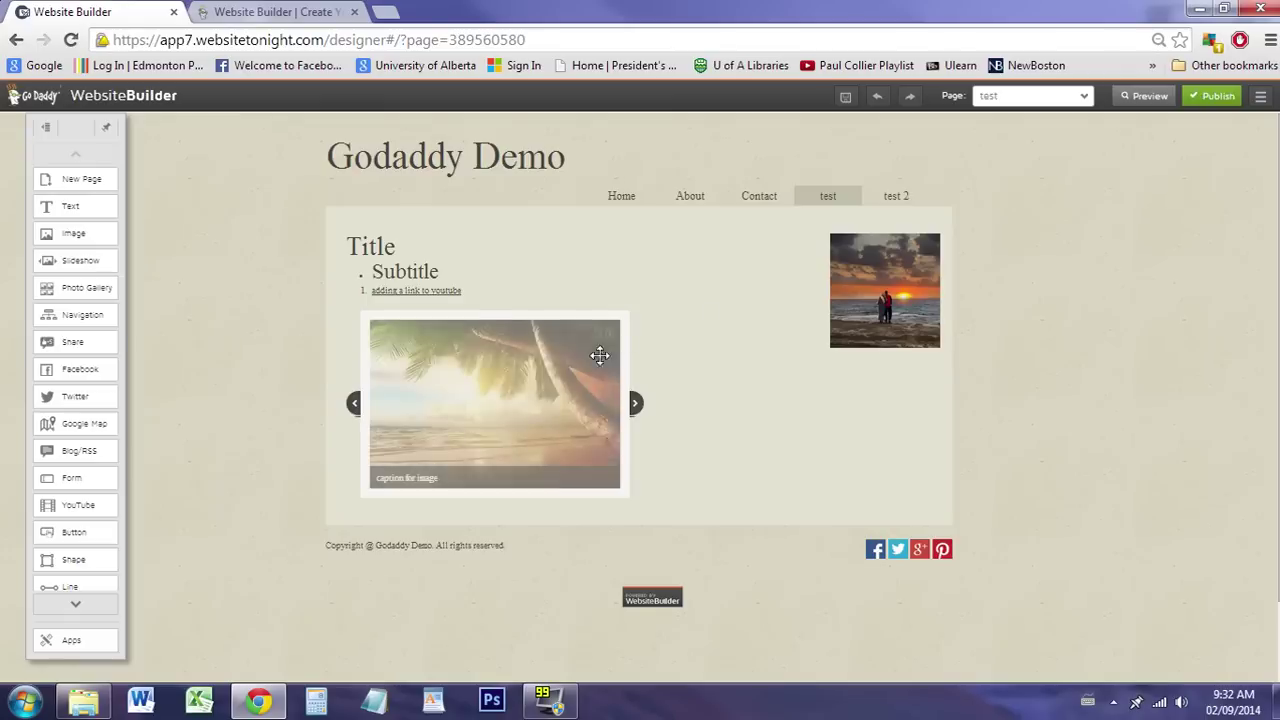
# Try the slideshow's display styles and save the second one, with navigation dots below a borderless full-width photo.
pyautogui.click(548, 388)
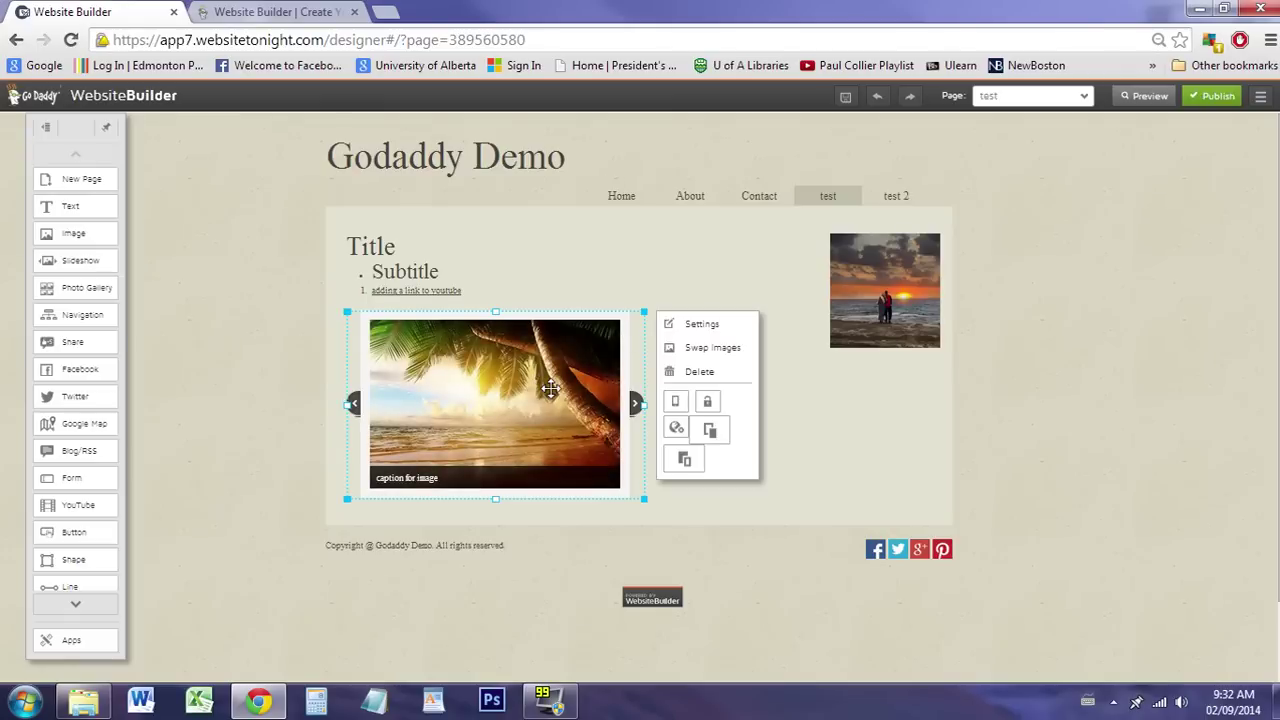
pyautogui.click(700, 324)
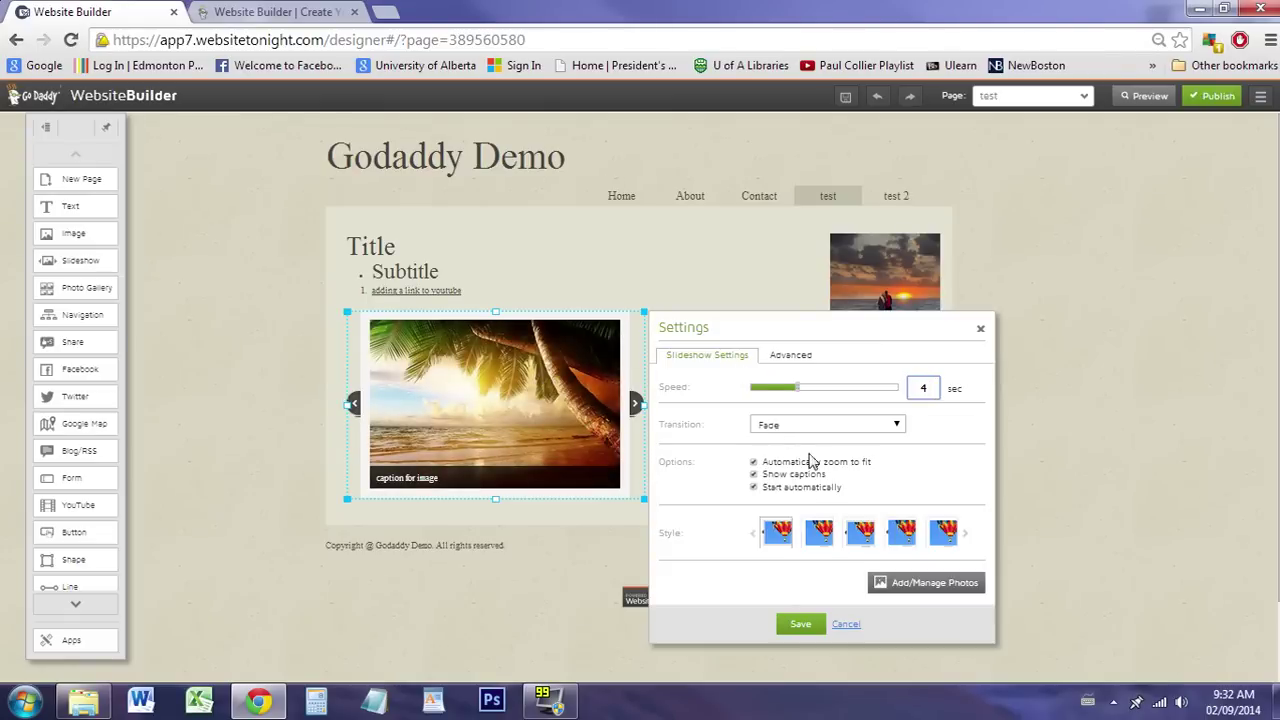
pyautogui.click(822, 540)
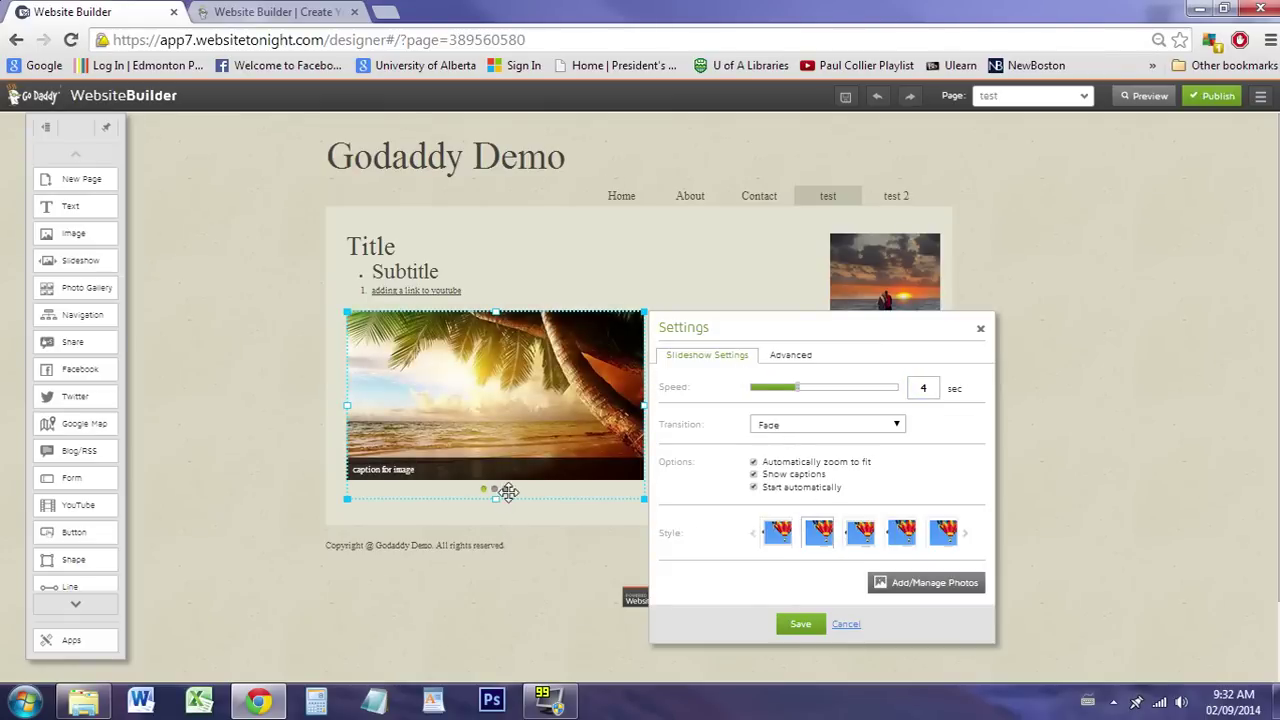
pyautogui.click(862, 533)
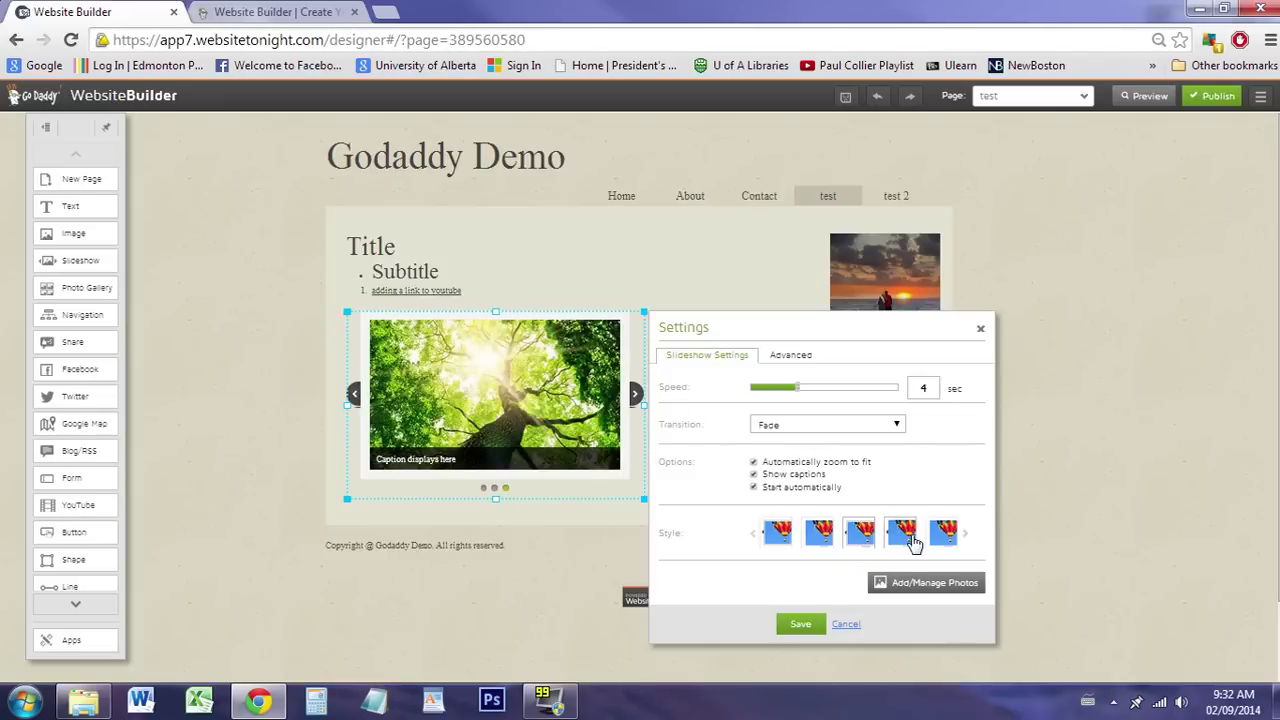
pyautogui.click(903, 533)
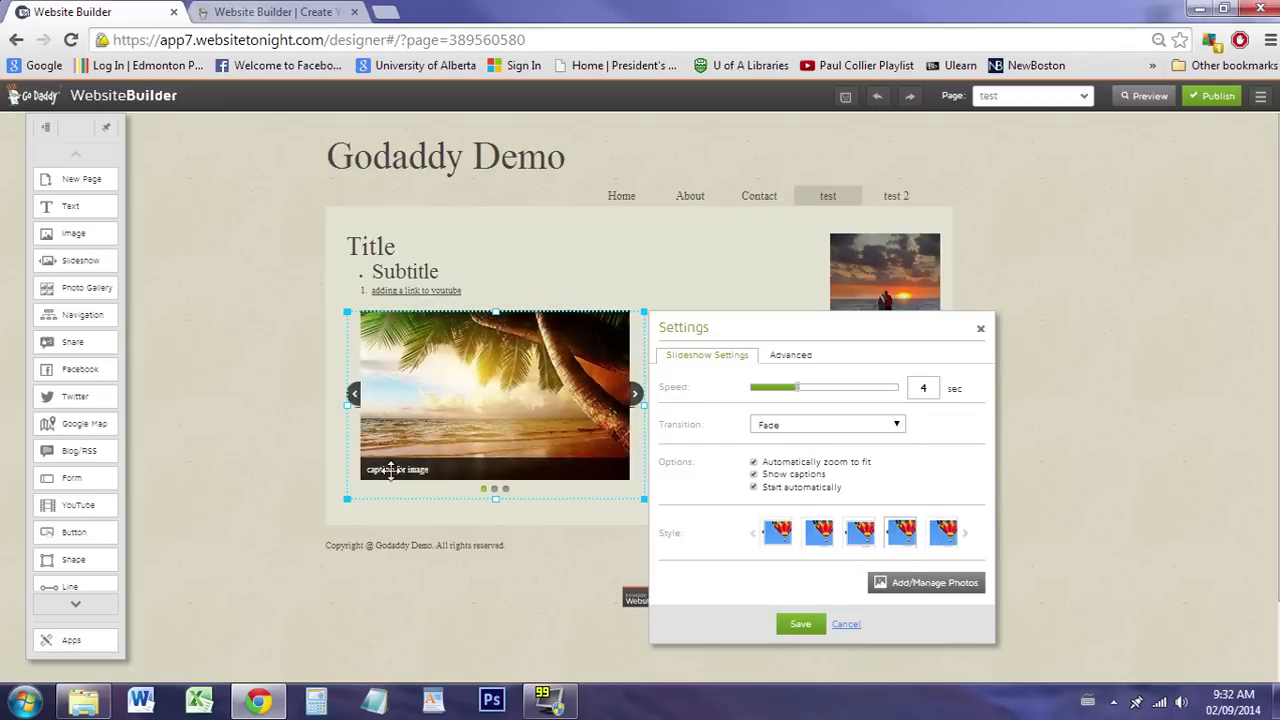
pyautogui.click(944, 531)
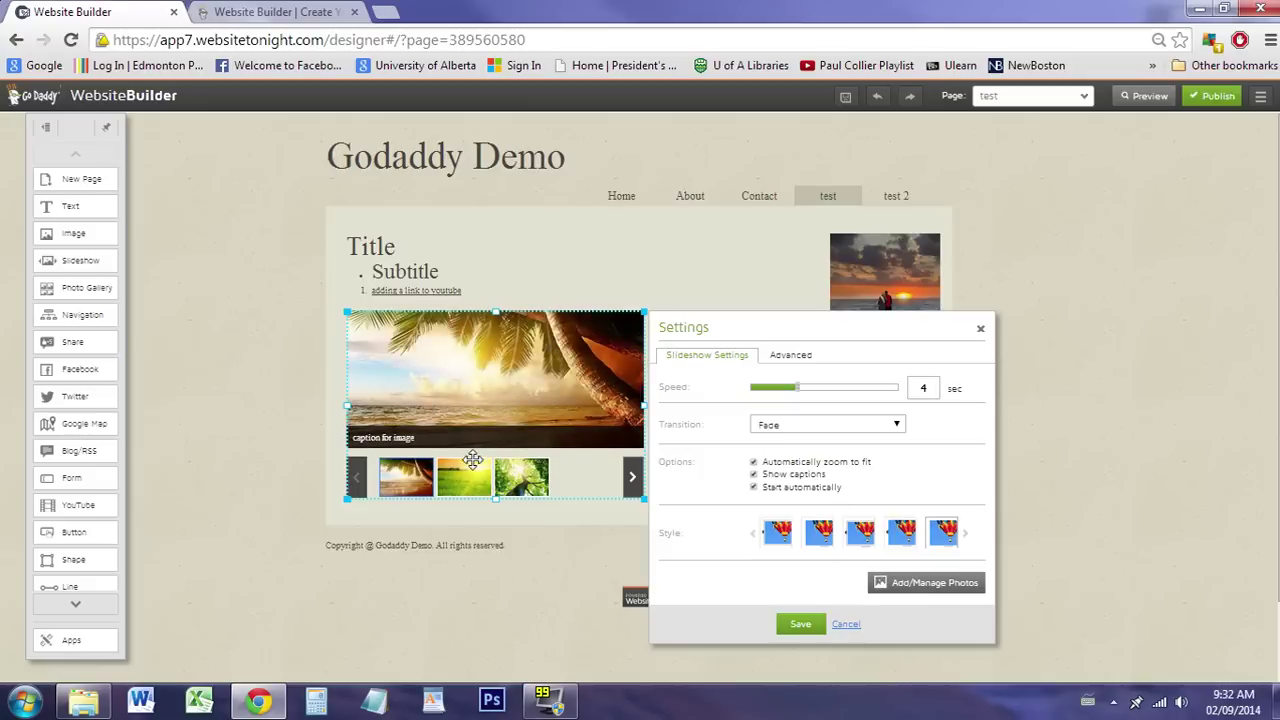
pyautogui.click(824, 535)
pyautogui.click(800, 624)
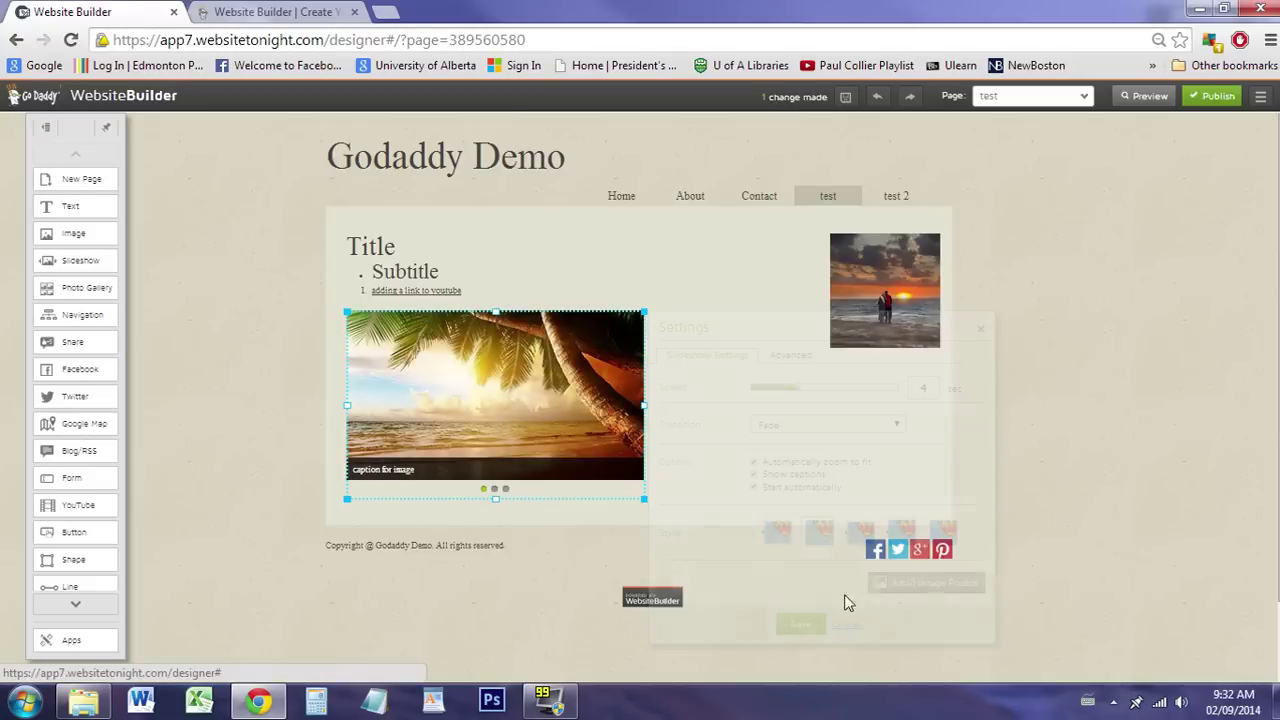
pyautogui.click(728, 388)
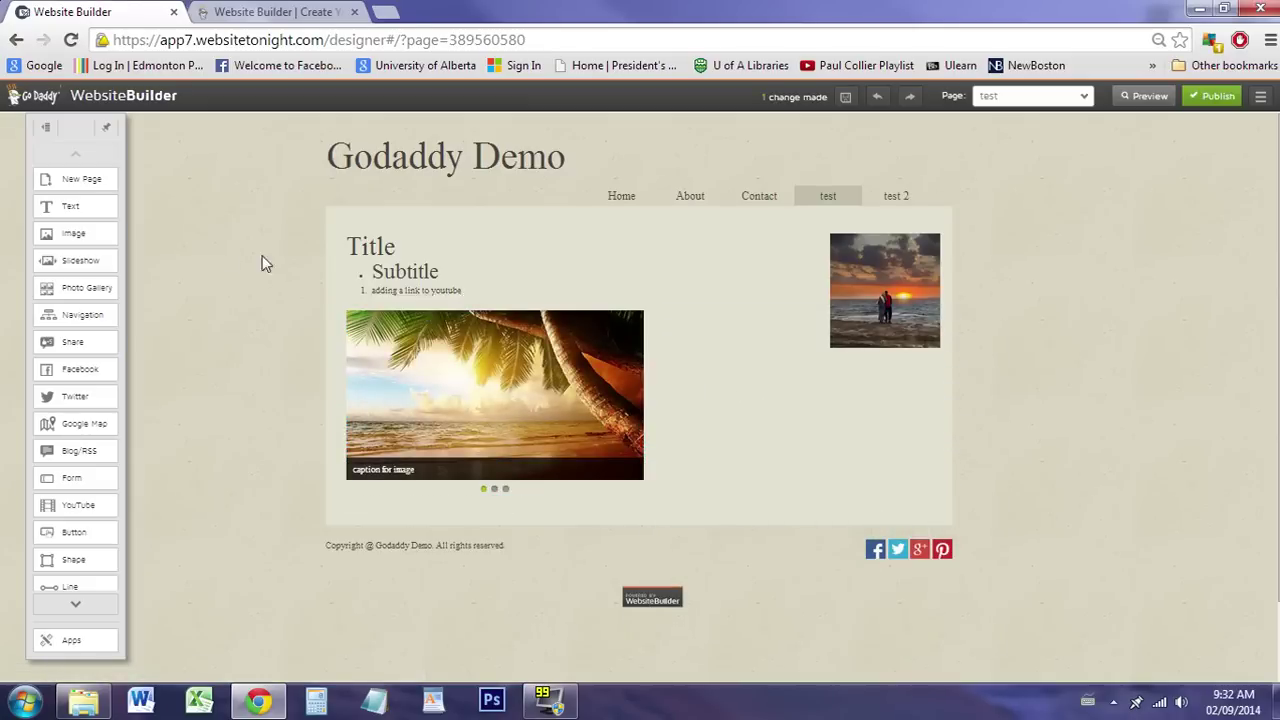
# Add a photo gallery beside the slideshow, below the sunset image, and narrow it to fit within the content area.
pyautogui.click(85, 290)
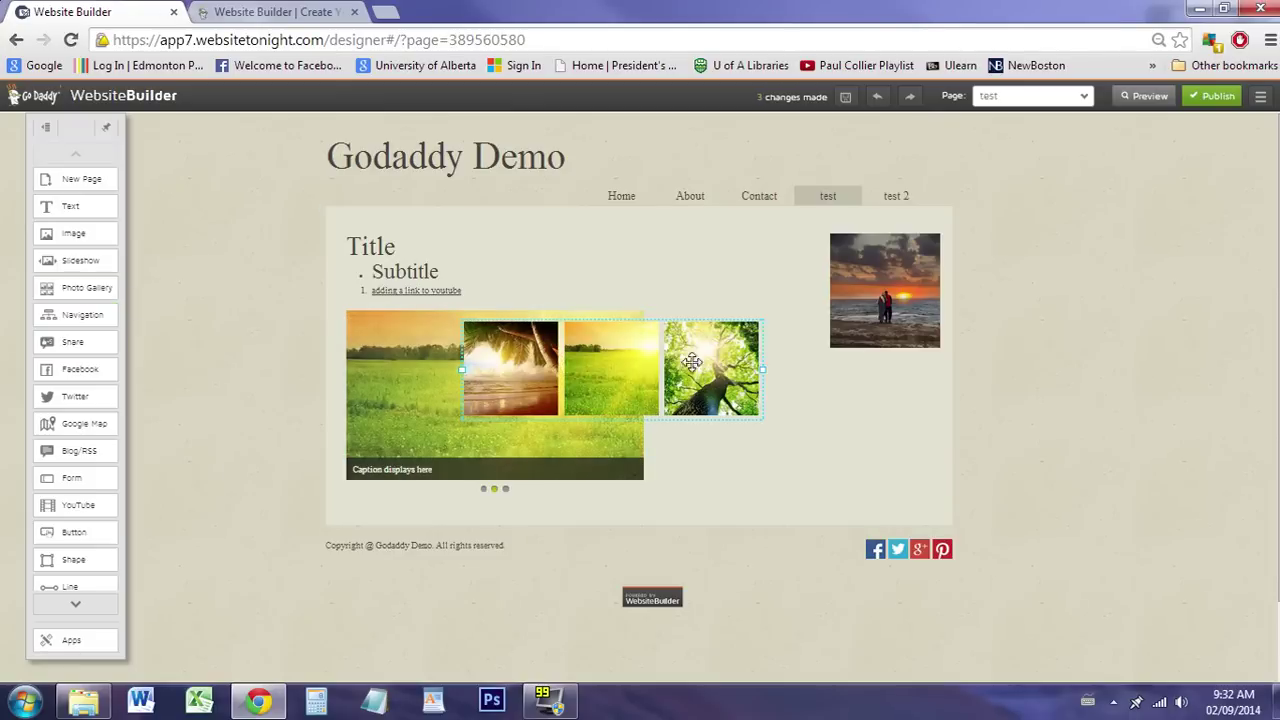
pyautogui.moveTo(698, 362); pyautogui.dragTo(1023, 427)
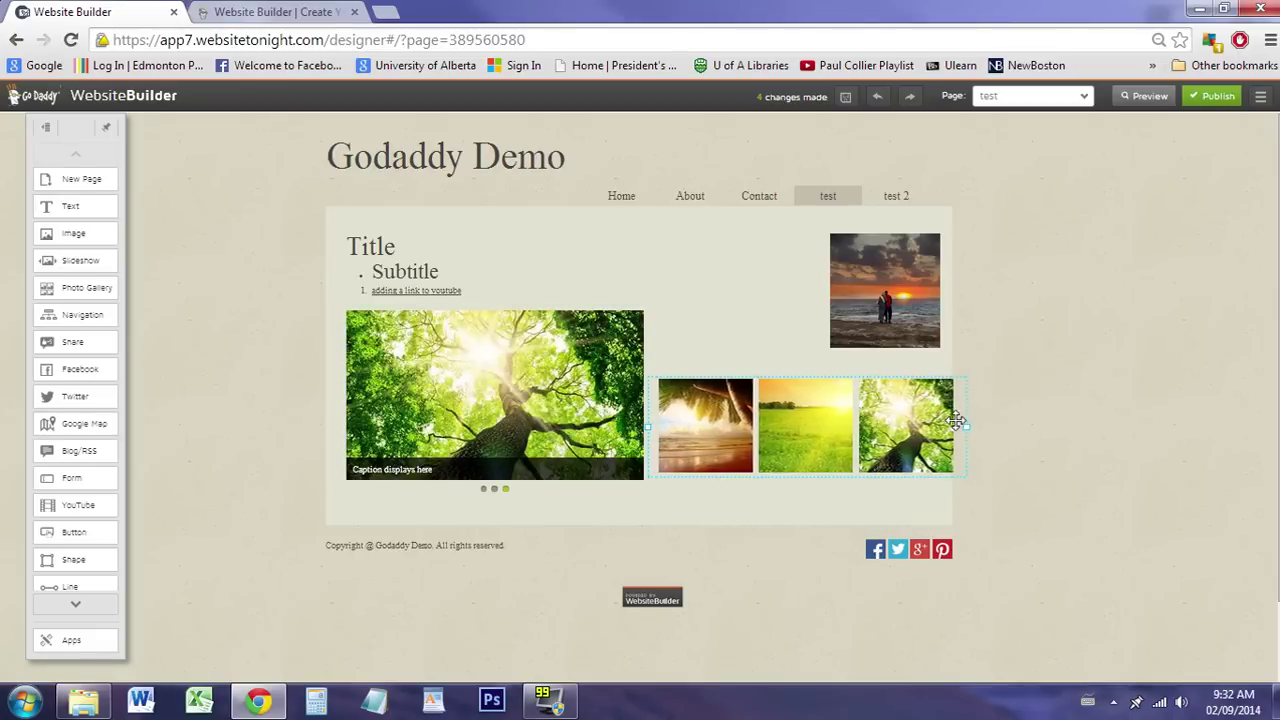
pyautogui.moveTo(952, 420); pyautogui.dragTo(949, 421)
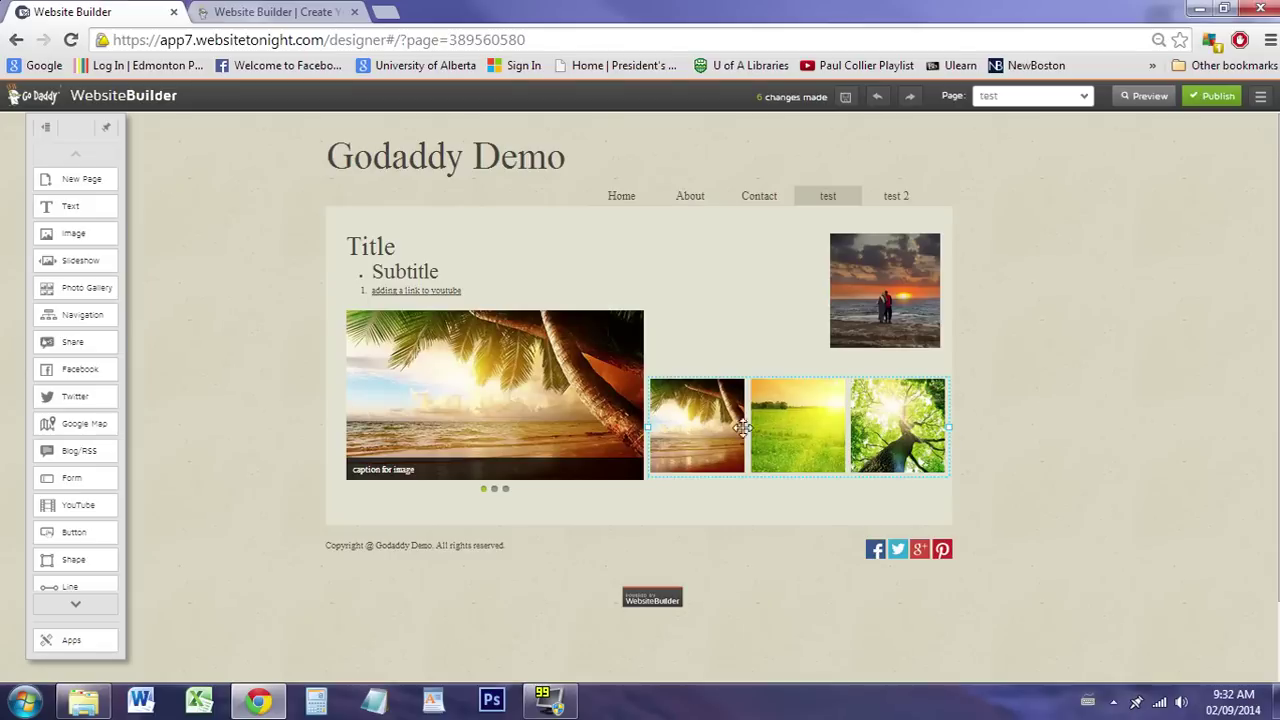
pyautogui.click(916, 425)
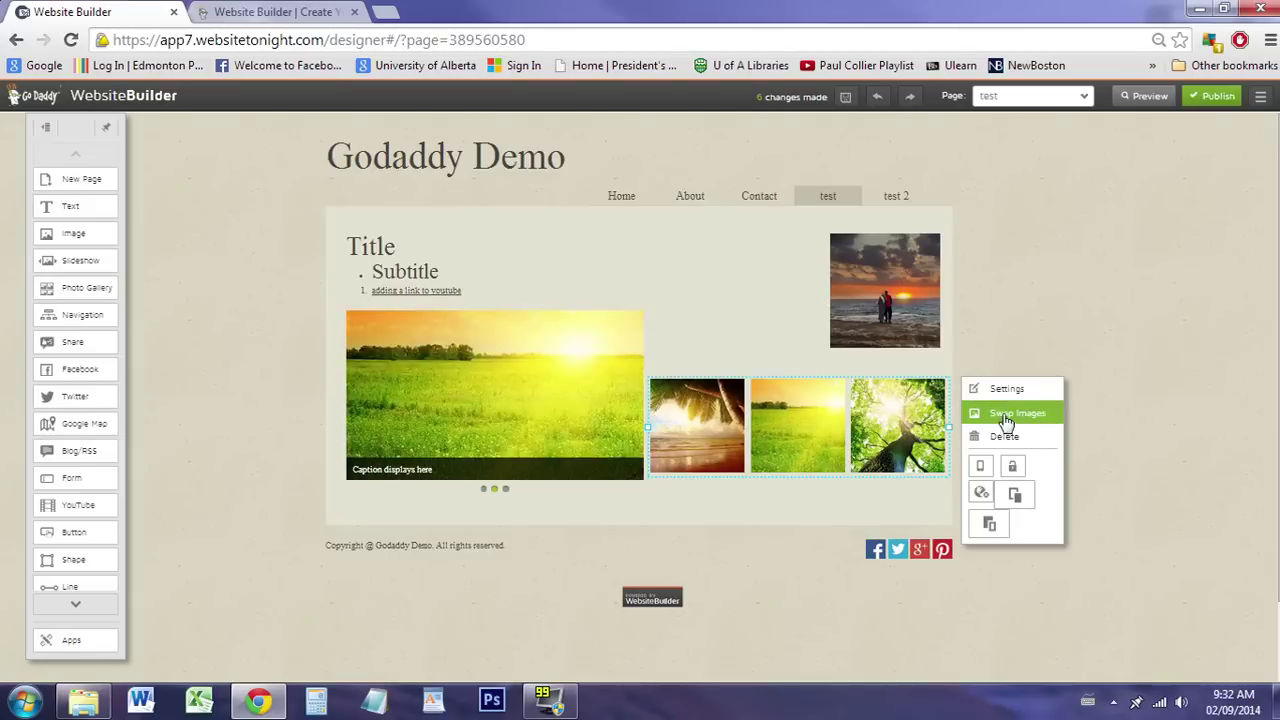
pyautogui.click(740, 344)
# Preview the page, open the gallery's beach photo enlarged, browse through the gallery photos, and return to editing.
pyautogui.click(1145, 99)
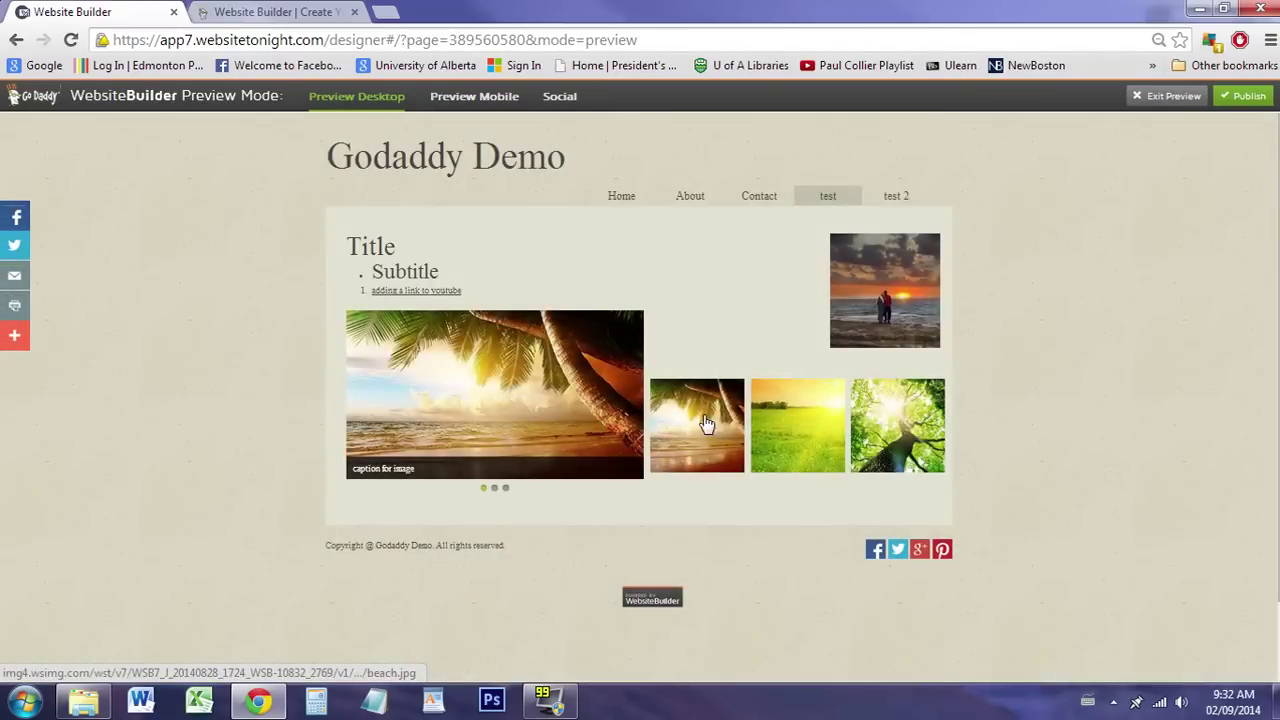
pyautogui.click(703, 422)
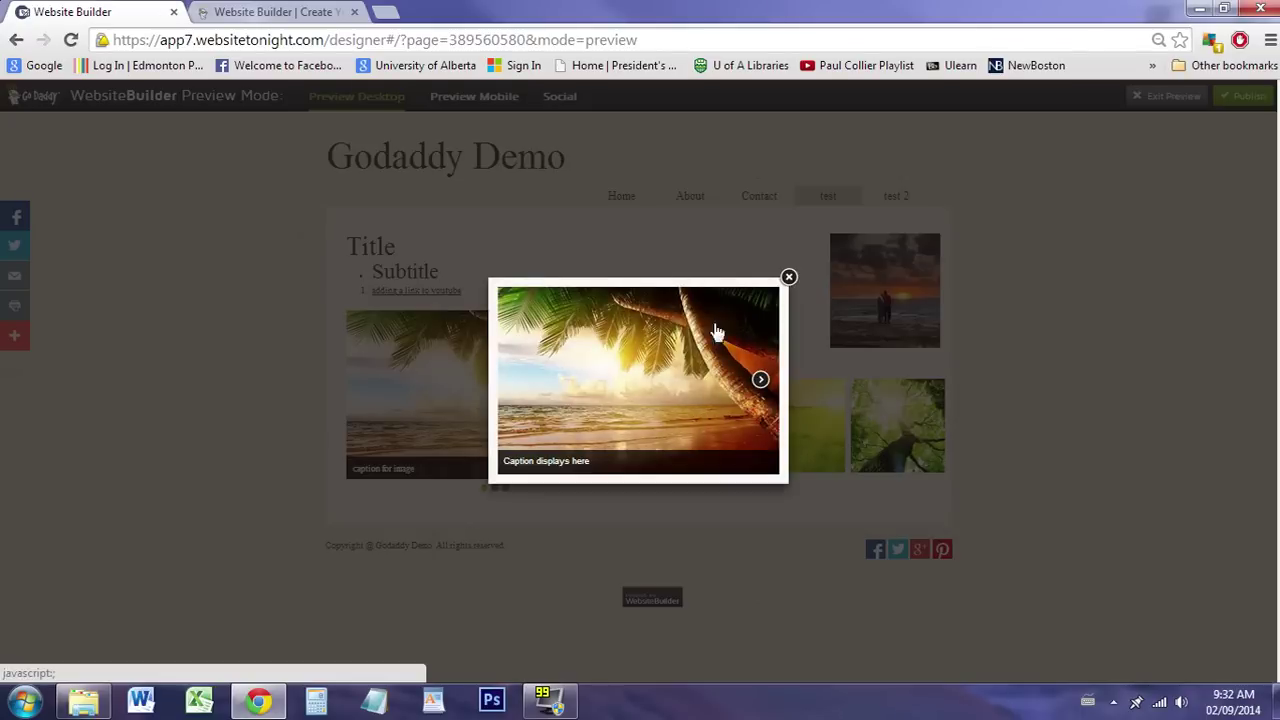
pyautogui.click(705, 330)
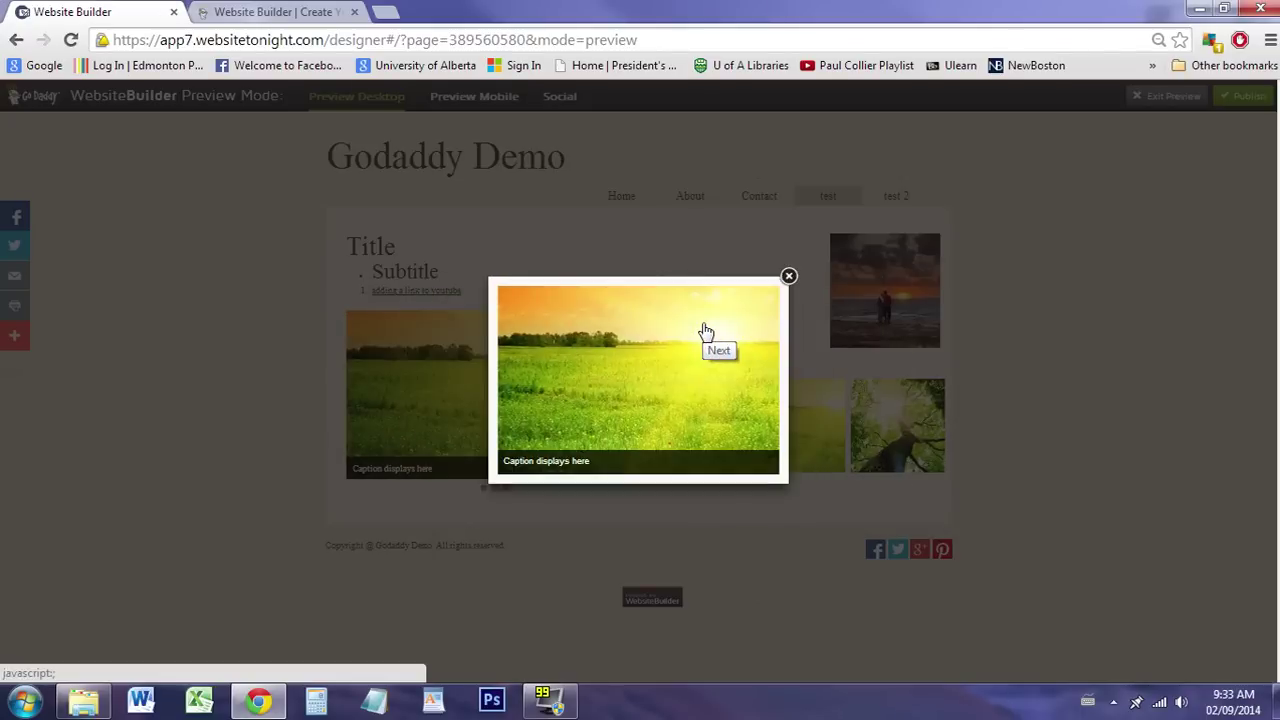
pyautogui.click(705, 330)
pyautogui.click(705, 330)
pyautogui.click(705, 330)
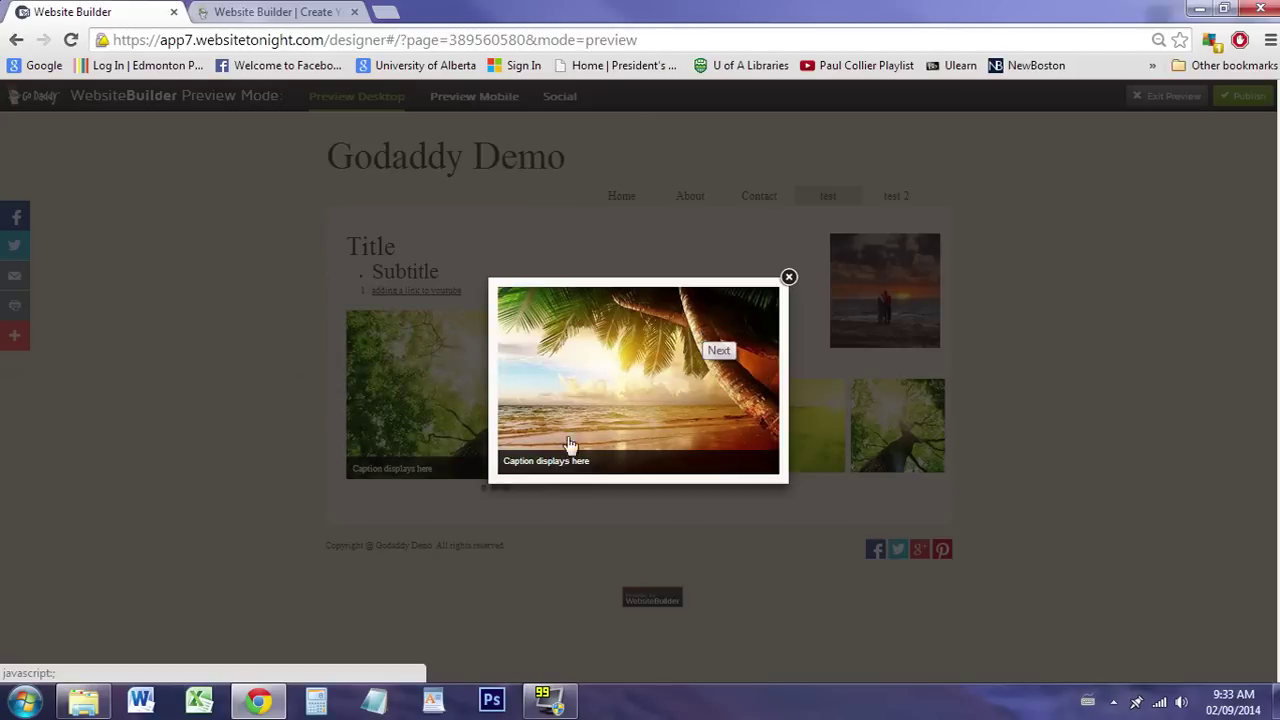
pyautogui.click(787, 278)
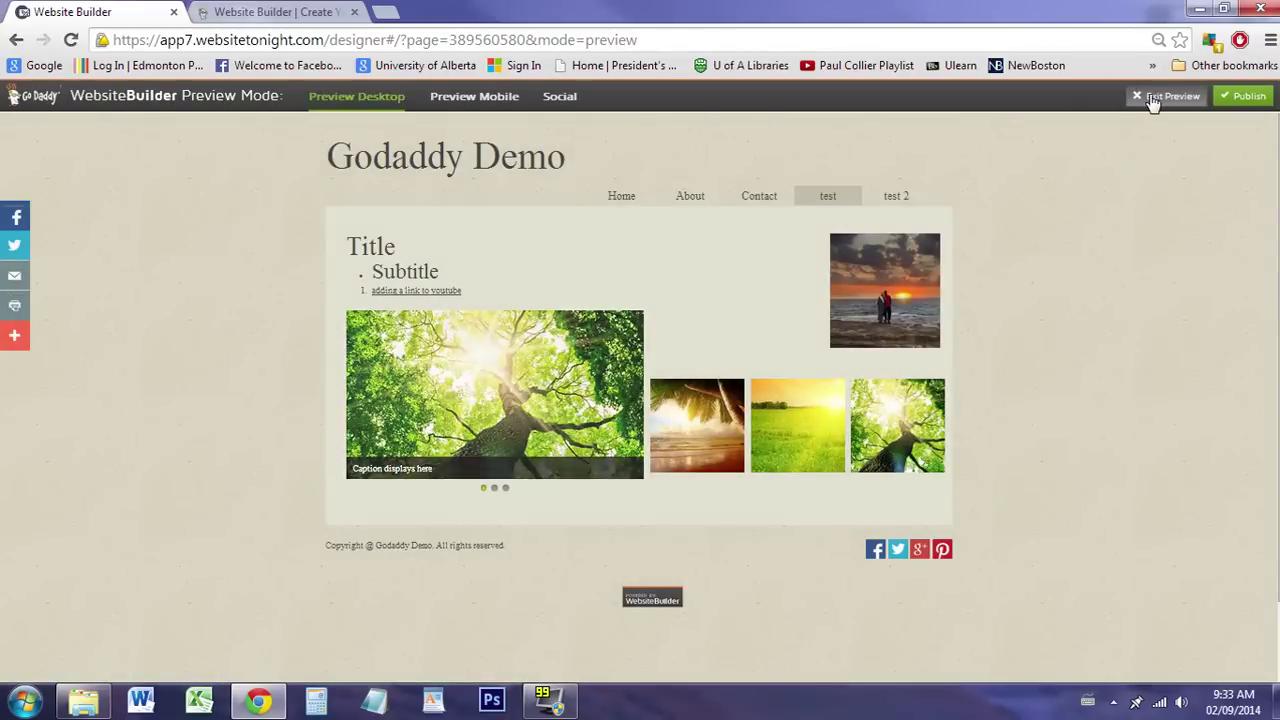
pyautogui.click(1150, 97)
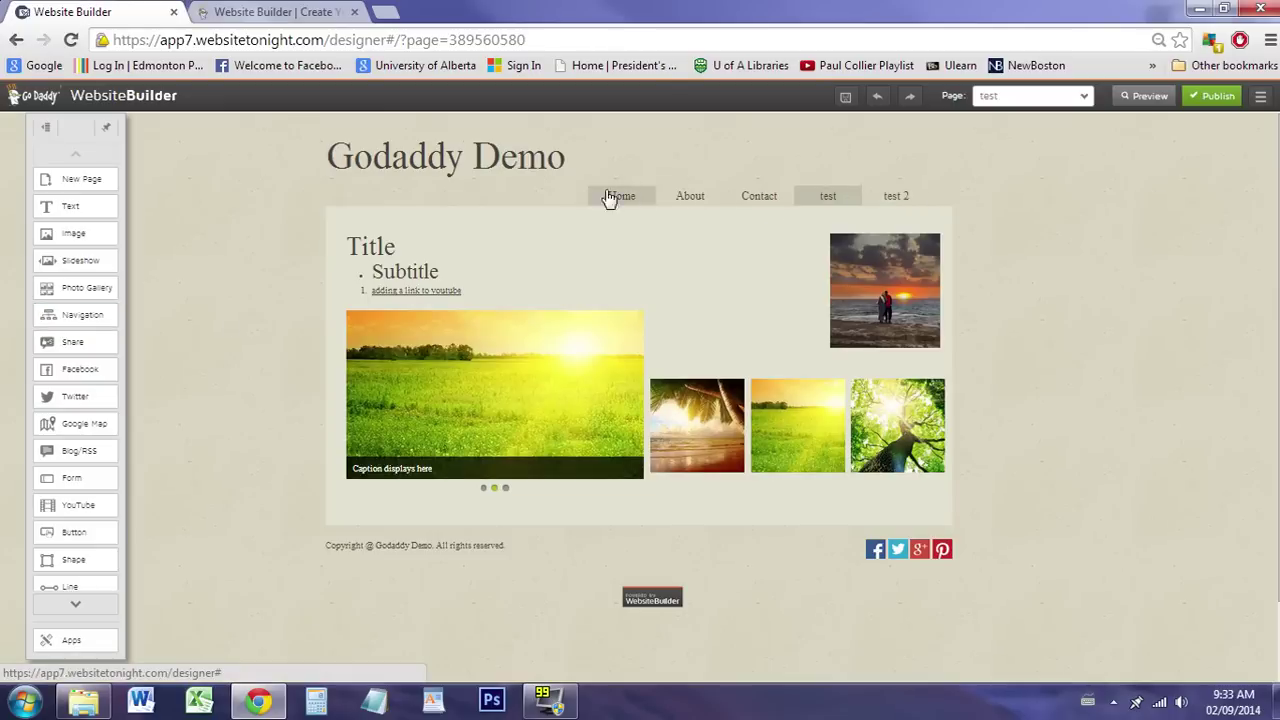
# Add a second navigation bar and place it along the content area's lower edge, beneath the slideshow and gallery.
pyautogui.click(82, 316)
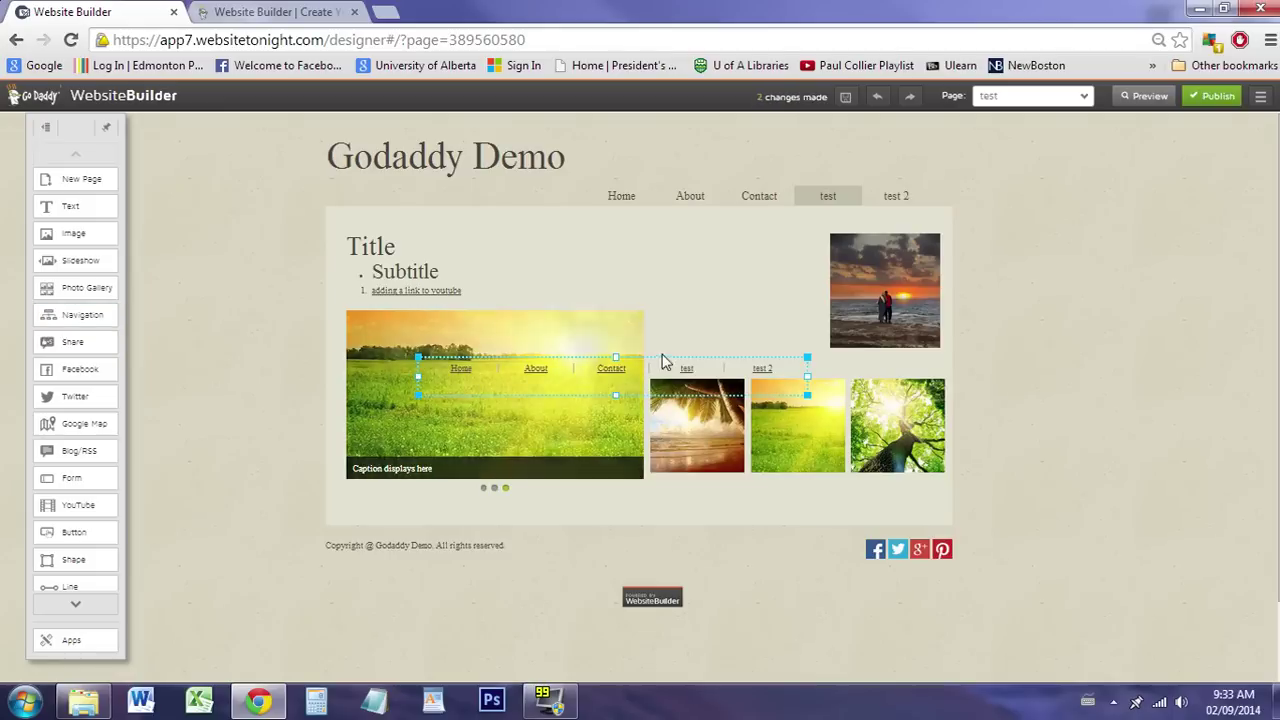
pyautogui.moveTo(676, 362); pyautogui.dragTo(706, 529)
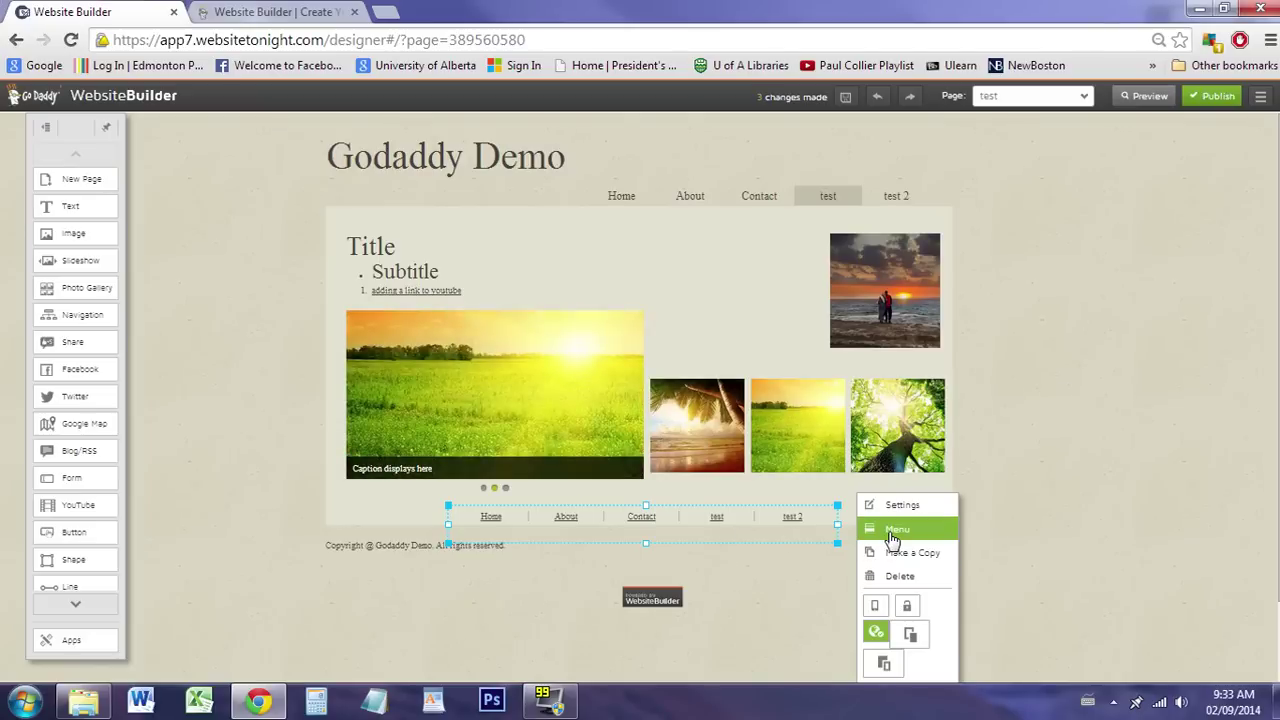
# In the lower navigation bar's menu, place Contact above About, hide test 2, nest About under Contact and test under About, and save.
pyautogui.click(879, 538)
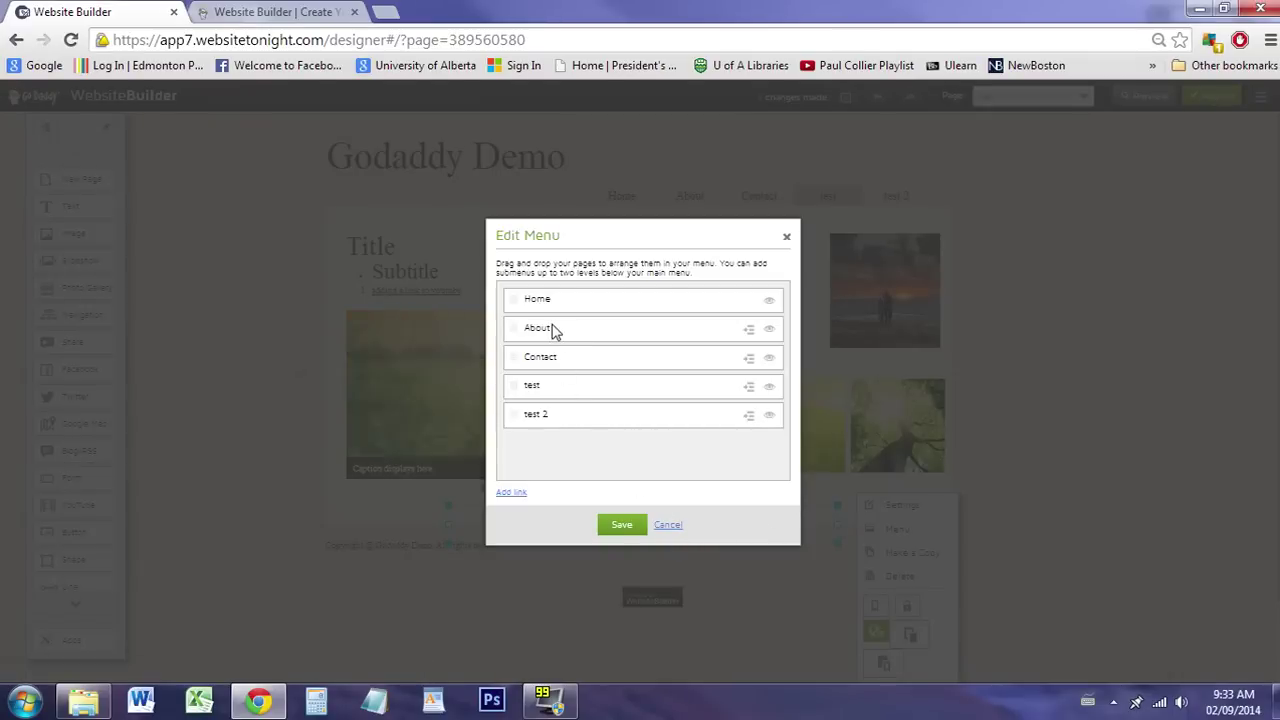
pyautogui.moveTo(512, 366)
pyautogui.mouseDown()
pyautogui.moveTo(511, 346)
pyautogui.moveTo(510, 385)
pyautogui.mouseUp()
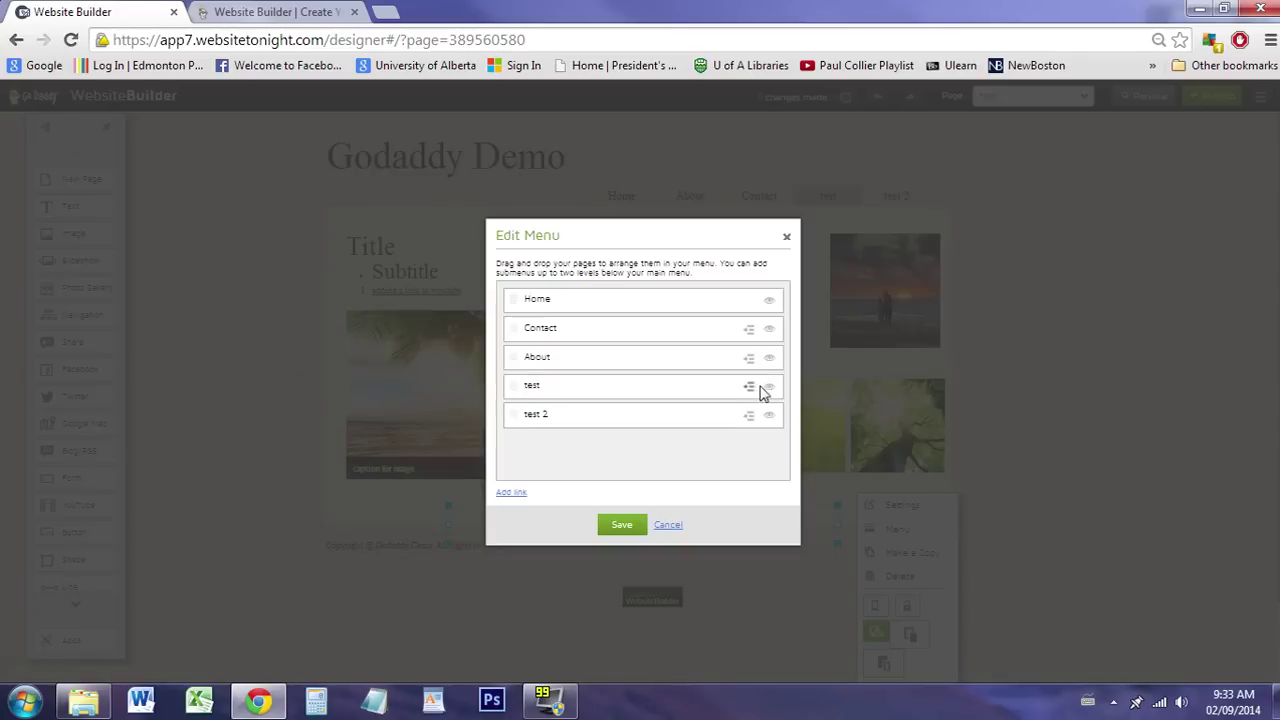
pyautogui.click(769, 416)
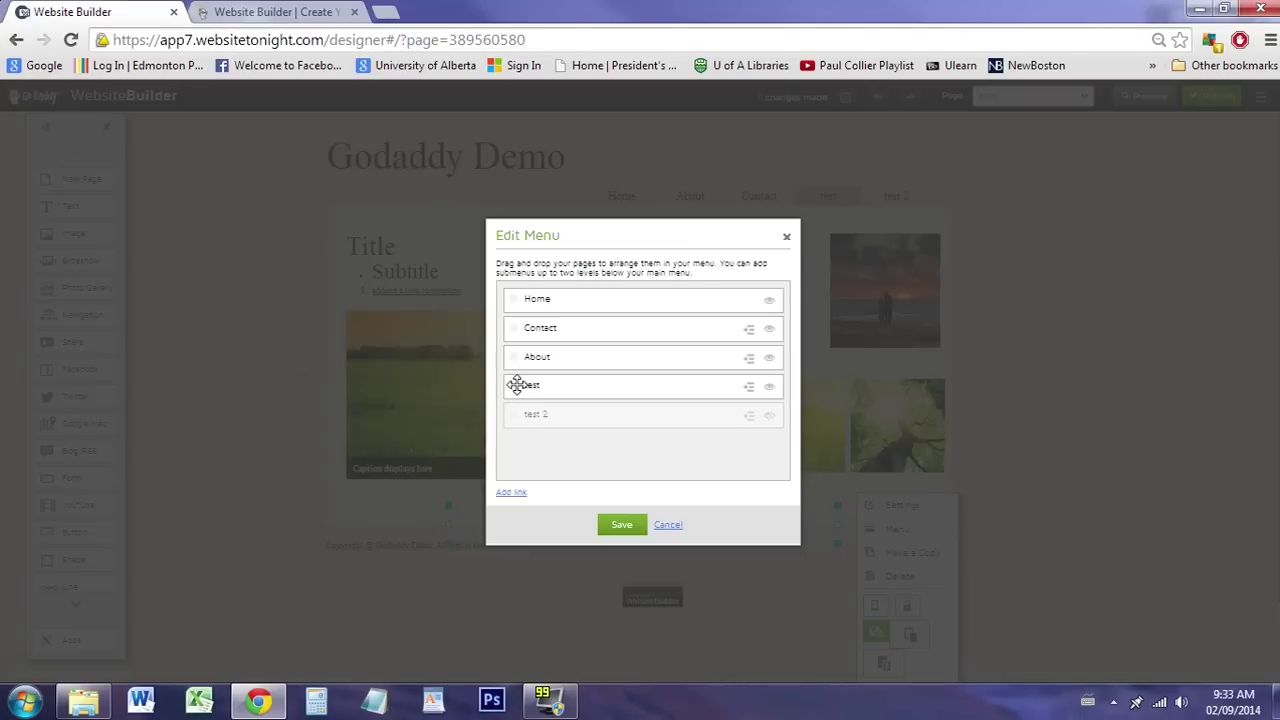
pyautogui.moveTo(516, 385); pyautogui.dragTo(562, 392)
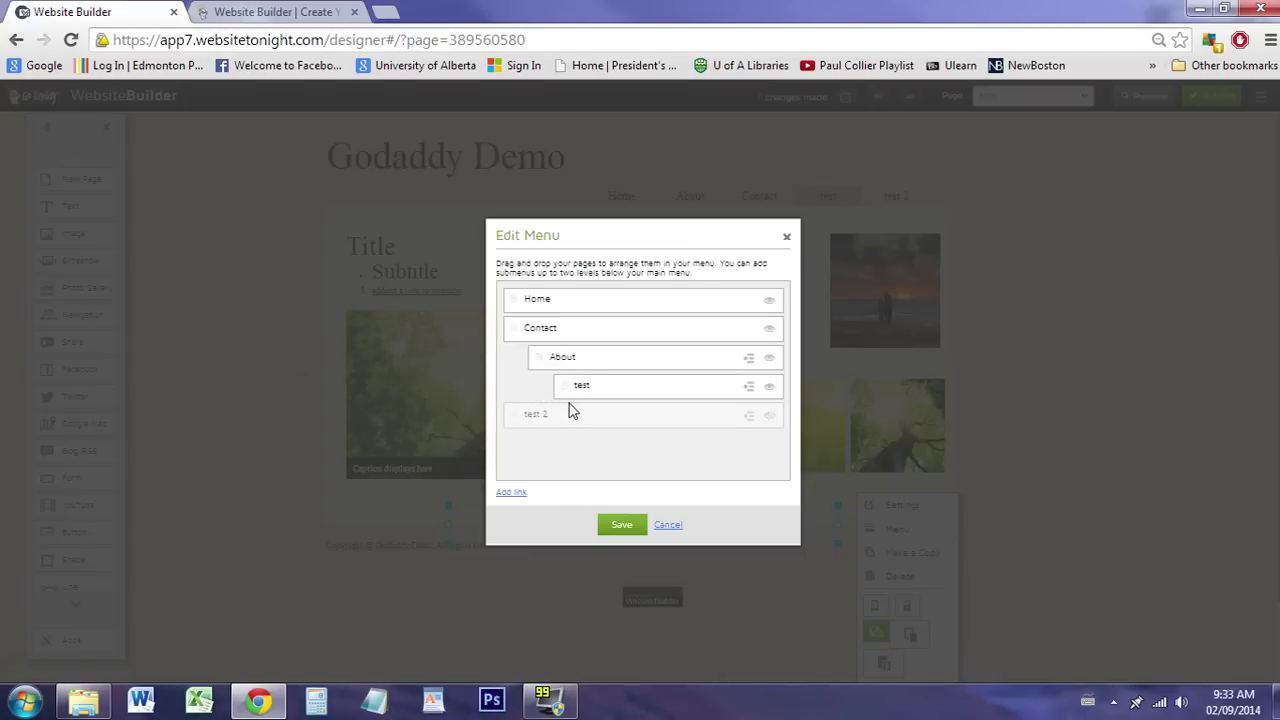
pyautogui.click(617, 521)
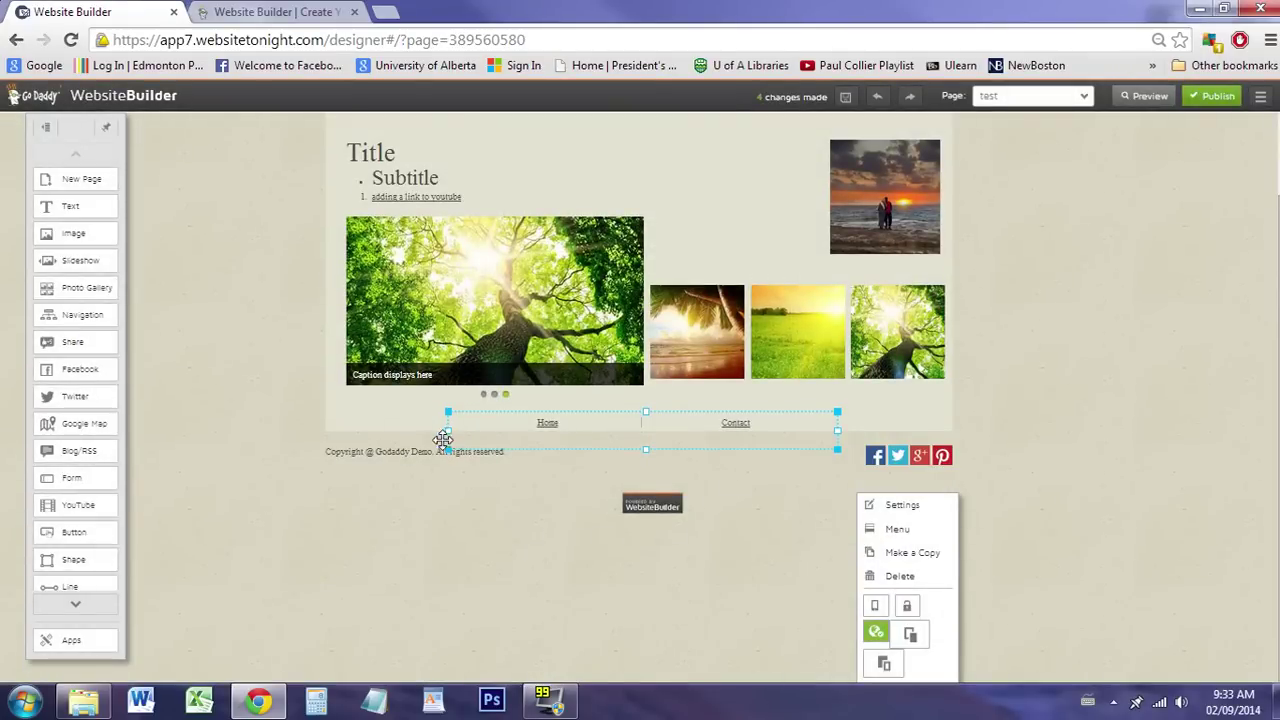
# Check the Contact submenu in the lower navigation bar and open the Home page from that bar.
pyautogui.scroll(1, 567, 540)
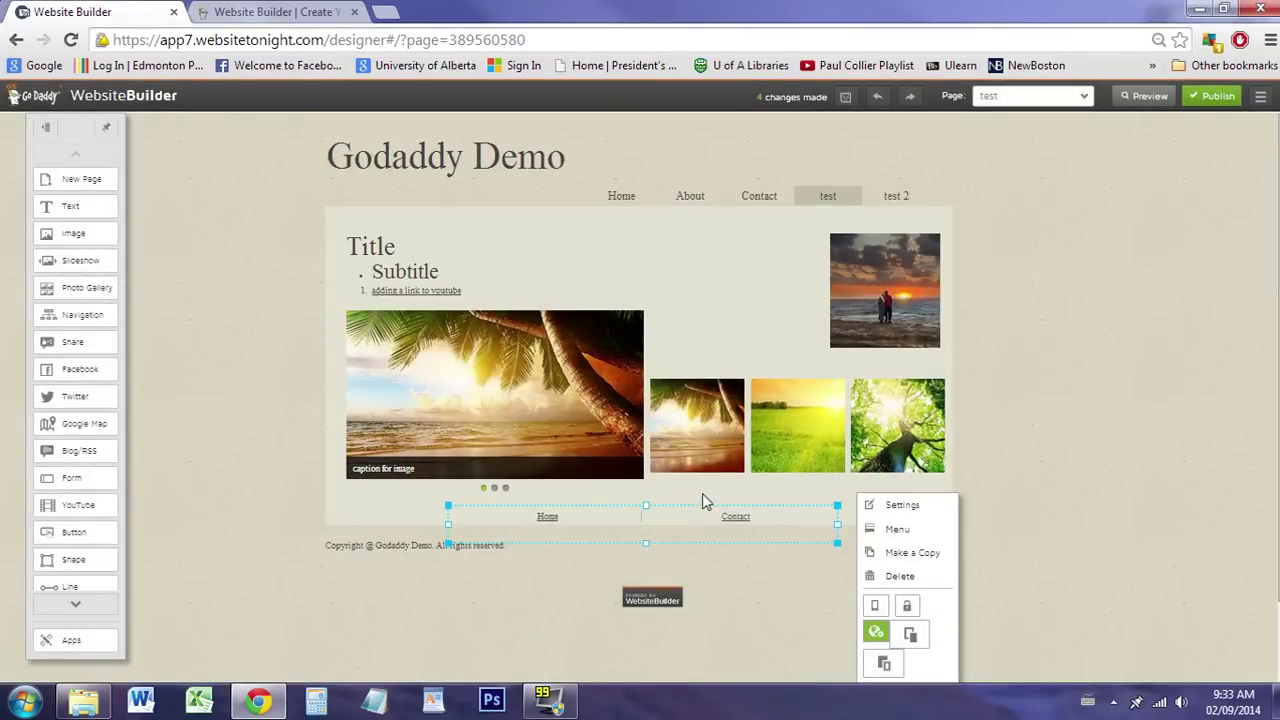
pyautogui.moveTo(735, 518)
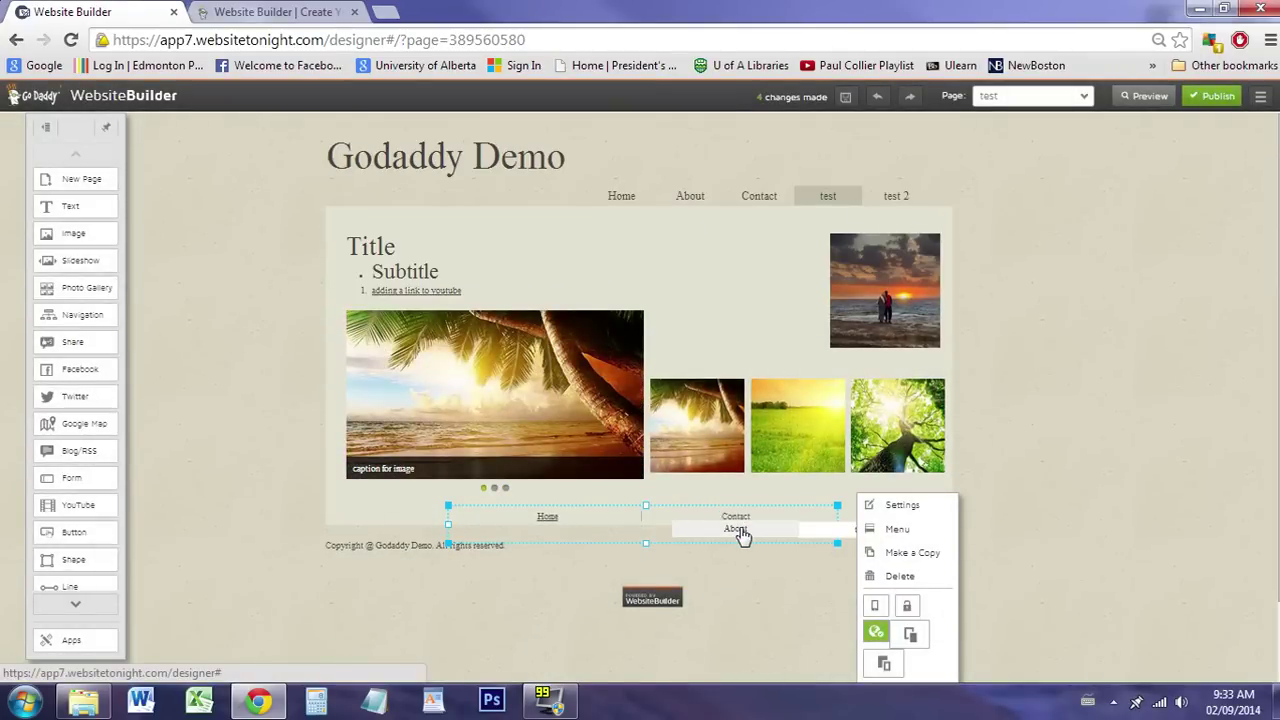
pyautogui.click(1093, 485)
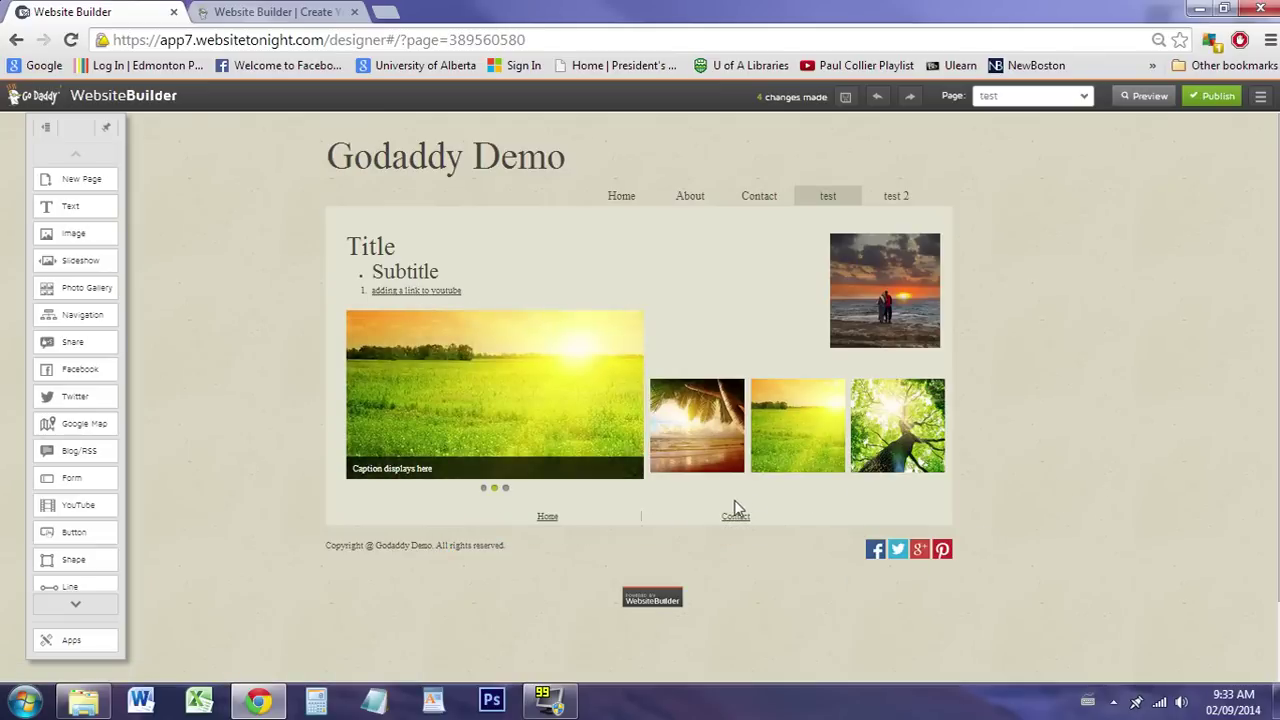
pyautogui.moveTo(732, 514)
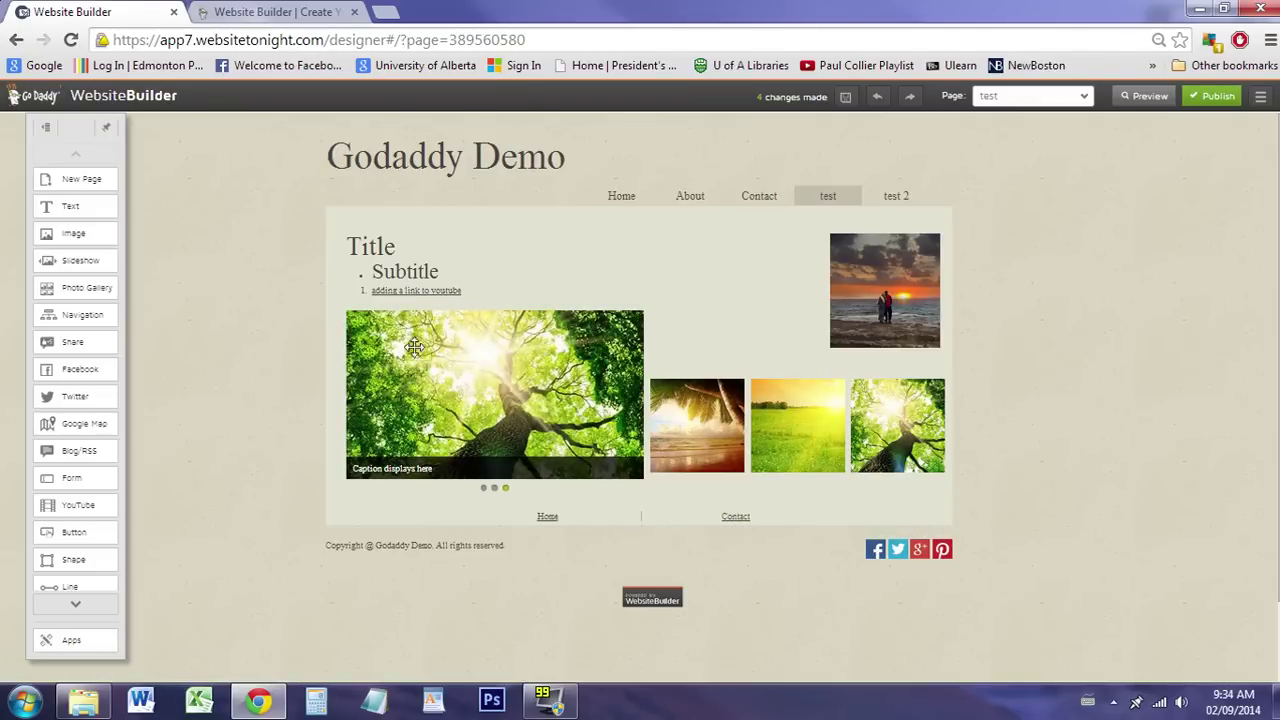
pyautogui.click(551, 522)
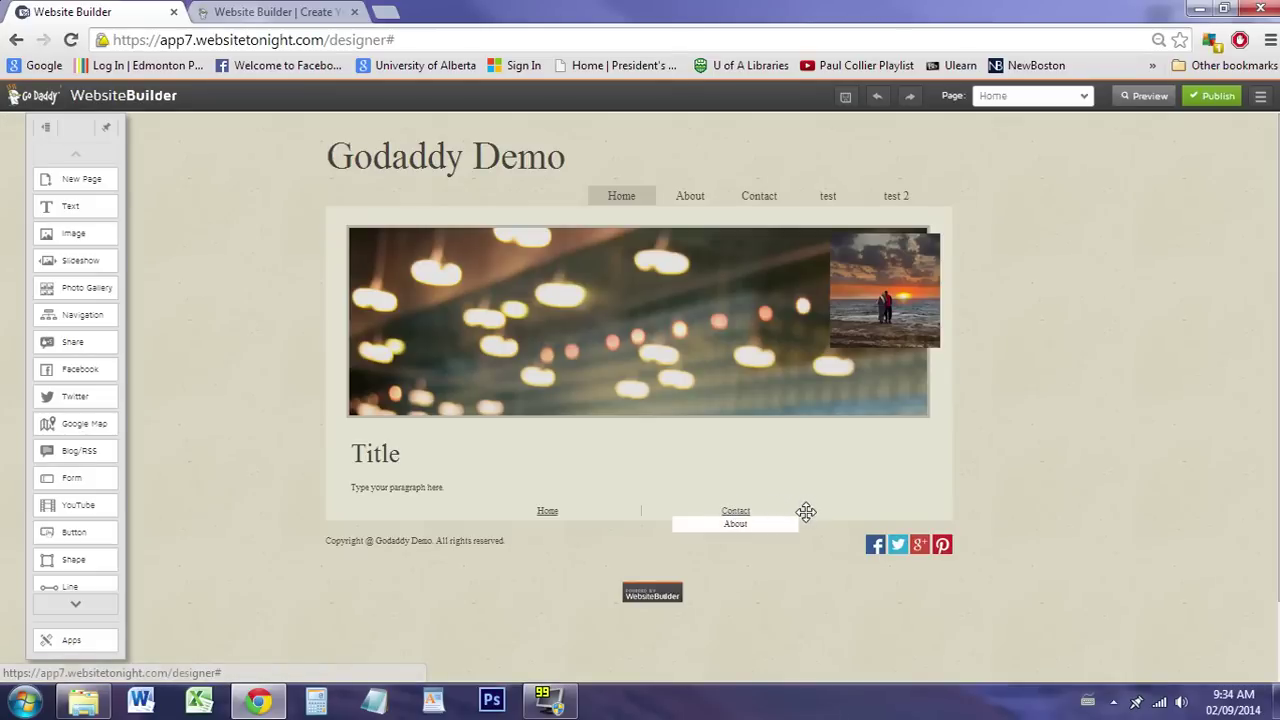
# Set the lower navigation bar's theme to Theme and save its settings.
pyautogui.click(813, 511)
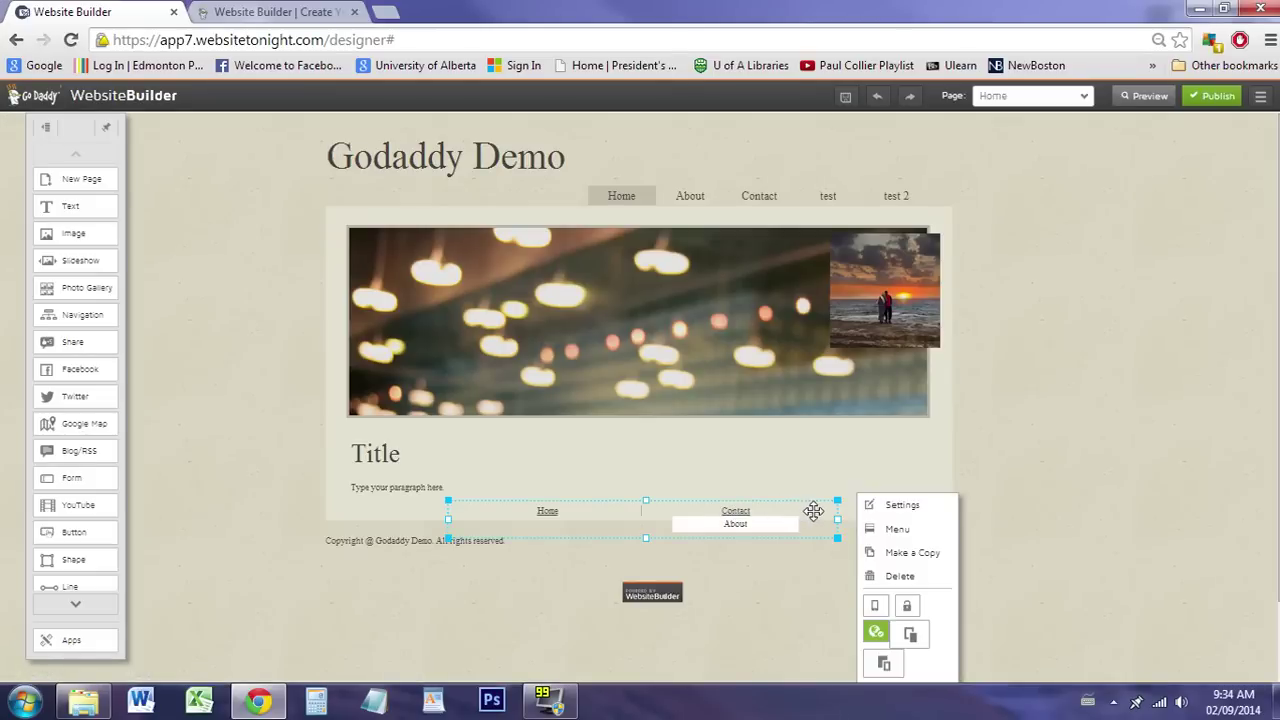
pyautogui.click(898, 508)
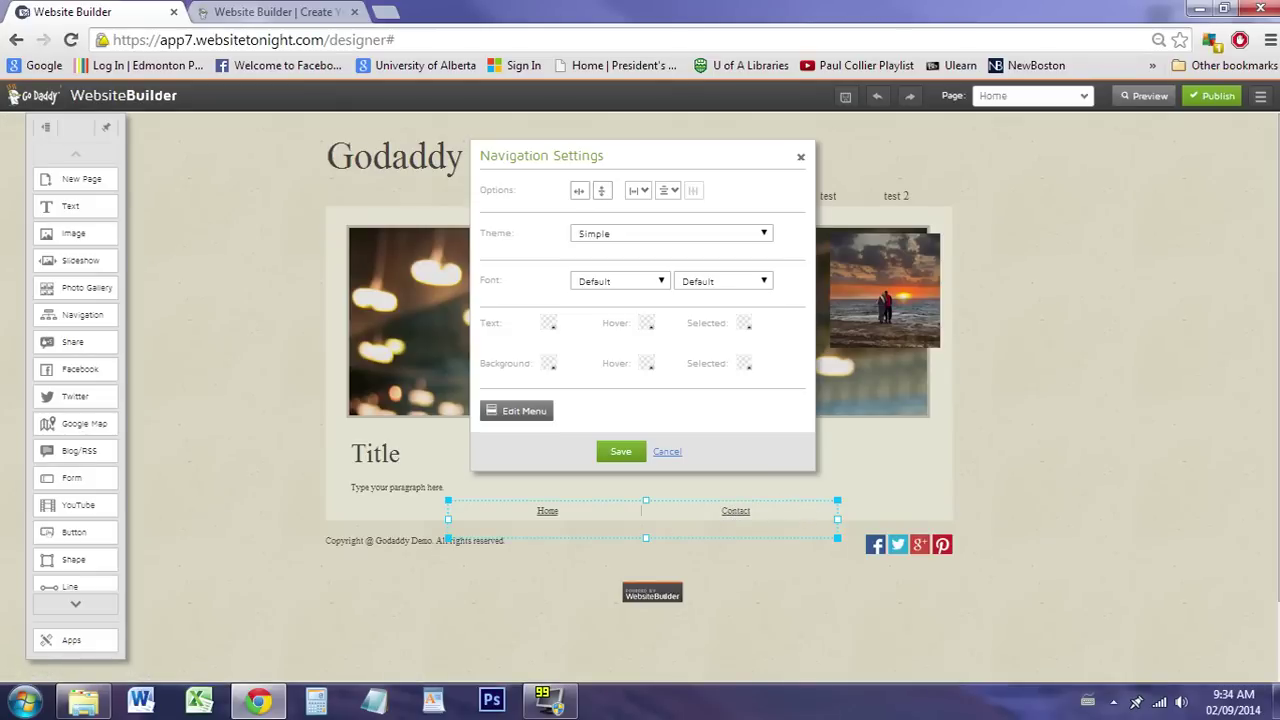
pyautogui.click(633, 243)
pyautogui.click(626, 270)
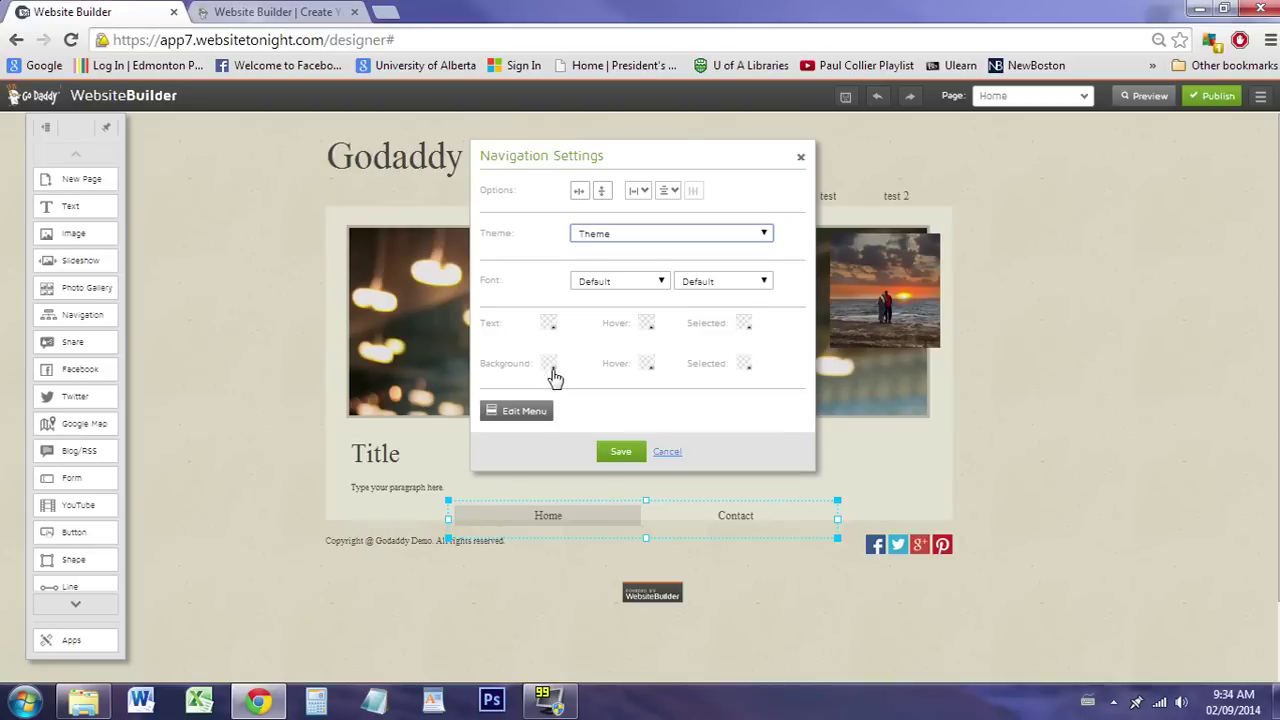
pyautogui.click(622, 448)
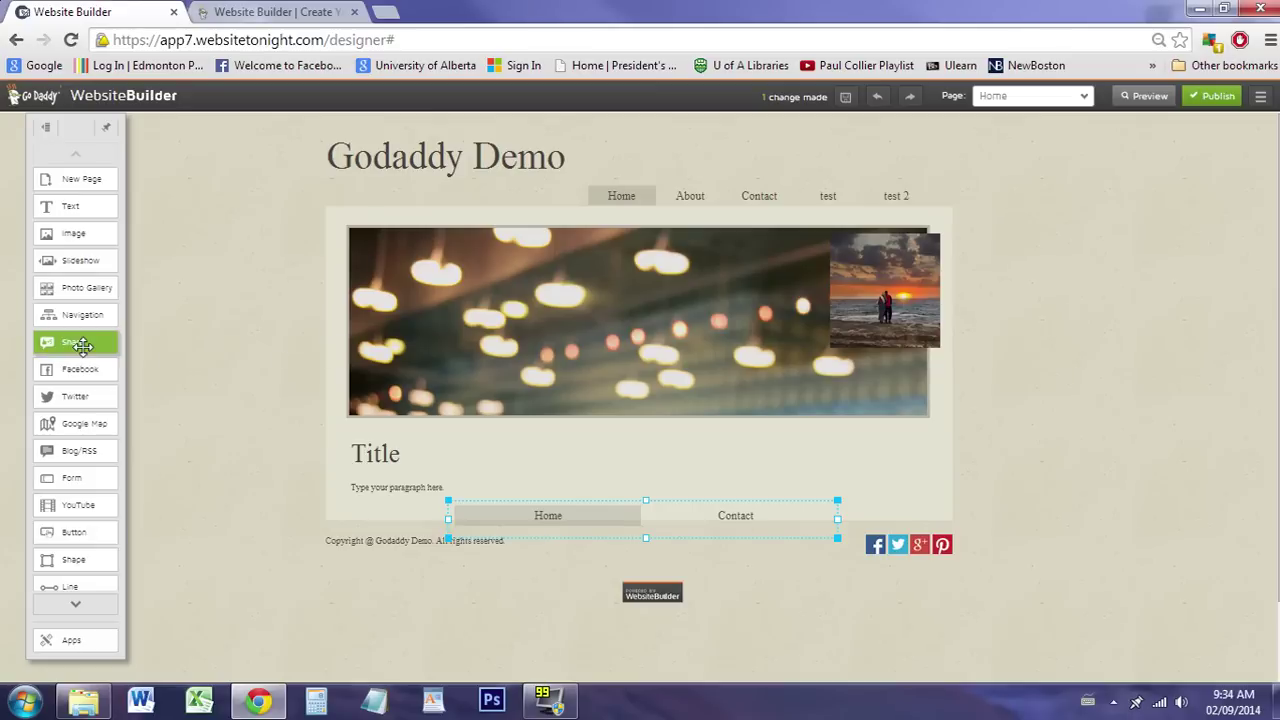
# Add social share buttons beside the Home page's title, try the icon and stacked display styles, and delete the buttons.
pyautogui.moveTo(82, 345); pyautogui.dragTo(873, 483)
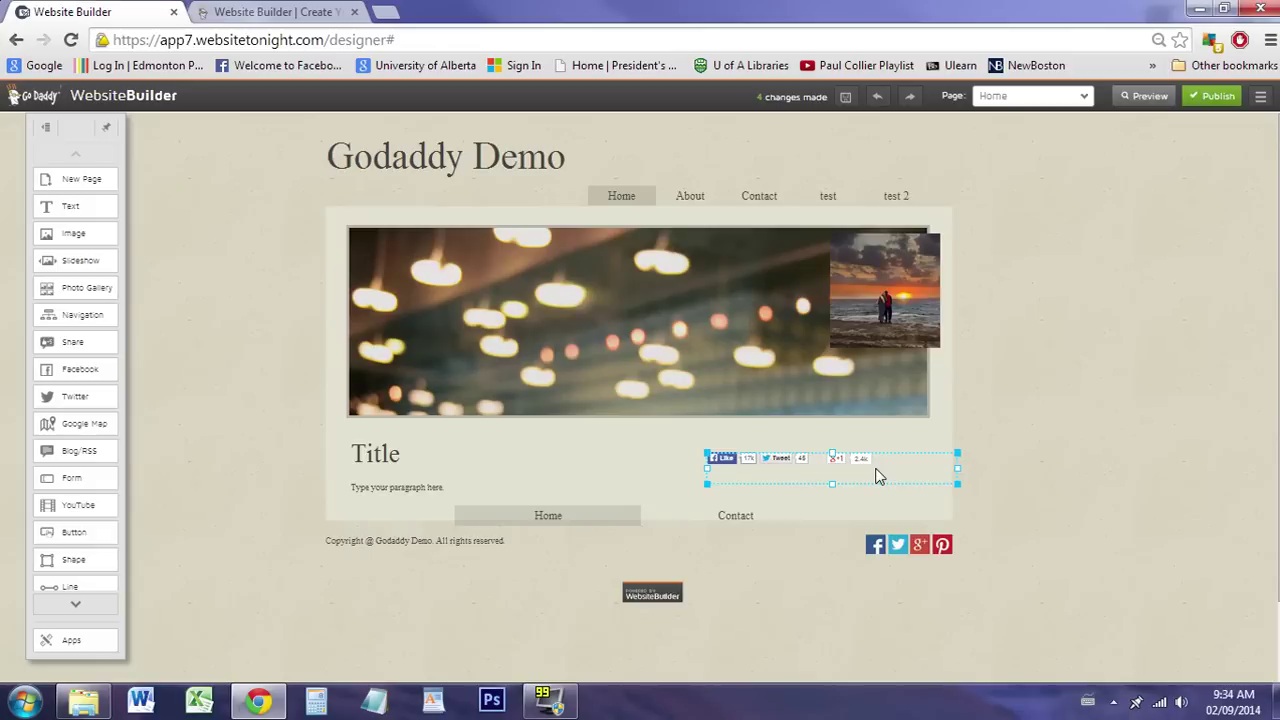
pyautogui.click(908, 466)
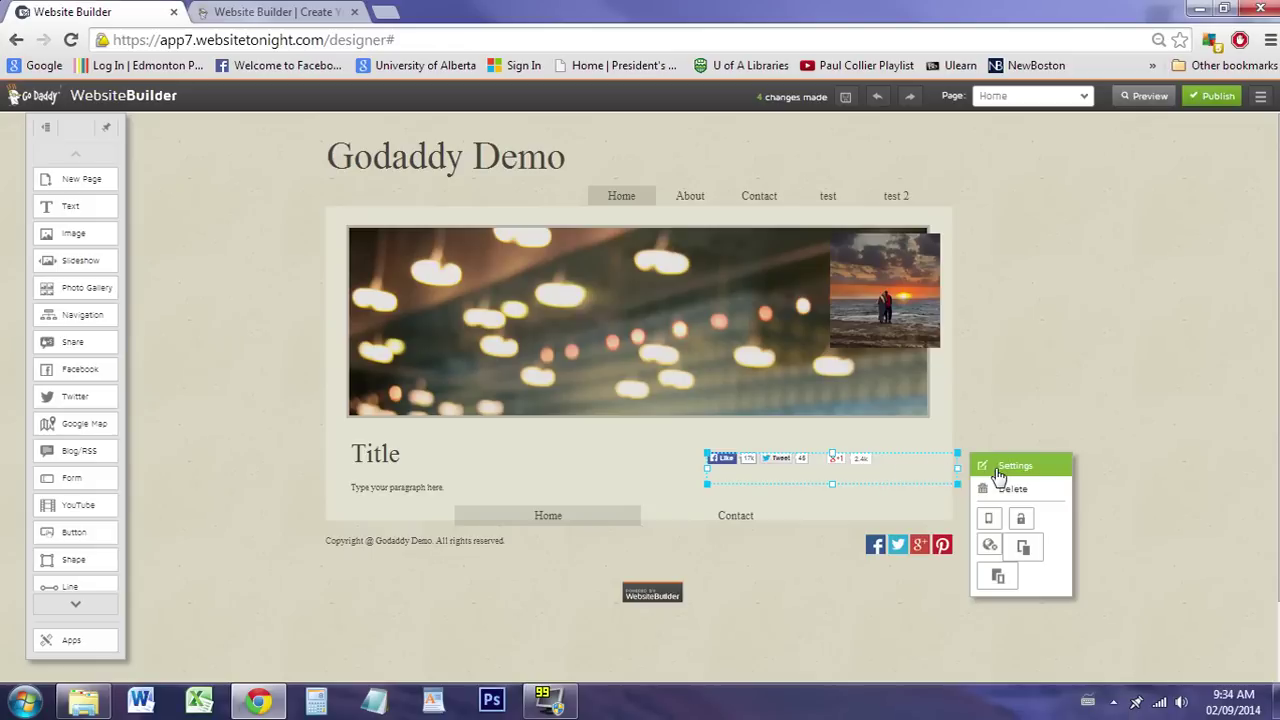
pyautogui.click(996, 474)
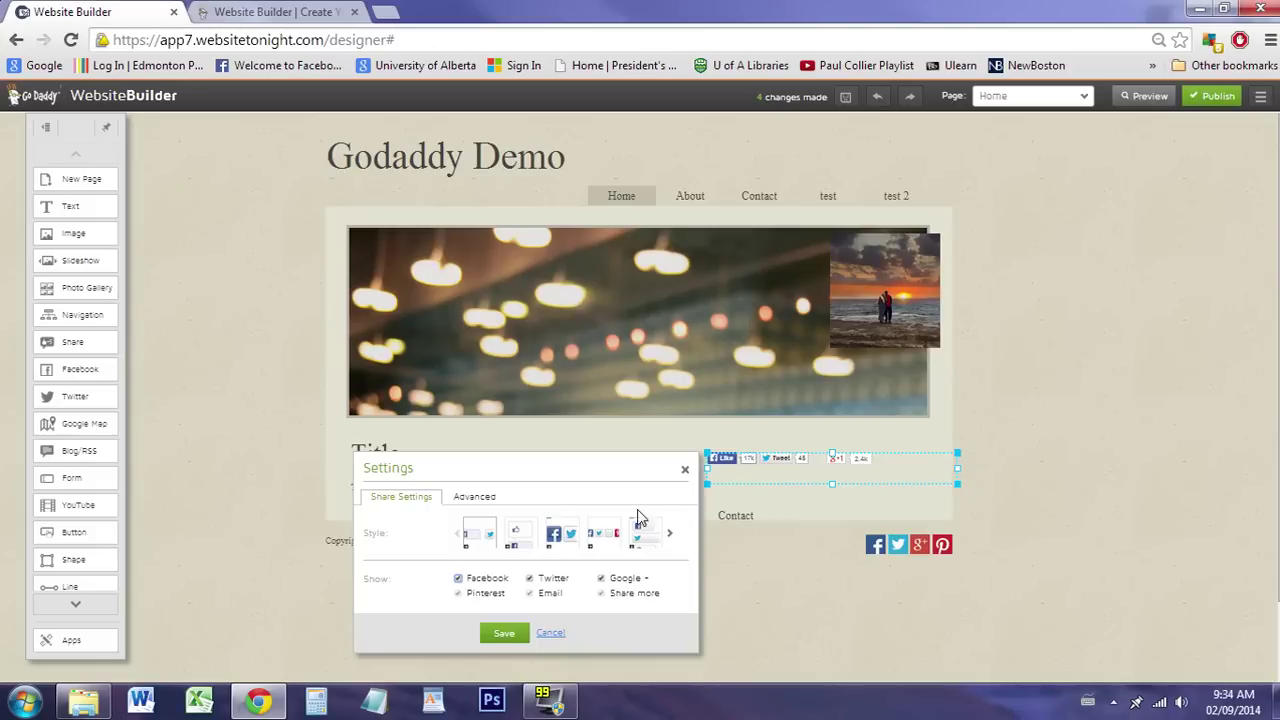
pyautogui.click(563, 537)
pyautogui.click(602, 535)
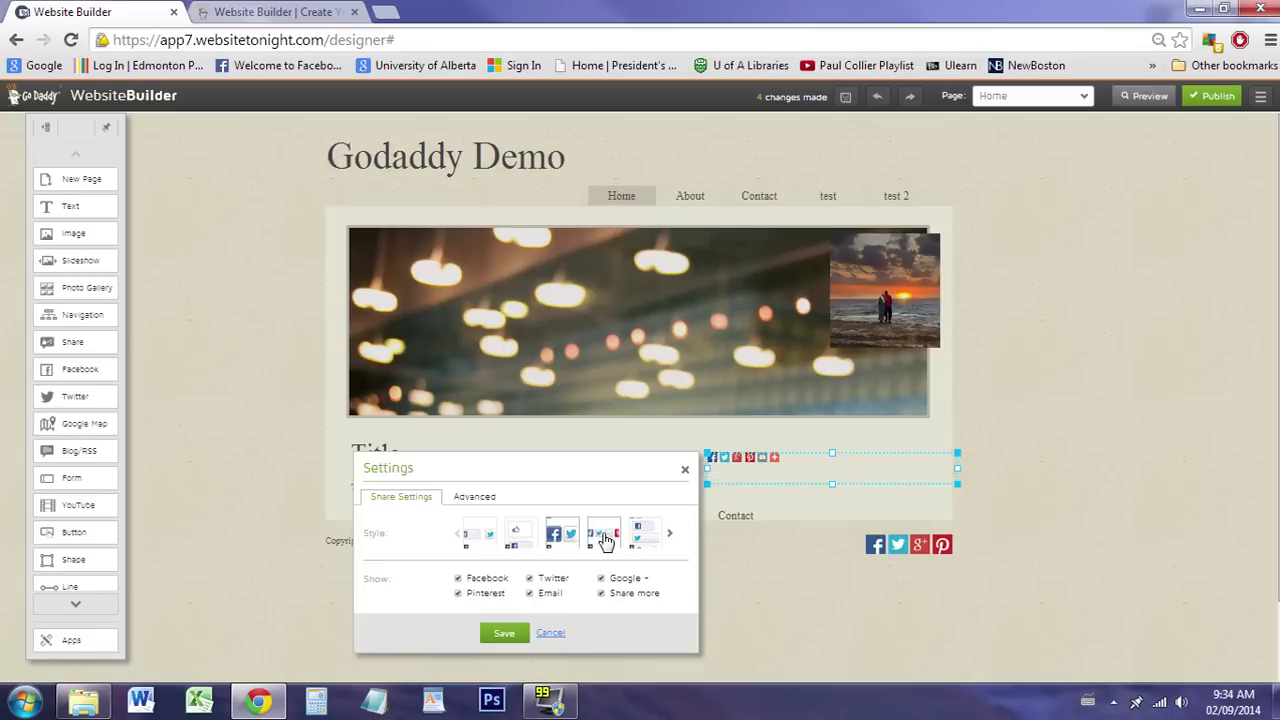
pyautogui.click(633, 538)
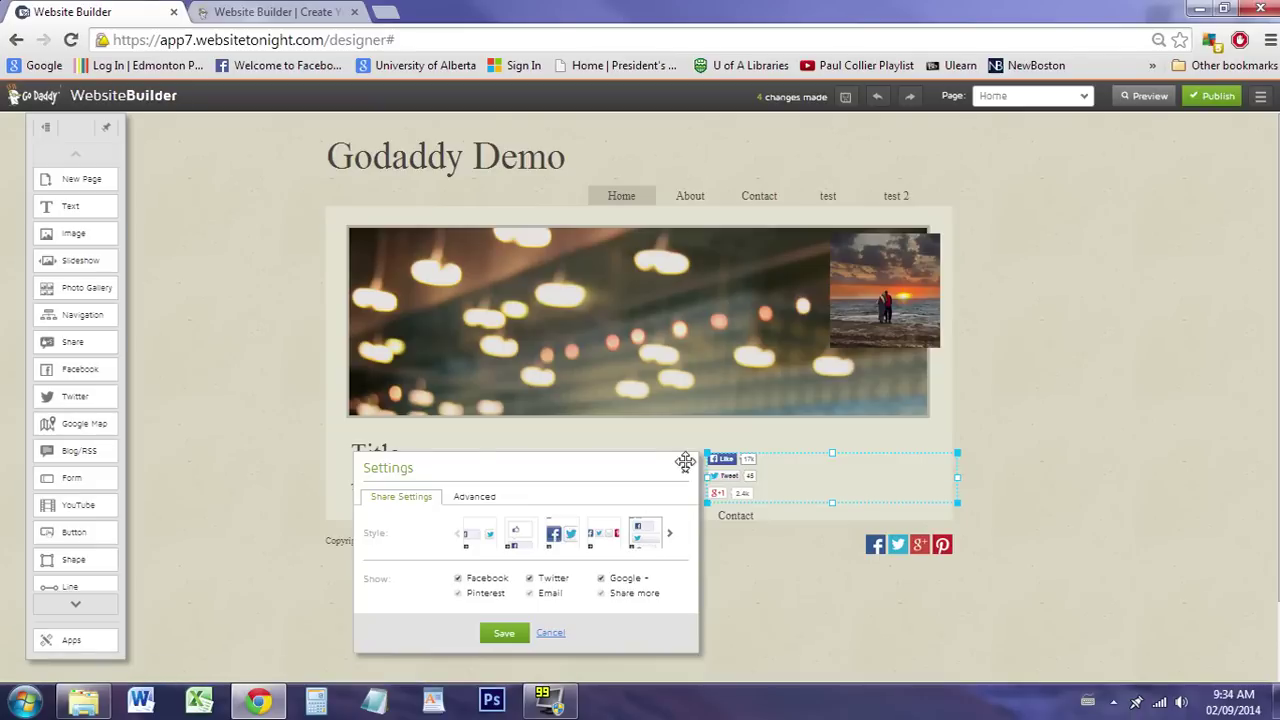
pyautogui.click(863, 466)
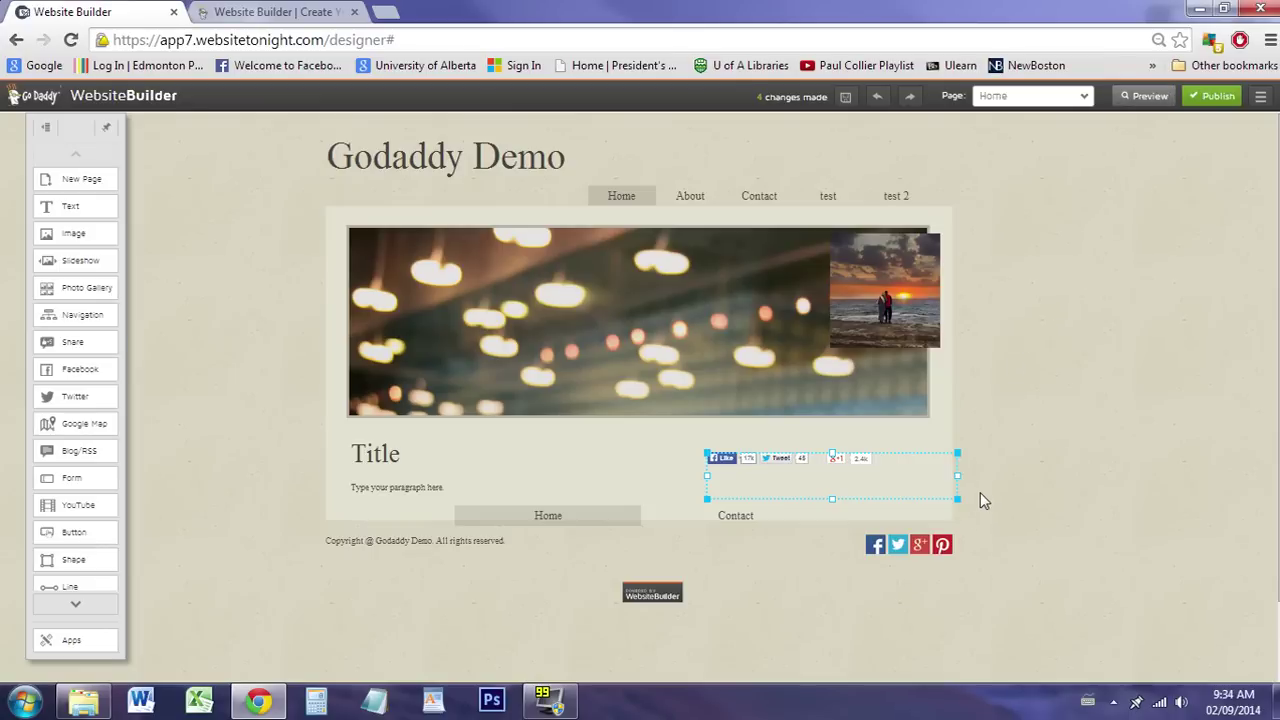
pyautogui.press('Delete')
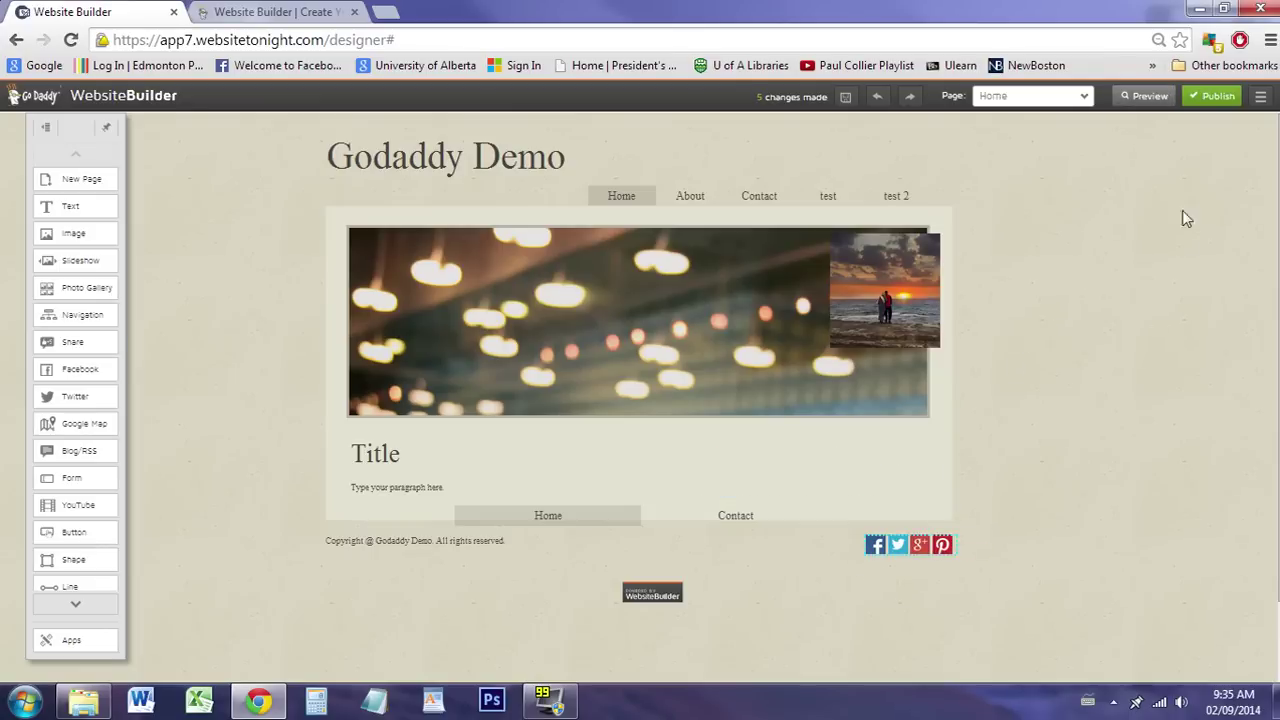
# Preview the Home page in desktop mode, return to editing, and switch to the test page.
pyautogui.click(1152, 100)
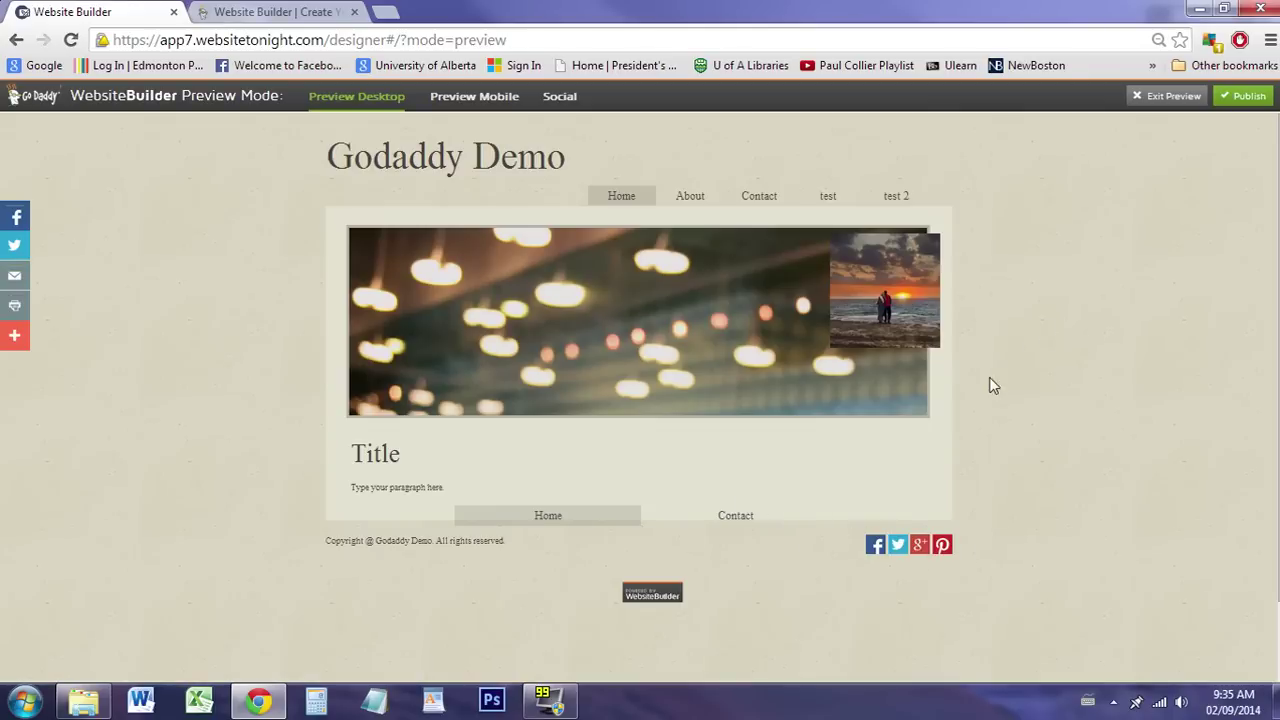
pyautogui.click(1152, 98)
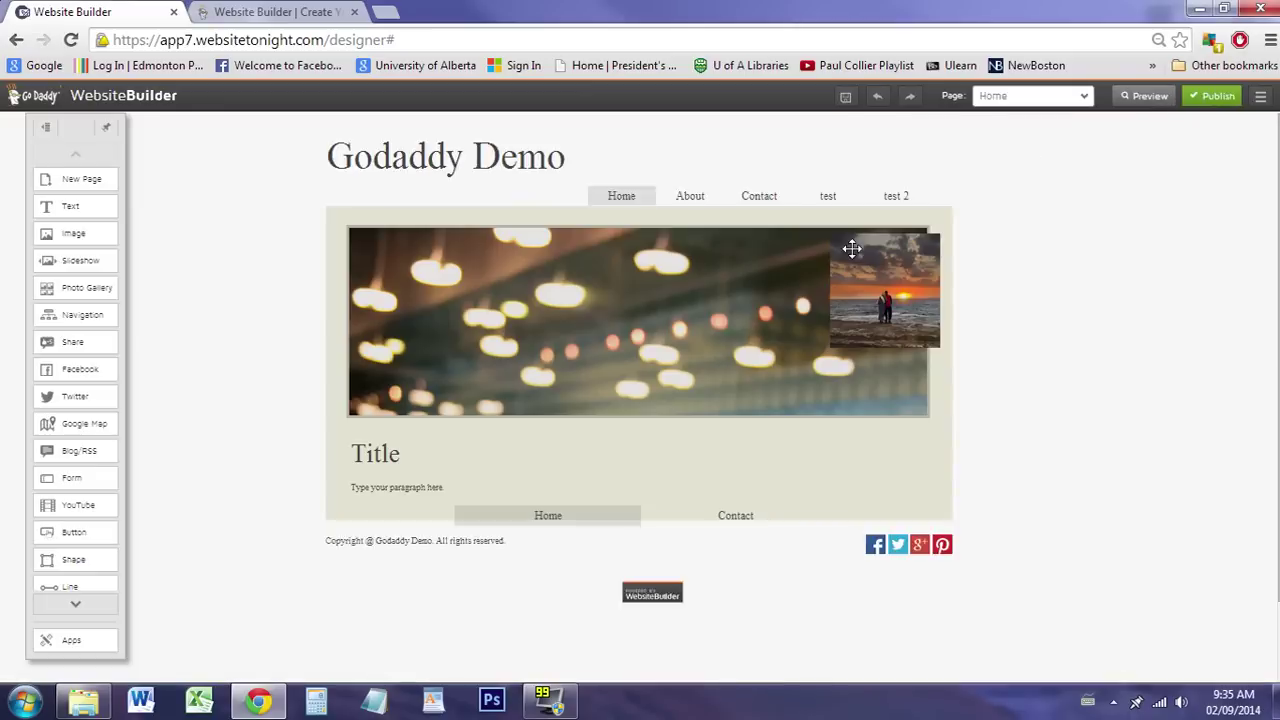
pyautogui.click(829, 200)
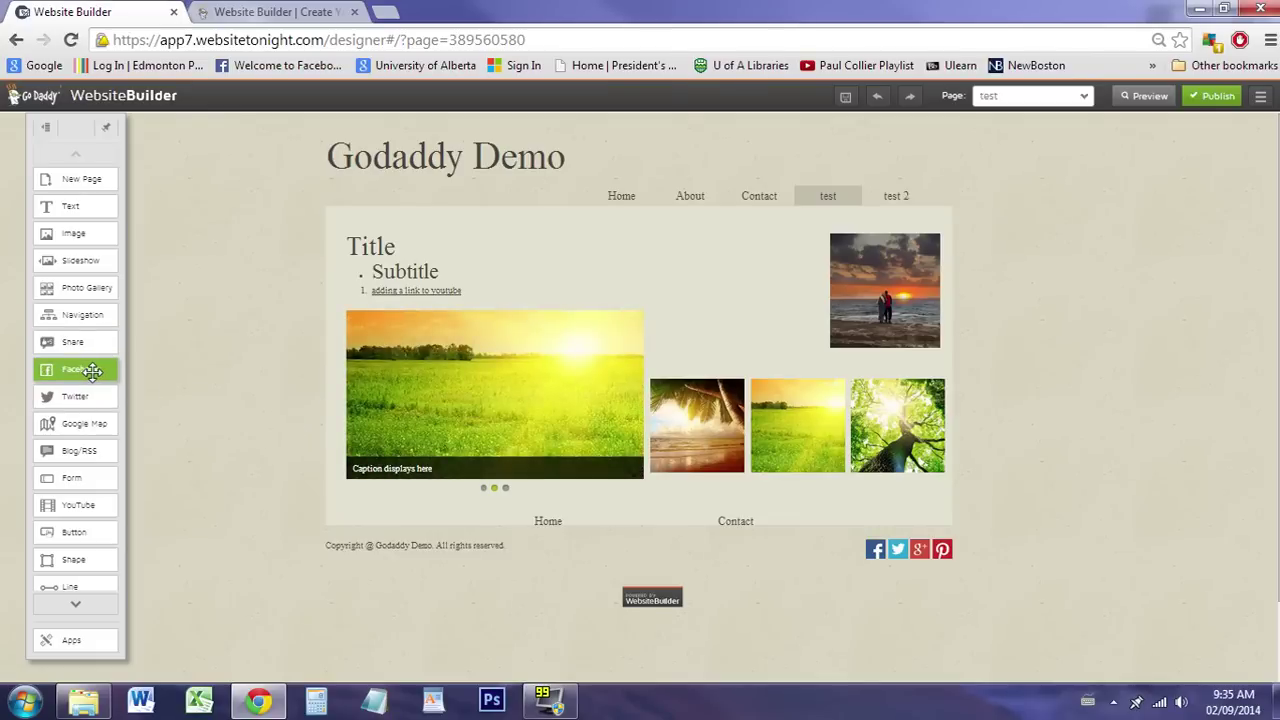
# Add a Facebook box below the slideshow, look through its colour theme settings, and cancel the settings.
pyautogui.click(91, 371)
pyautogui.moveTo(686, 317); pyautogui.dragTo(484, 552)
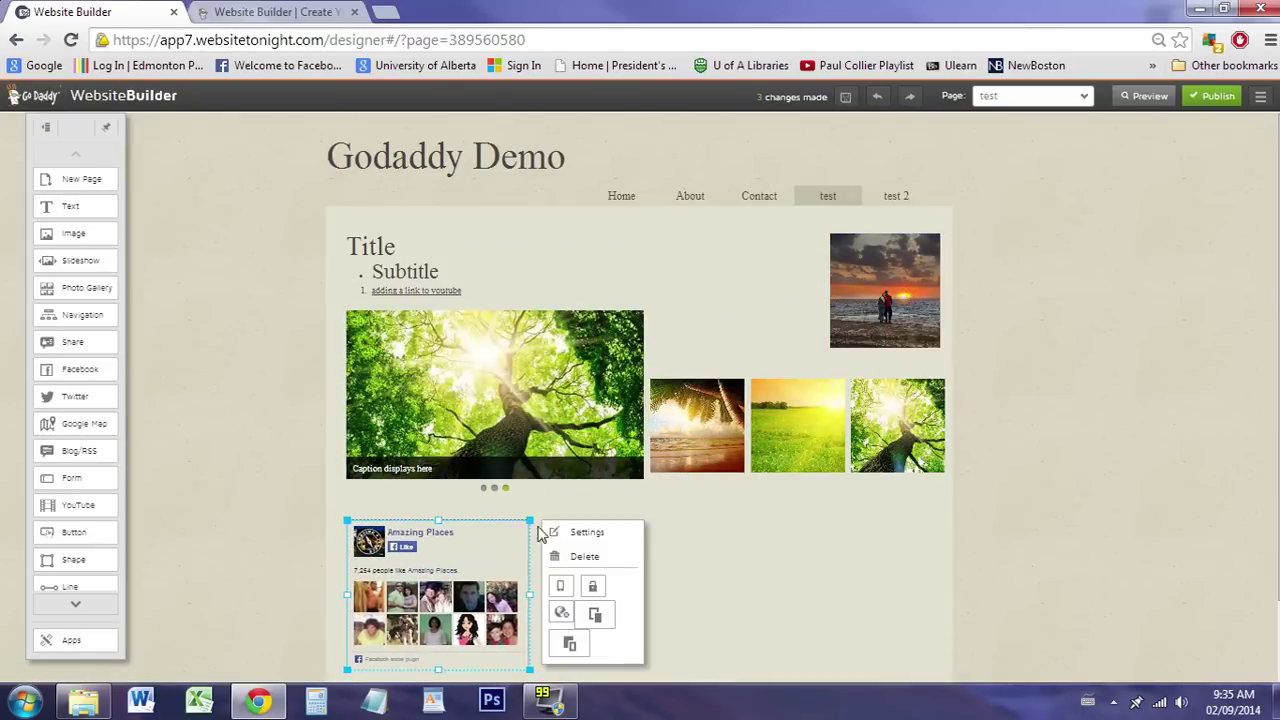
pyautogui.click(585, 532)
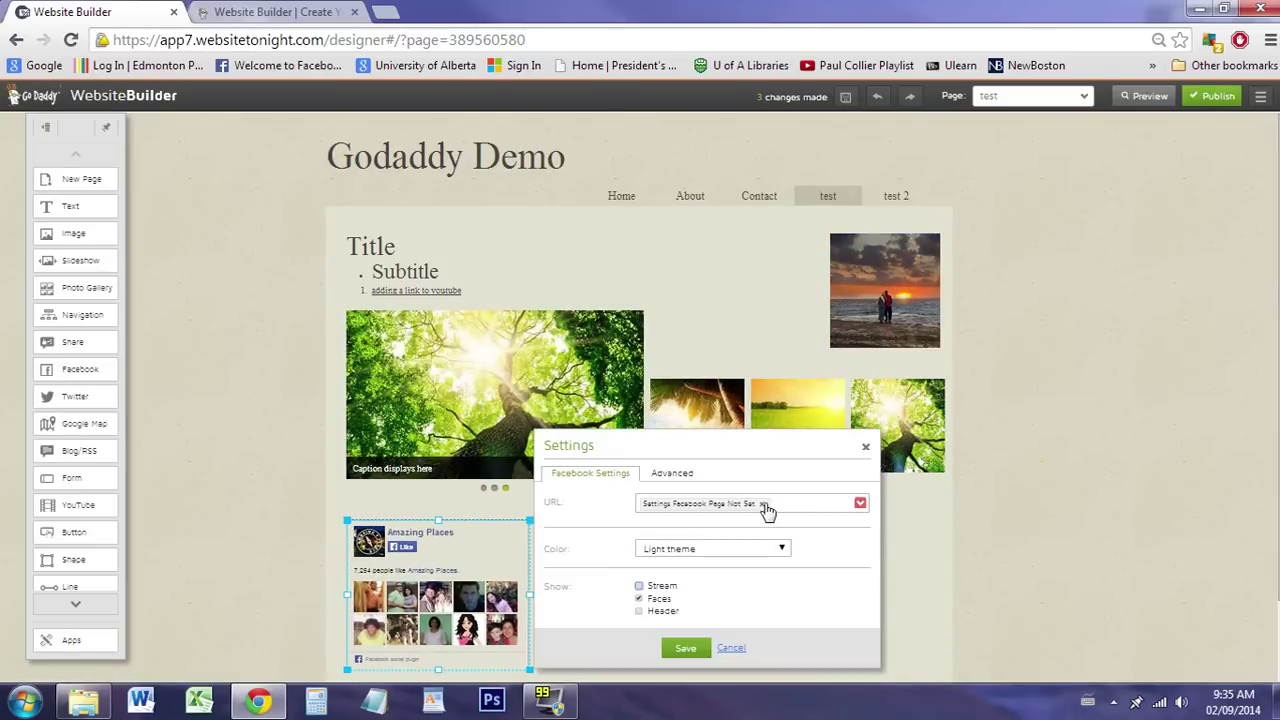
pyautogui.click(708, 552)
pyautogui.click(710, 566)
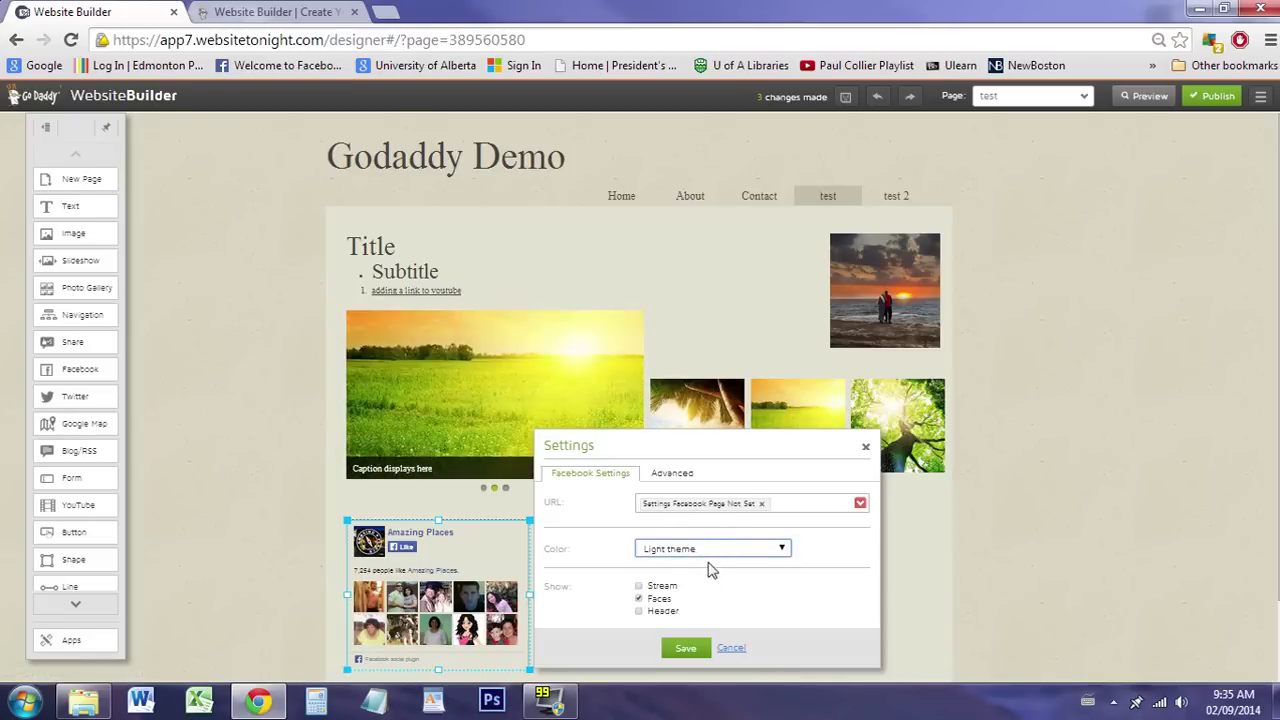
pyautogui.click(735, 648)
# Add a Twitter feed beside the Facebook box, below the slideshow and photo gallery.
pyautogui.scroll(-1, 766, 600)
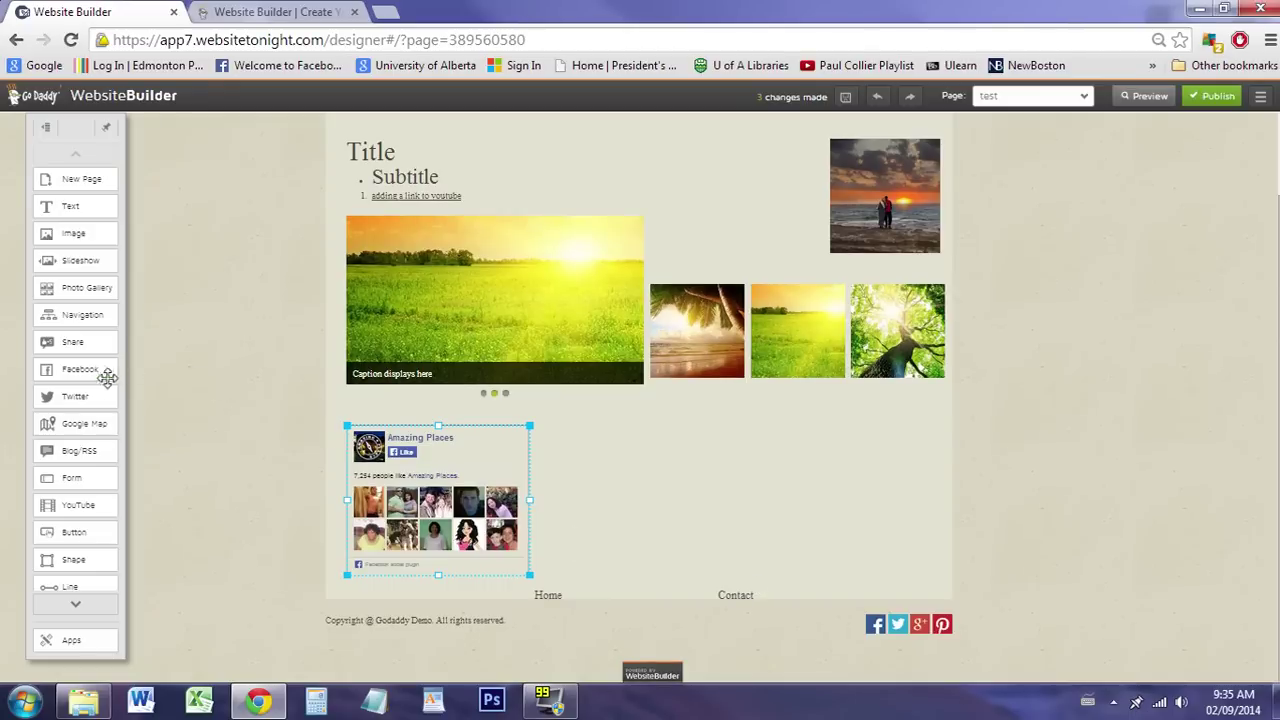
pyautogui.click(75, 396)
pyautogui.moveTo(666, 303); pyautogui.dragTo(706, 481)
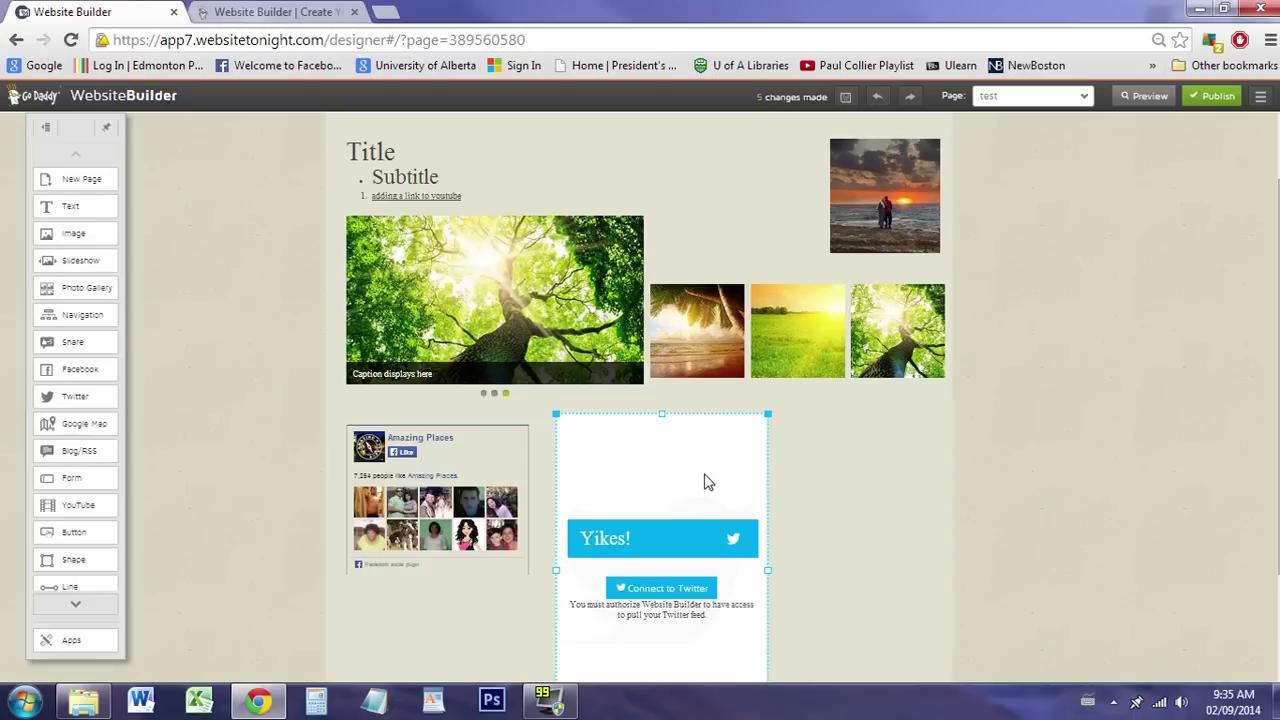
pyautogui.click(914, 436)
# Add a Google map beside the Twitter feed and save its settings with zoom 14 and the large map link displayed.
pyautogui.scroll(-1, 796, 440)
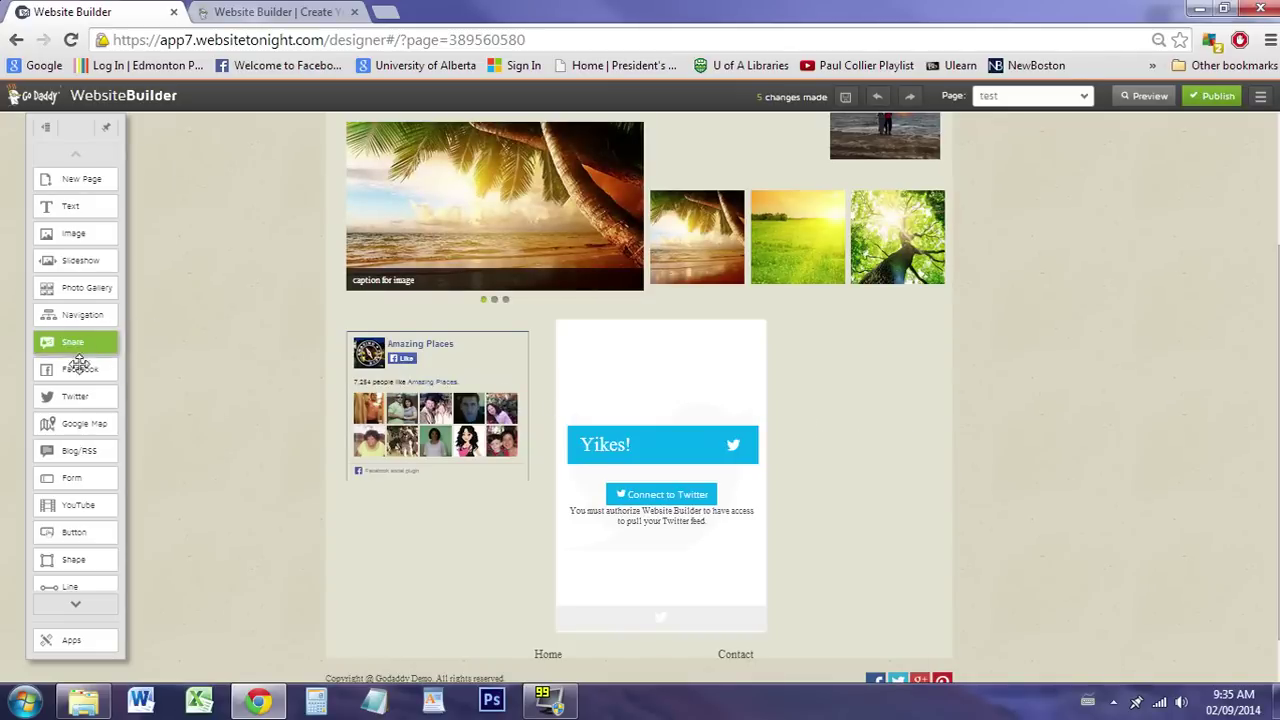
pyautogui.moveTo(78, 440); pyautogui.dragTo(871, 366)
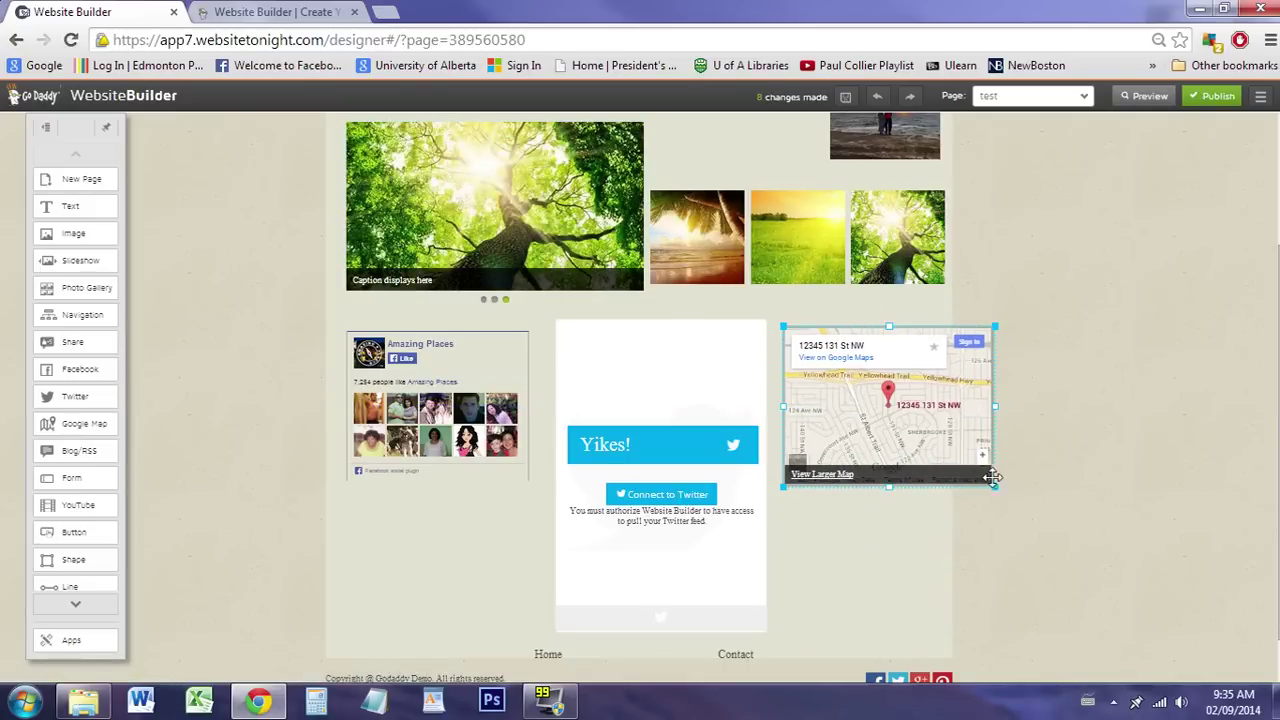
pyautogui.click(962, 345)
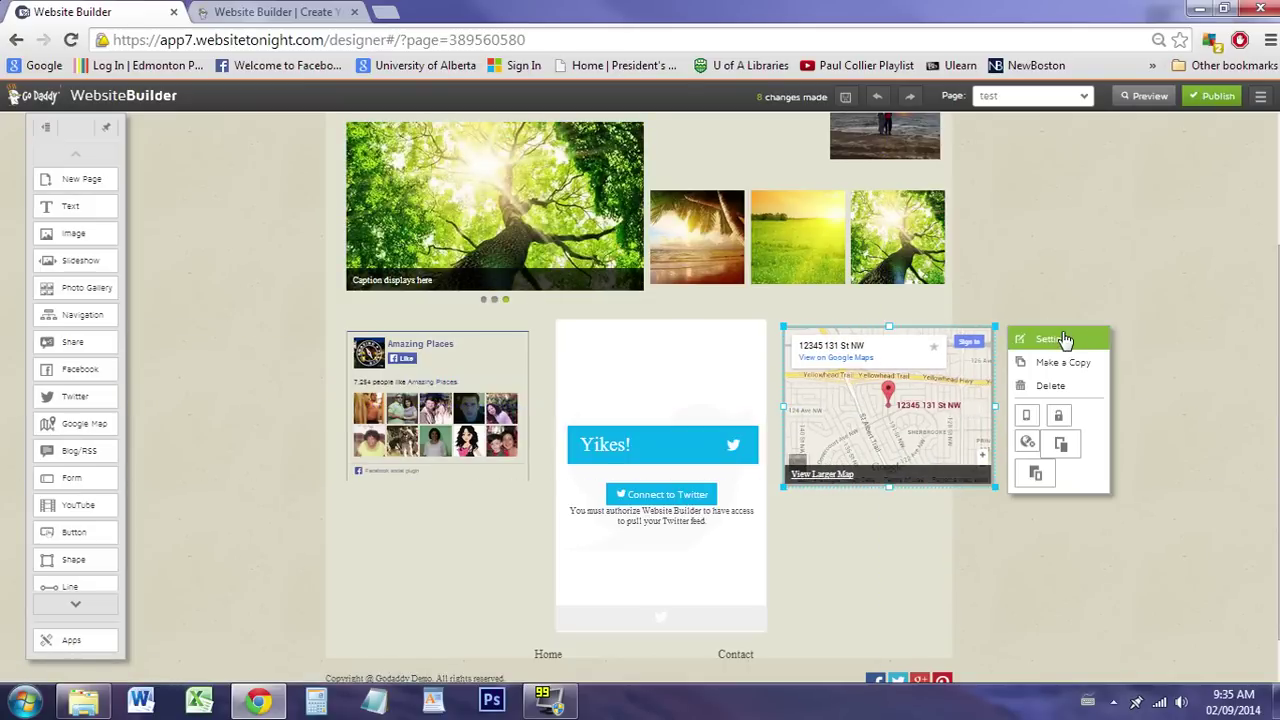
pyautogui.click(1024, 340)
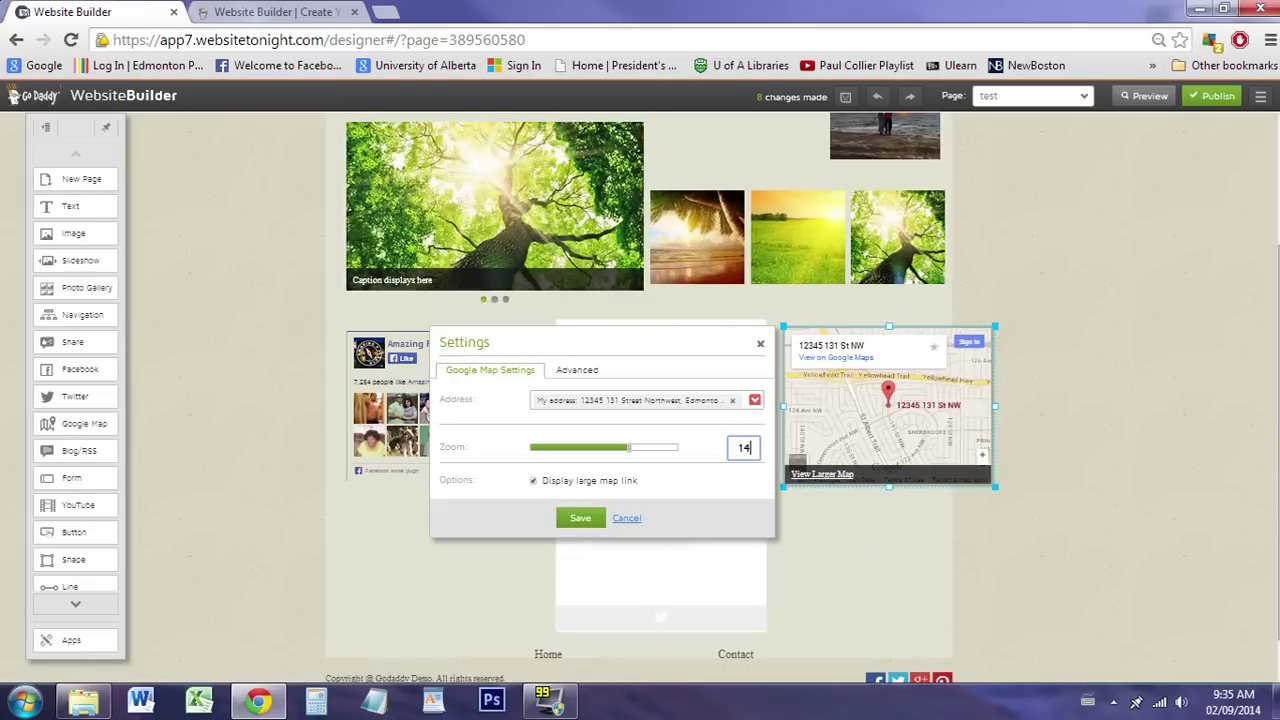
pyautogui.click(581, 520)
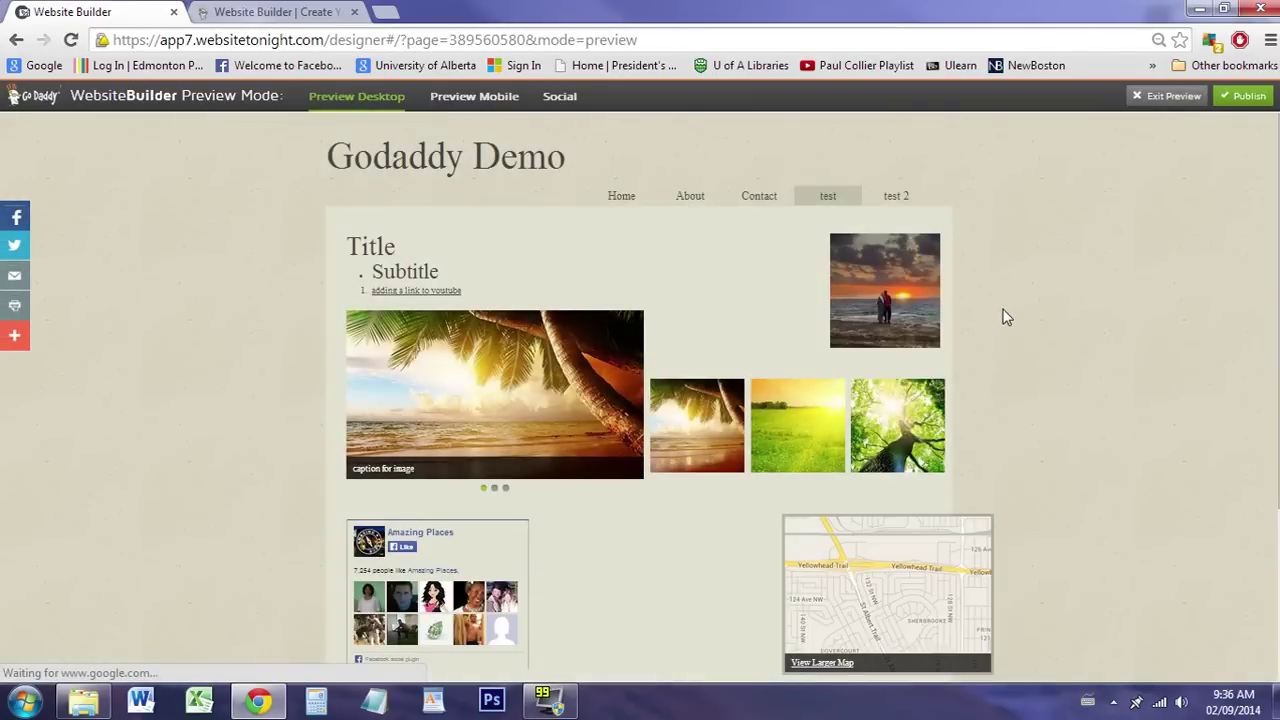
# Preview the test page and open the embedded Google map's larger version.
pyautogui.scroll(-2, 1006, 317)
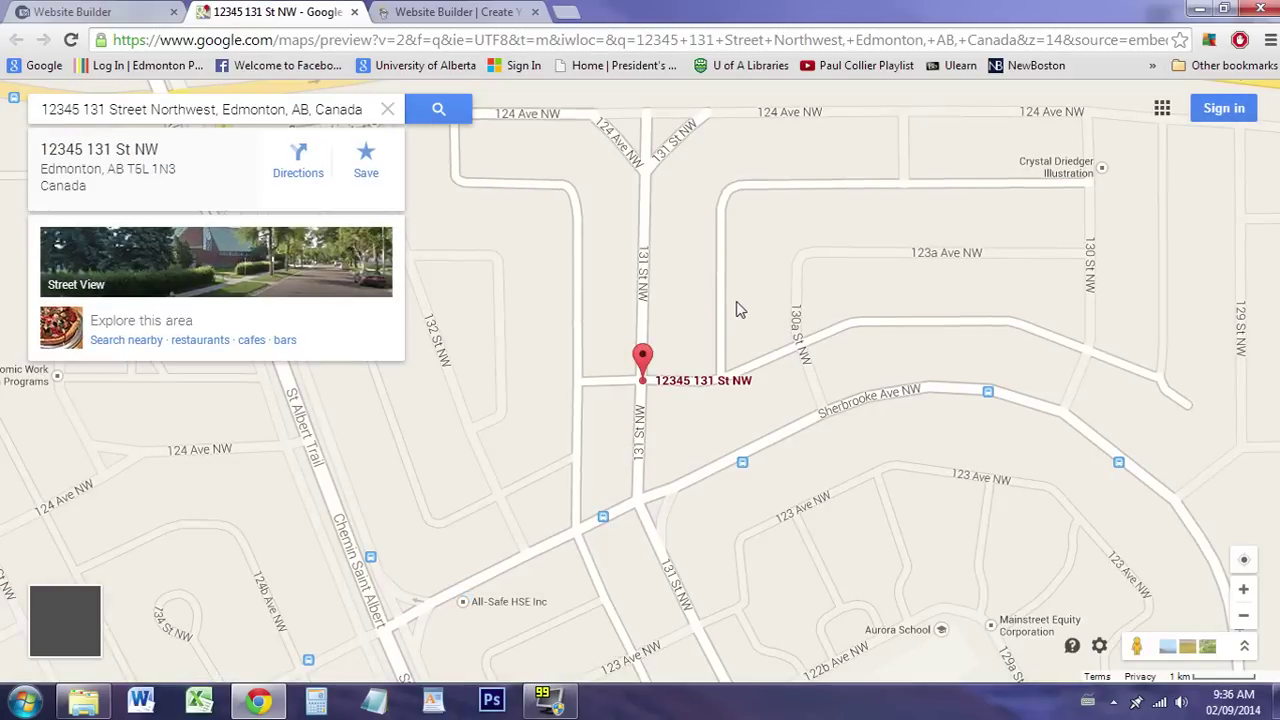
# Close the larger map, pan the embedded Google map in the preview, and return to editing the test page.
pyautogui.click(354, 12)
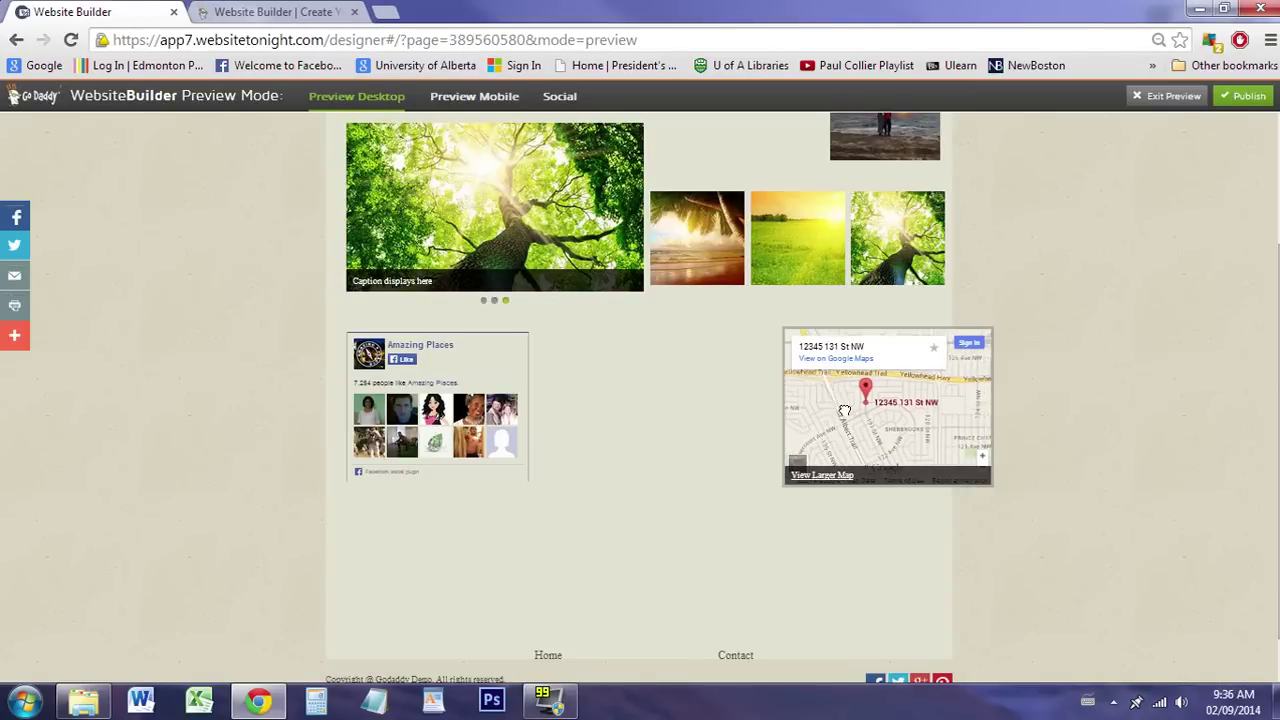
pyautogui.moveTo(844, 411); pyautogui.dragTo(878, 404)
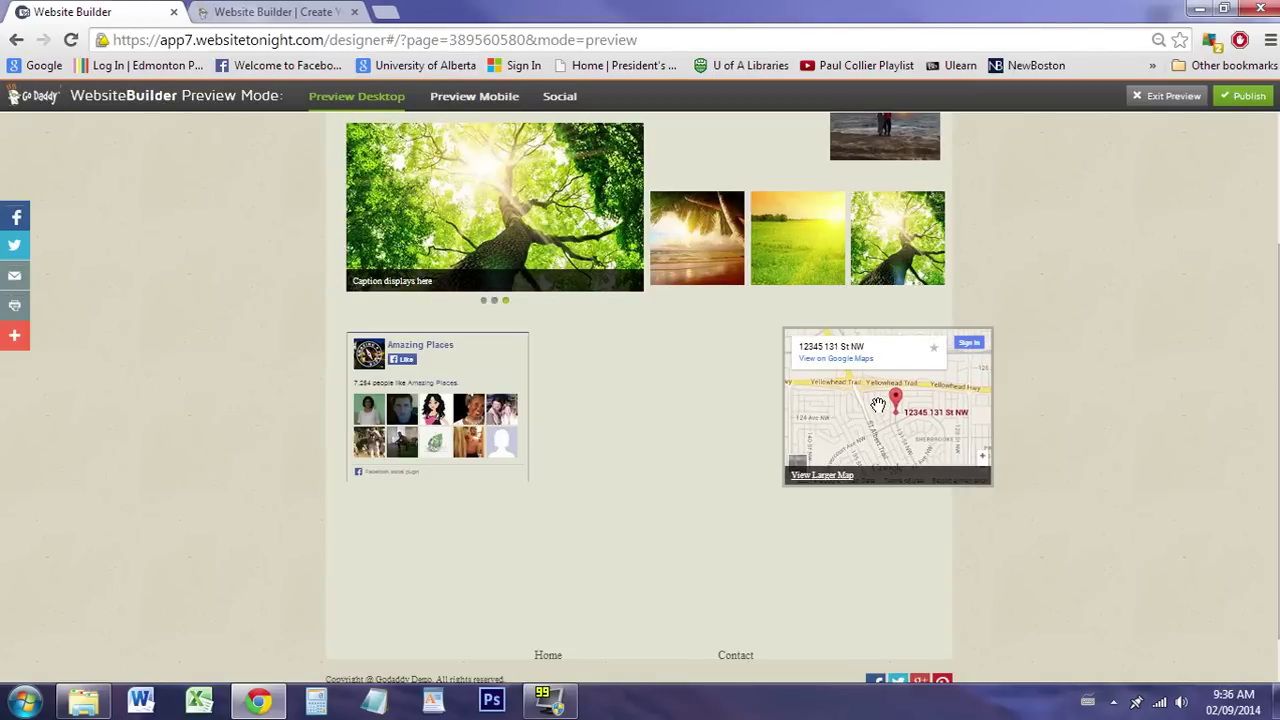
pyautogui.click(1170, 96)
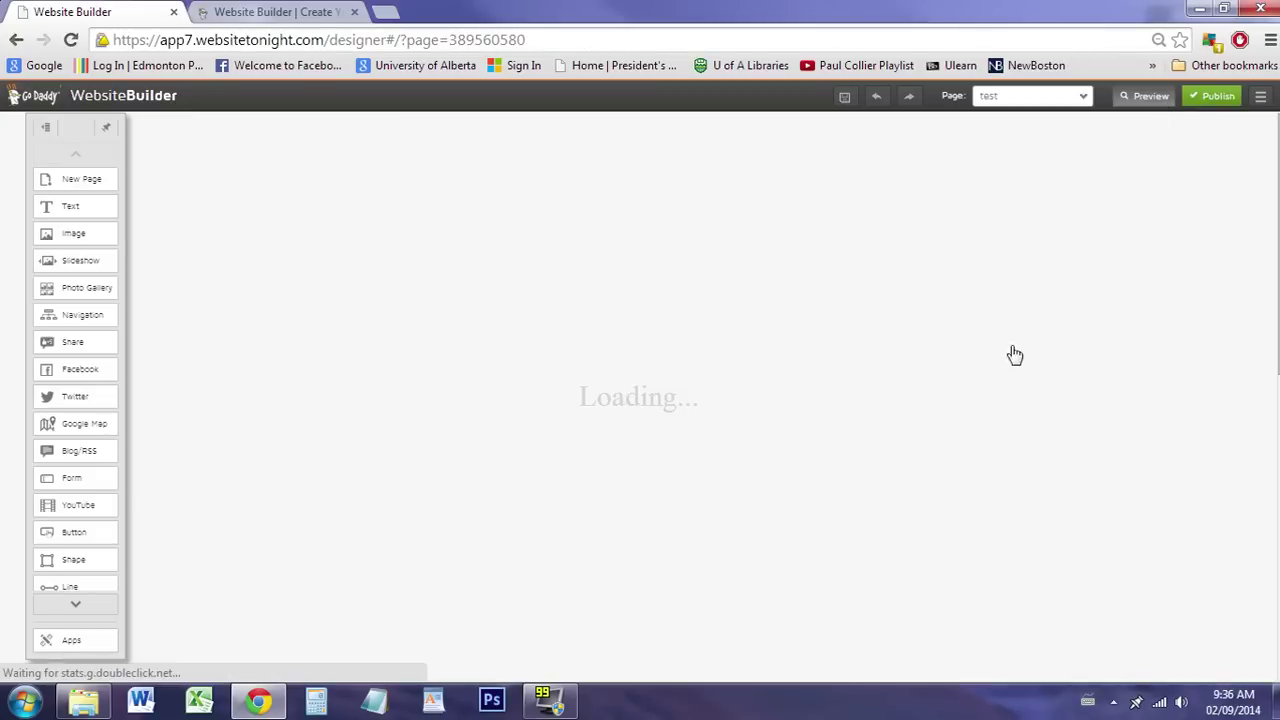
# Add a Blog/RSS feed to the test page and place it beside the Google map, outside the content area.
pyautogui.scroll(-2, 1040, 373)
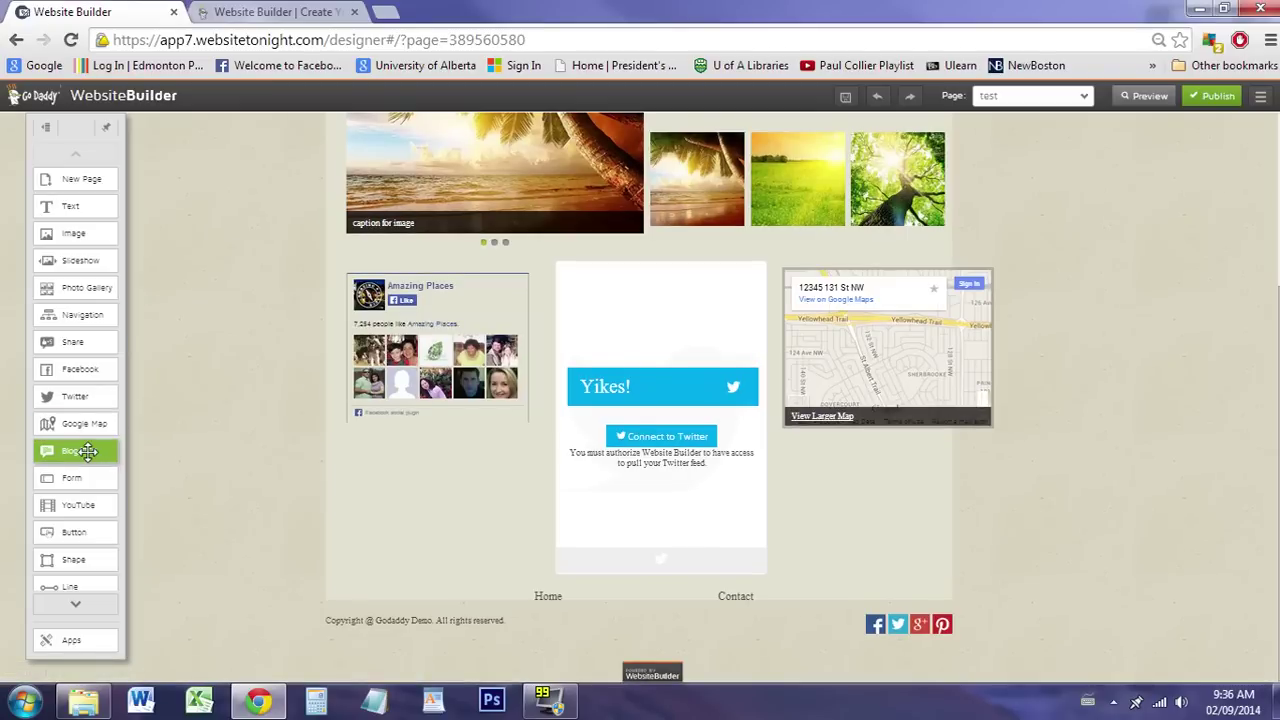
pyautogui.click(118, 452)
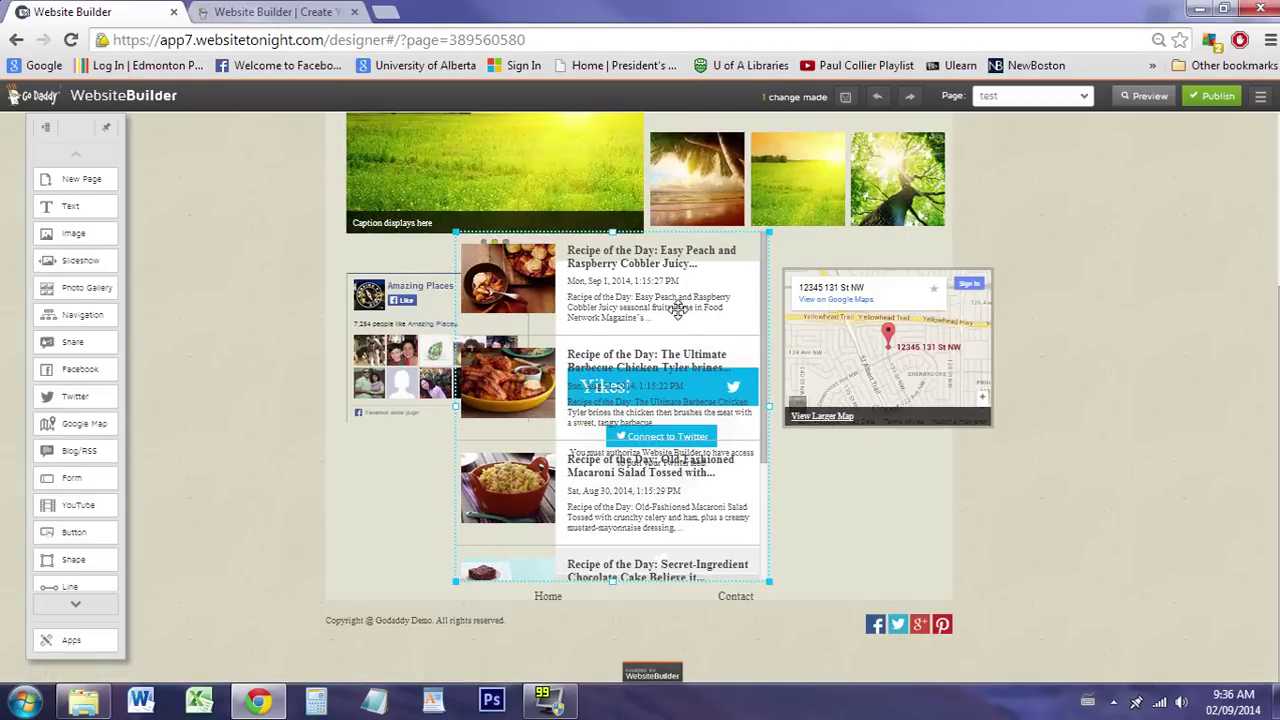
pyautogui.moveTo(690, 314); pyautogui.dragTo(1103, 219)
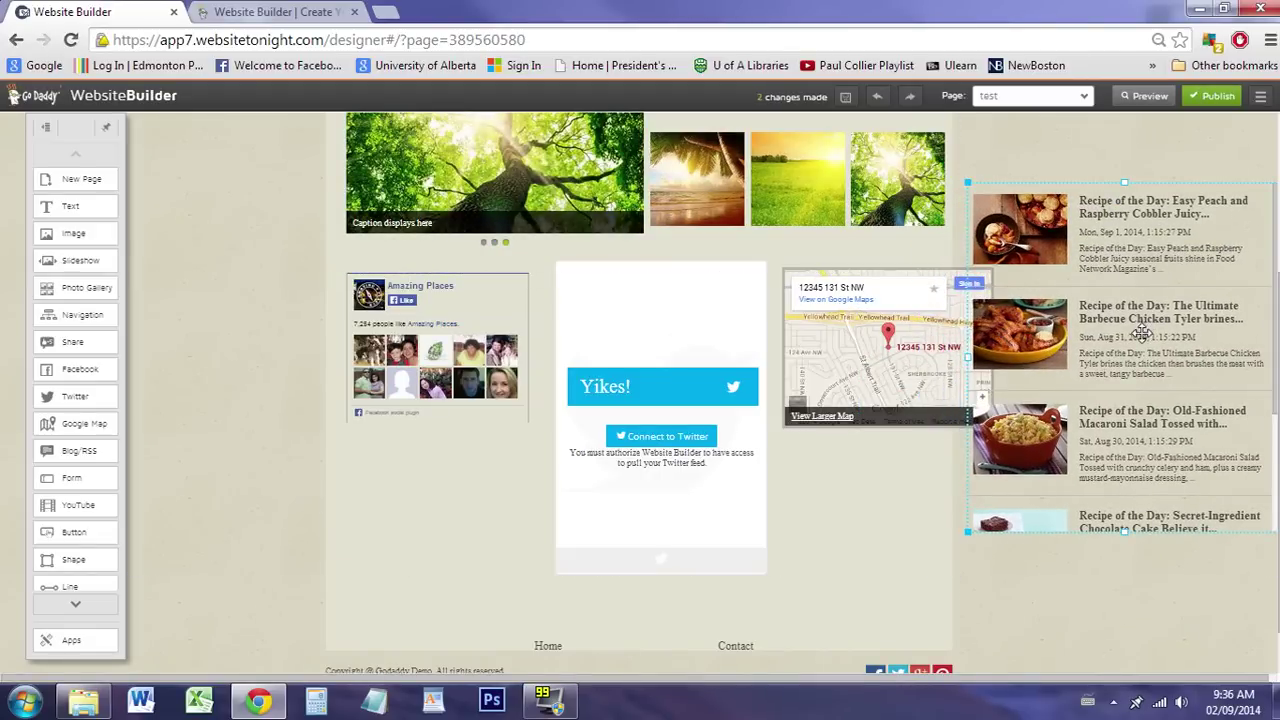
pyautogui.moveTo(1140, 308); pyautogui.dragTo(1115, 306)
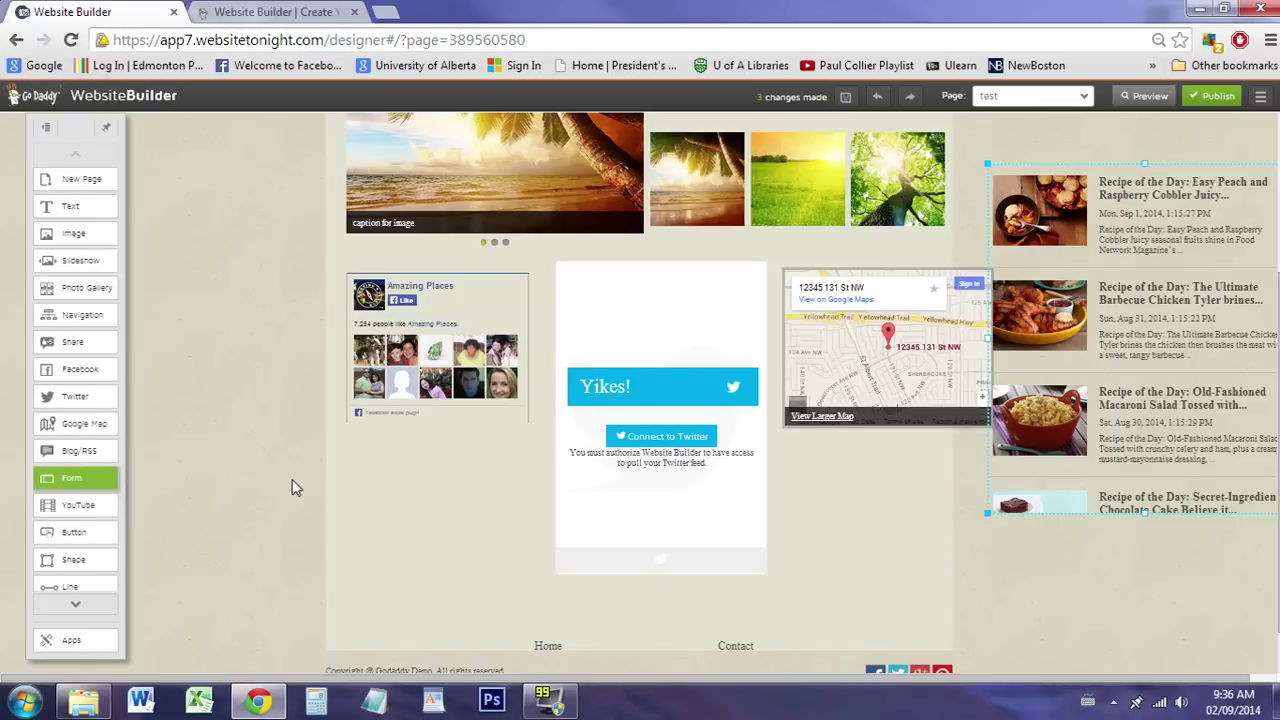
# Open the Contact page and examine the contact form's name, email, subject and message fields.
pyautogui.scroll(1, 560, 470)
pyautogui.scroll(2, 620, 444)
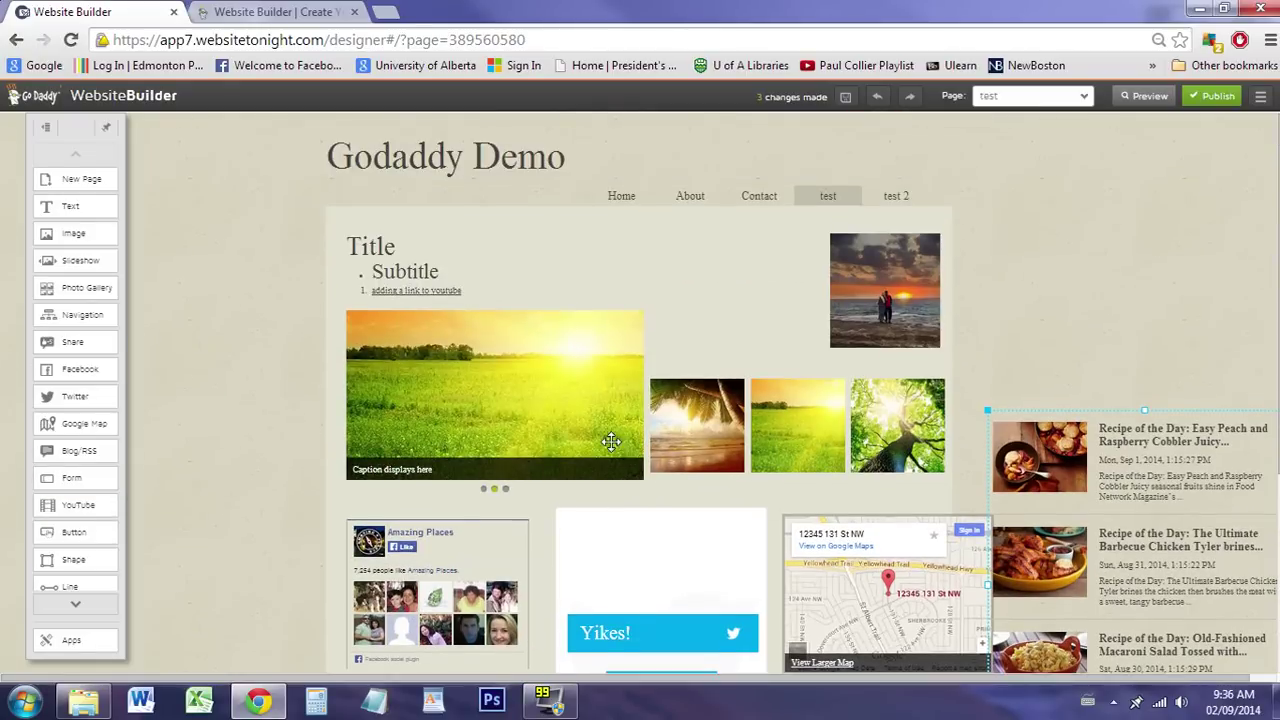
pyautogui.click(771, 206)
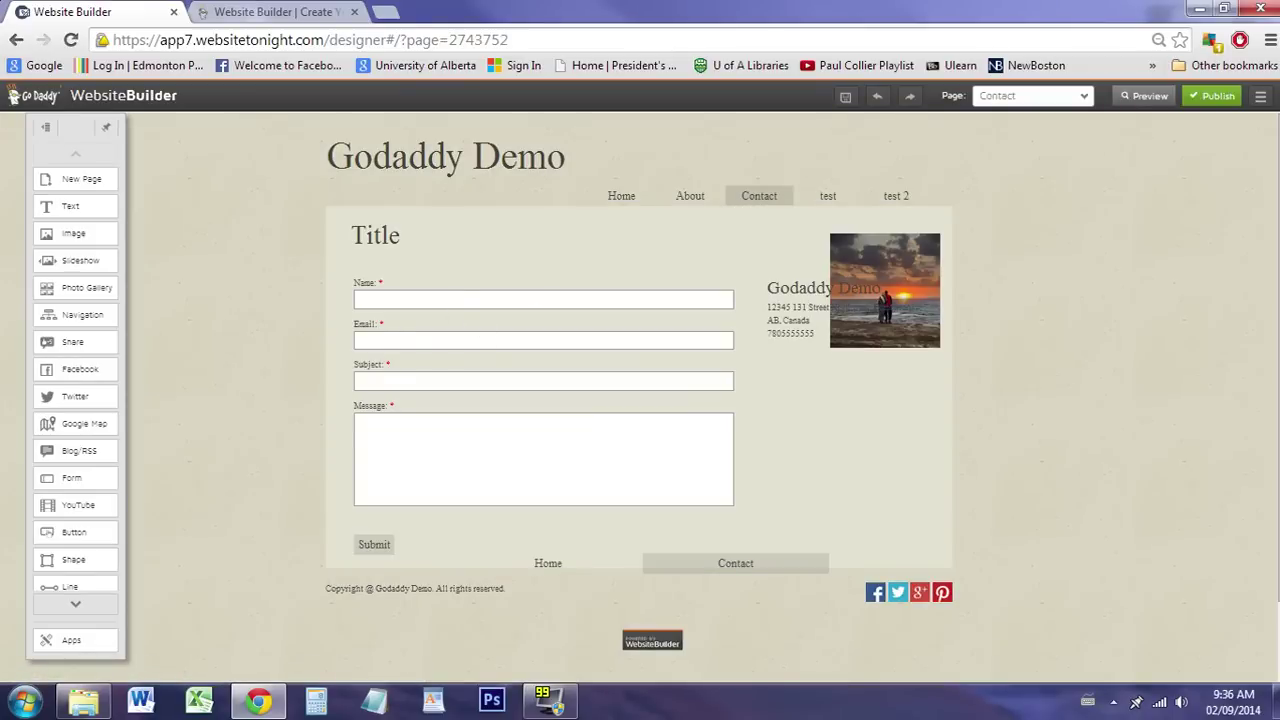
pyautogui.click(453, 300)
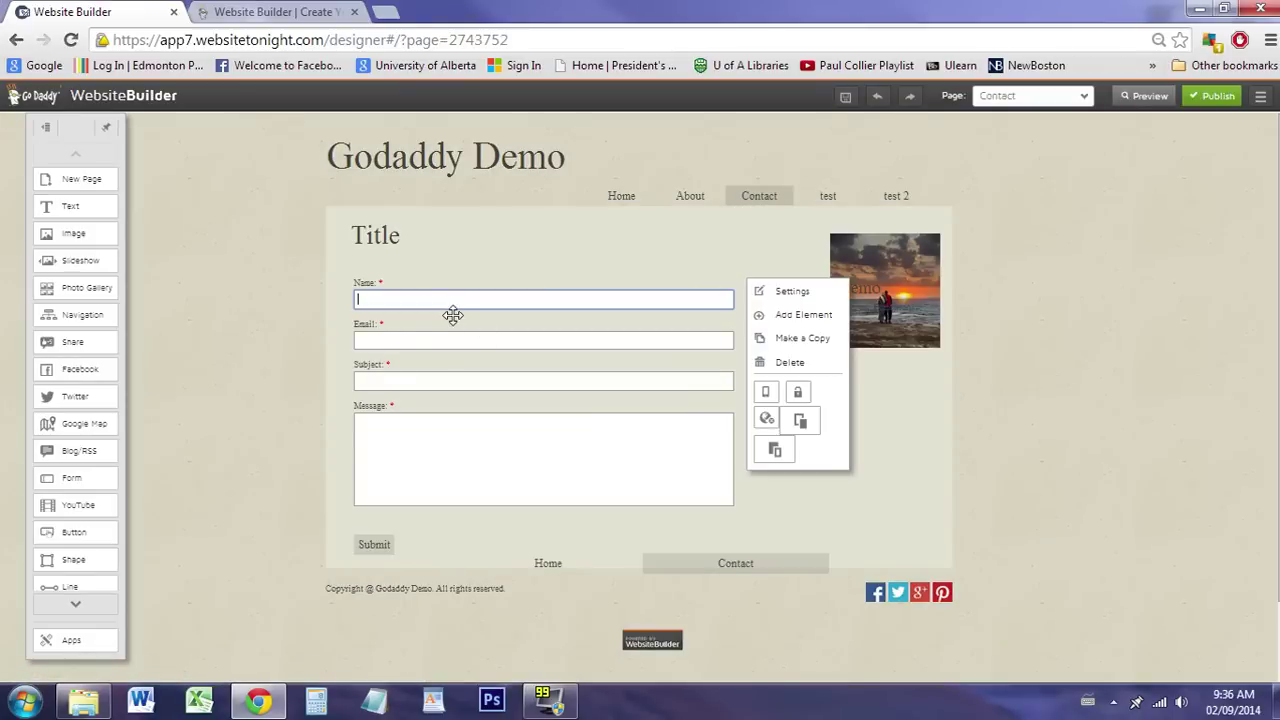
pyautogui.click(453, 340)
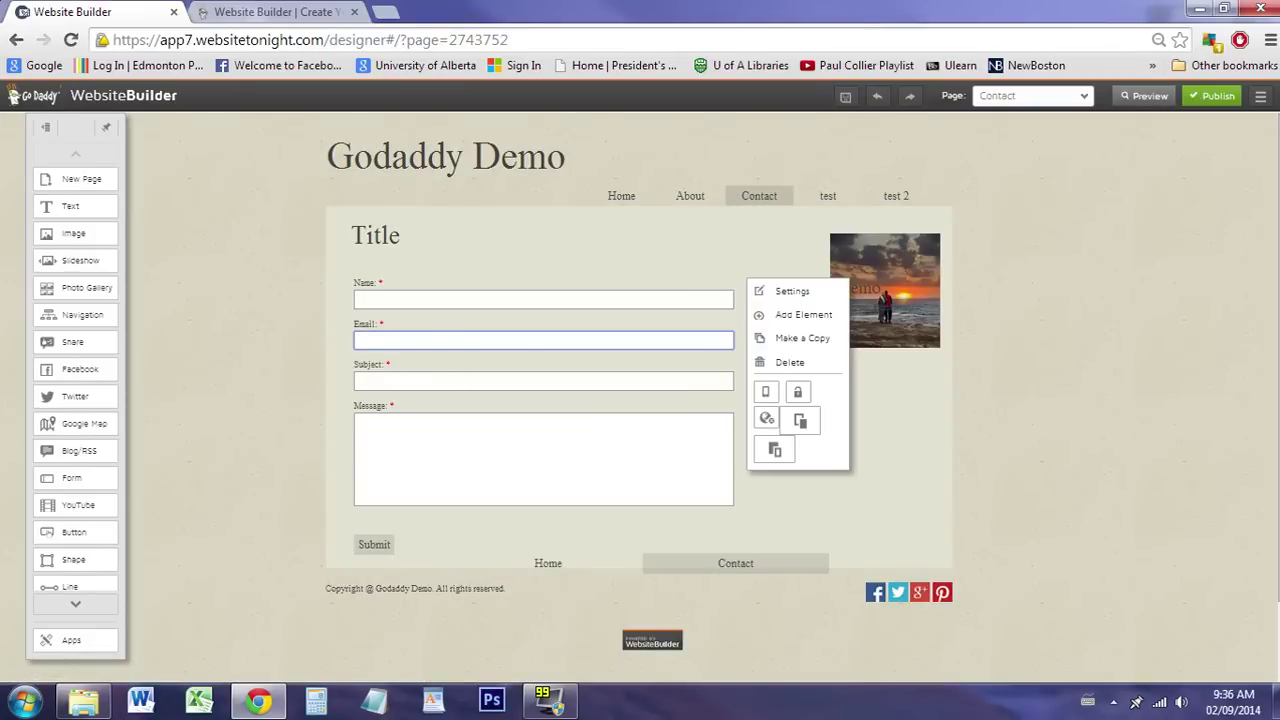
pyautogui.click(453, 380)
pyautogui.click(480, 413)
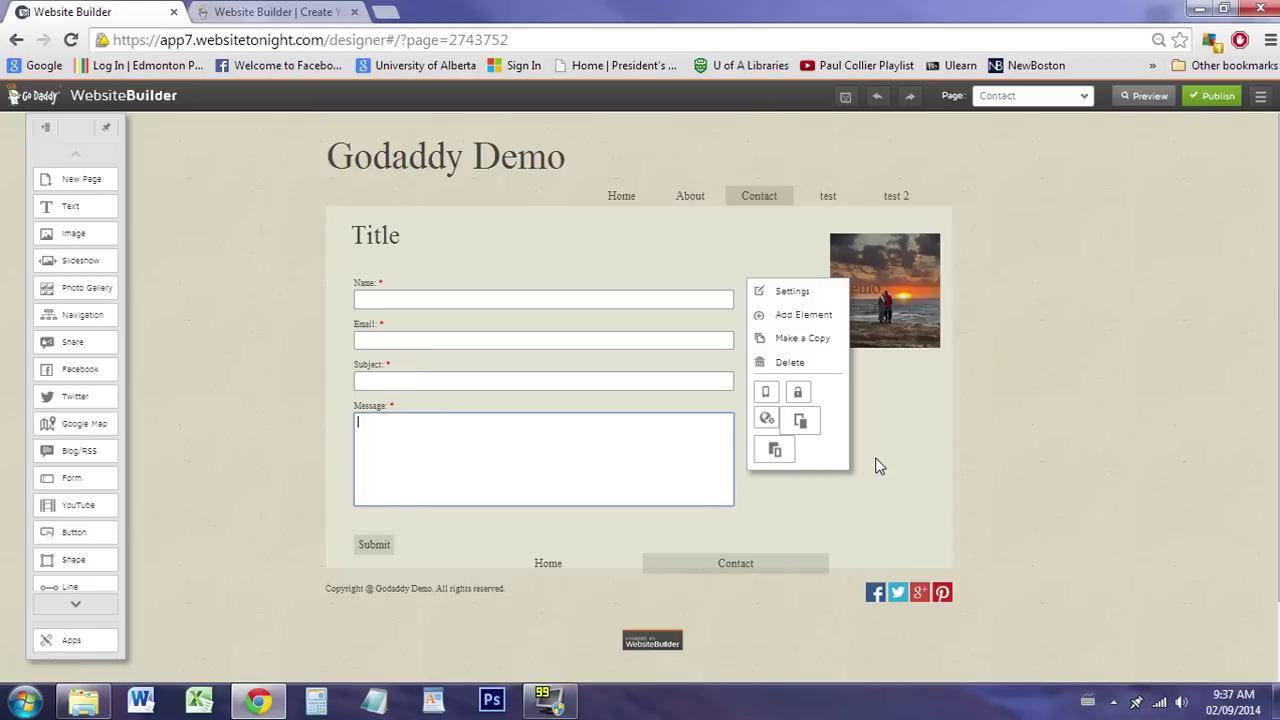
pyautogui.click(913, 440)
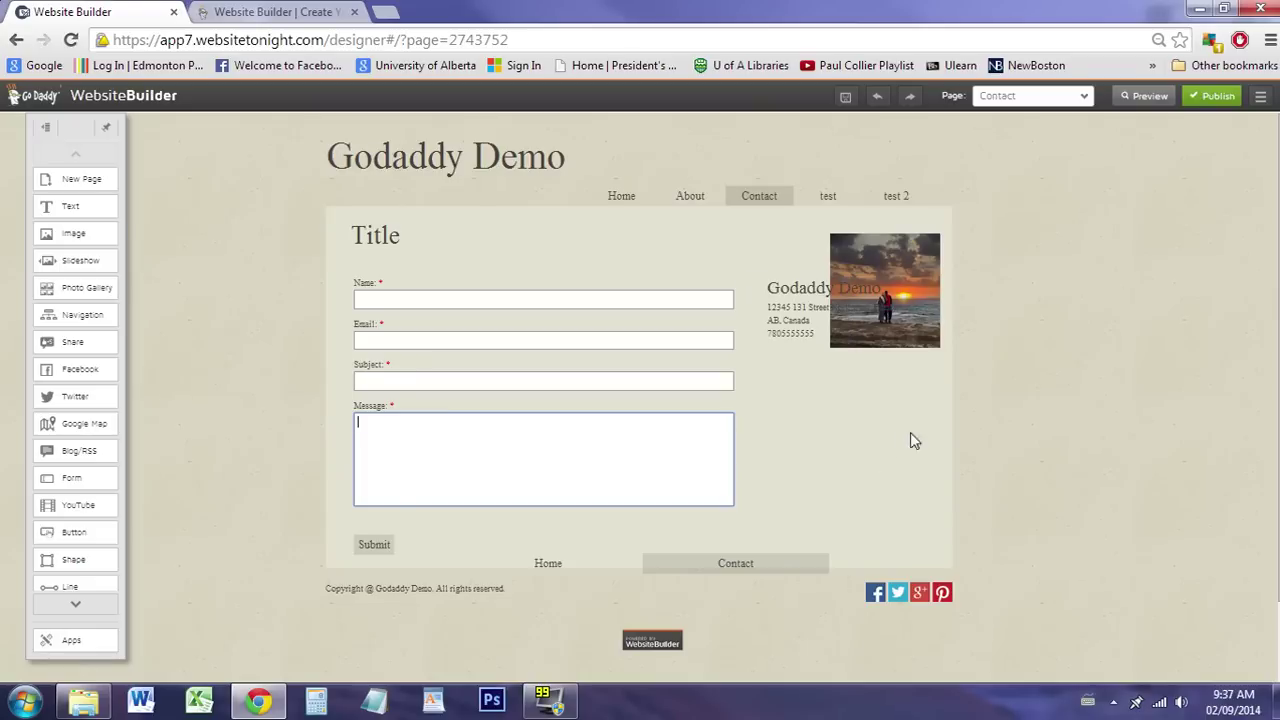
pyautogui.click(98, 510)
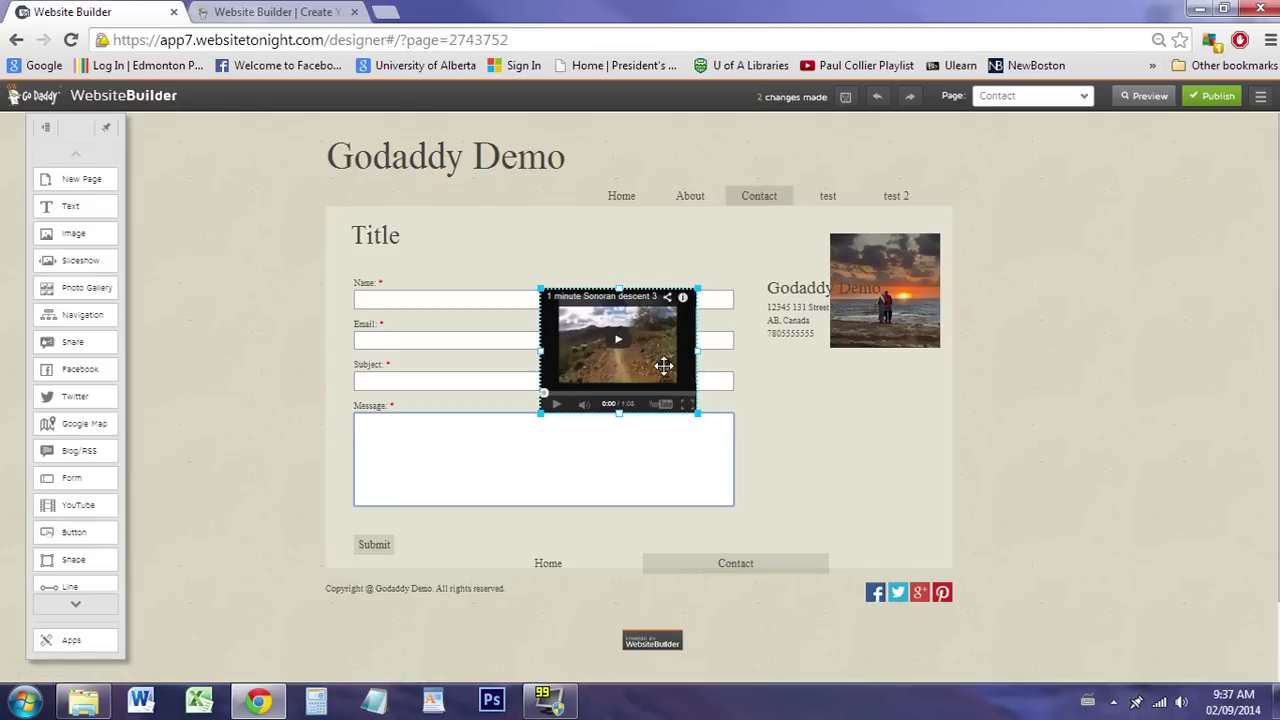
pyautogui.moveTo(652, 366); pyautogui.dragTo(863, 436)
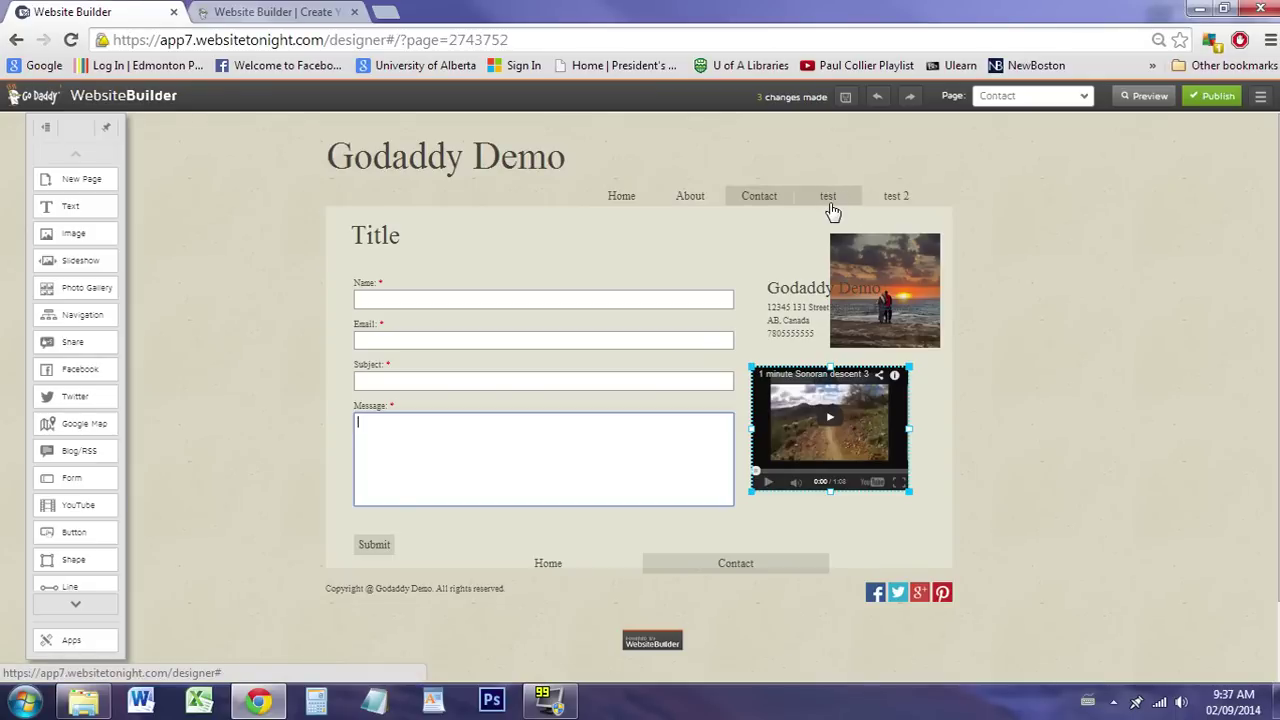
pyautogui.click(865, 411)
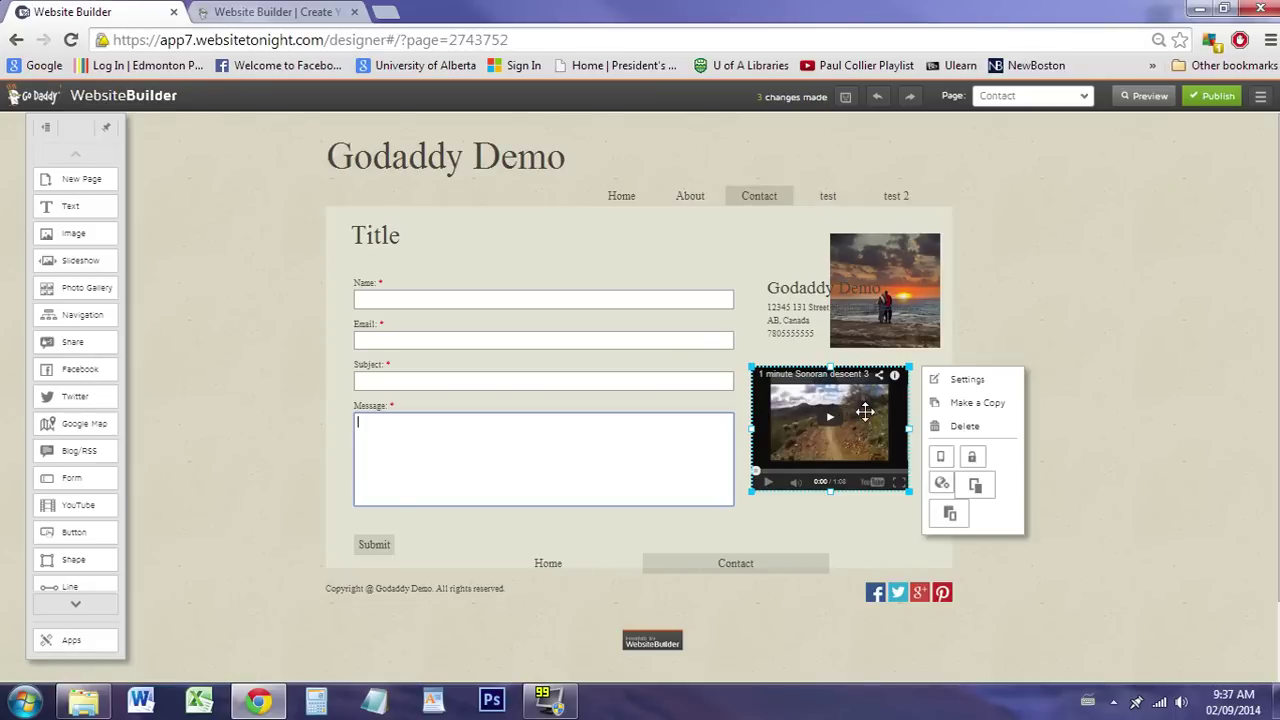
pyautogui.click(960, 426)
# Return to the test page, add a YouTube video, and place it below the Facebook box.
pyautogui.click(832, 200)
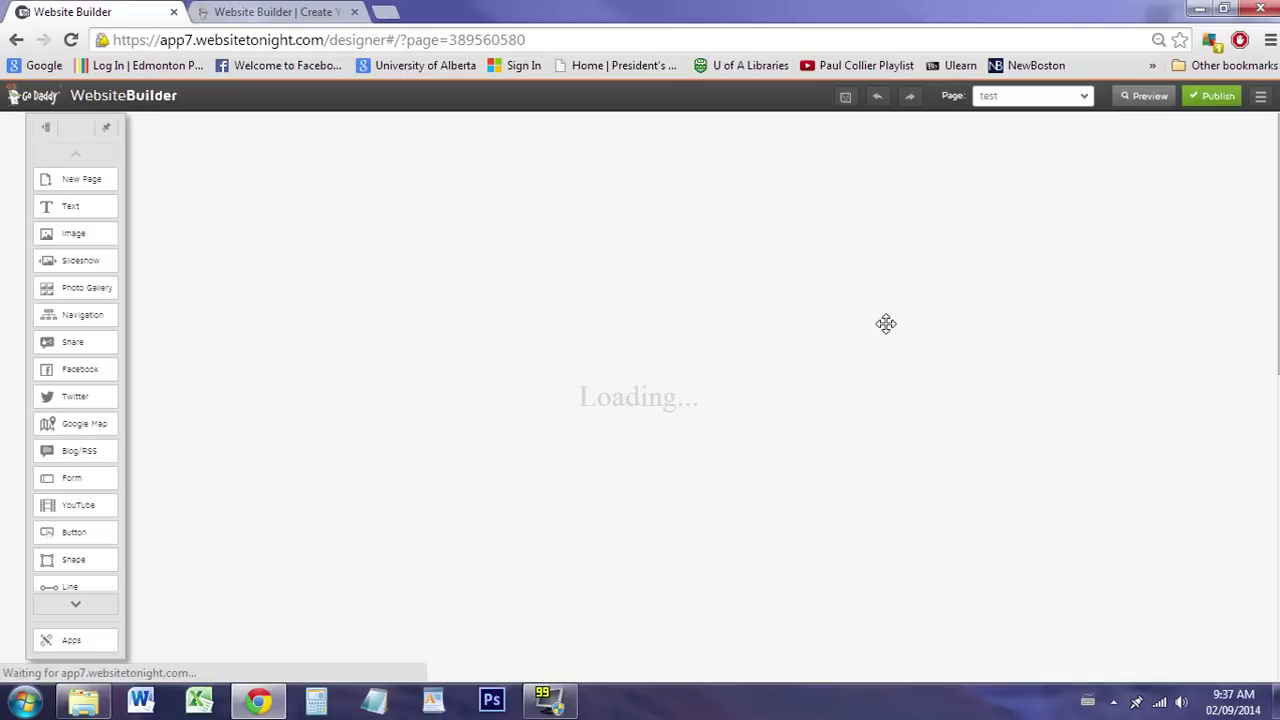
pyautogui.scroll(-5, 886, 323)
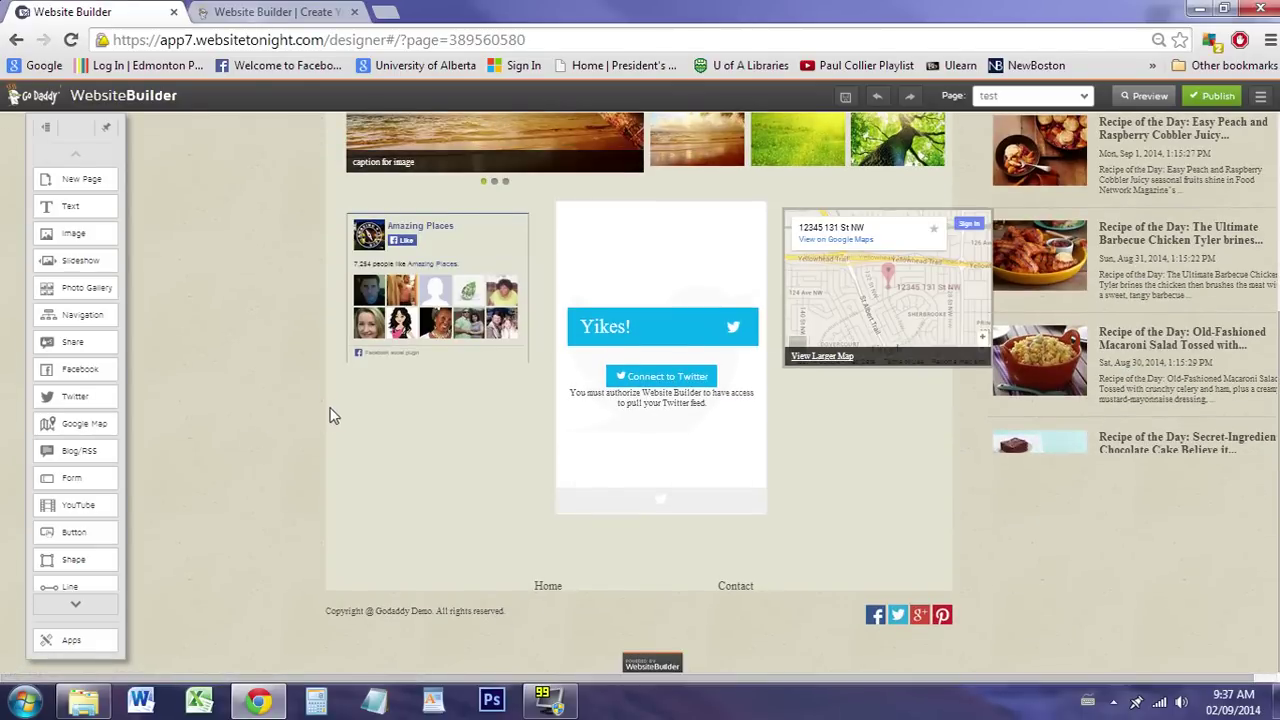
pyautogui.click(78, 505)
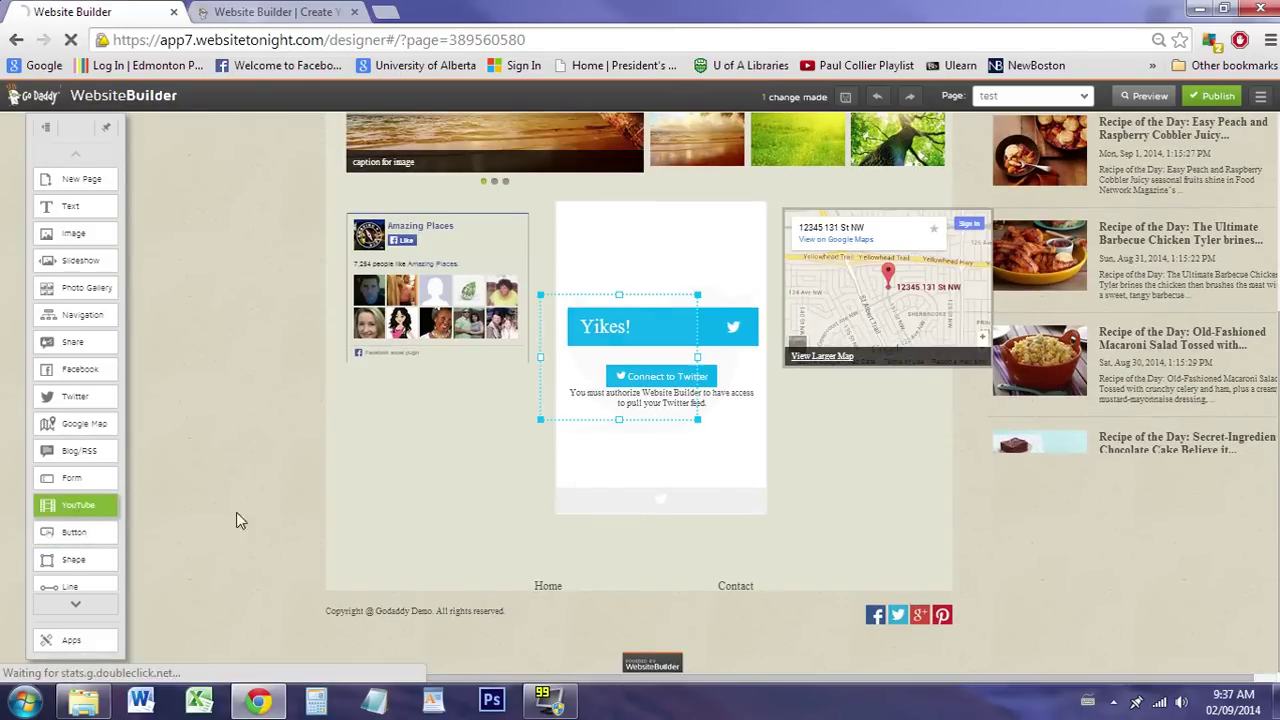
pyautogui.moveTo(609, 325); pyautogui.dragTo(418, 472)
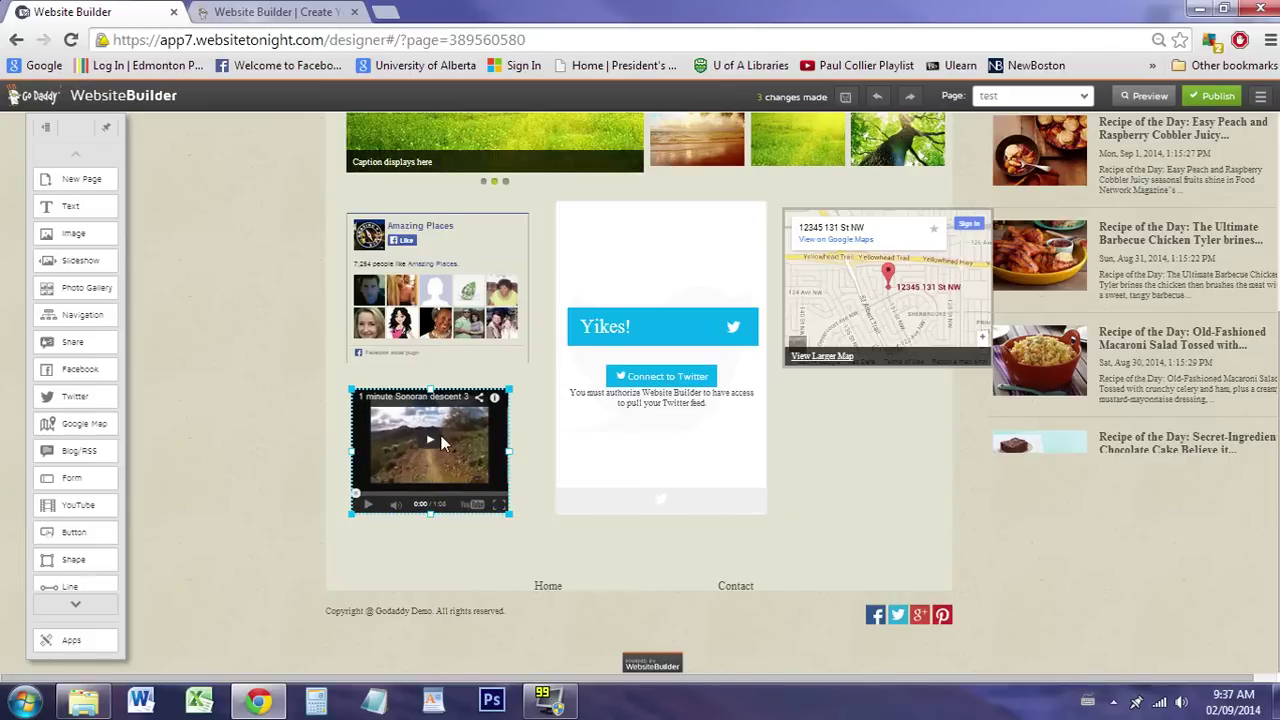
# Look through the YouTube video's URL and style settings, and save them with the dark theme and the title bar shown.
pyautogui.click(440, 435)
pyautogui.click(563, 408)
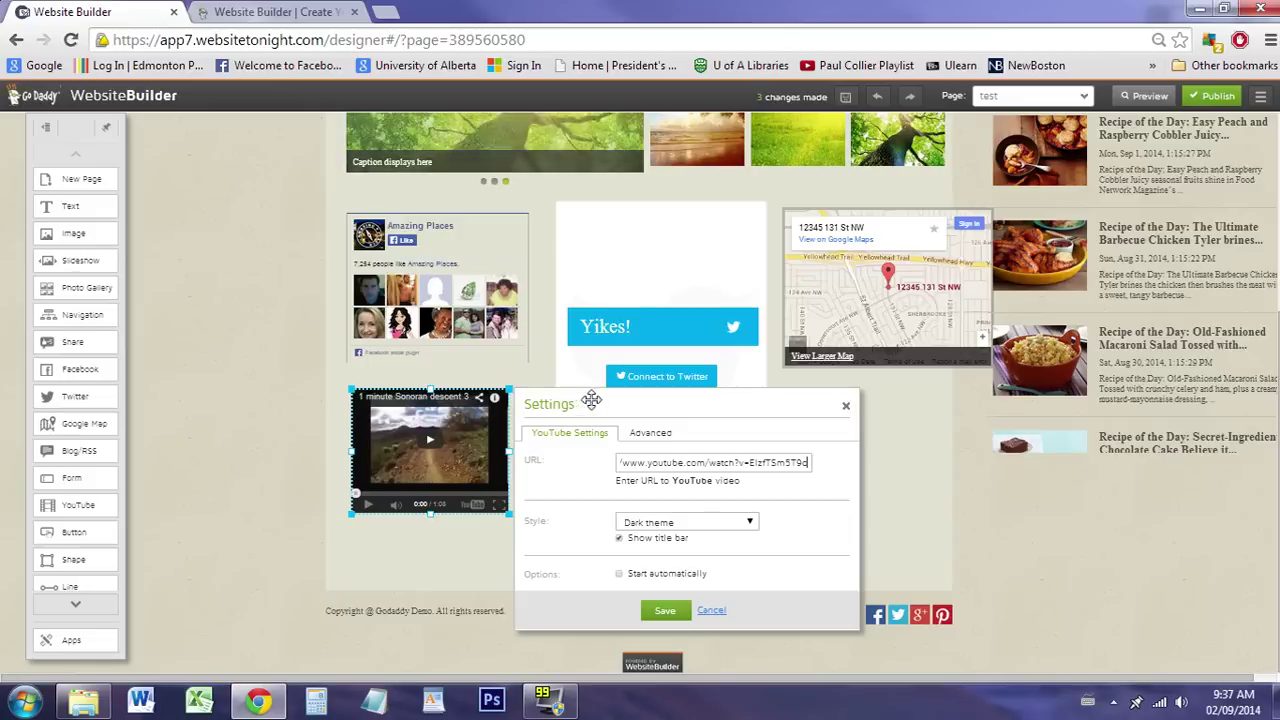
pyautogui.moveTo(785, 462); pyautogui.dragTo(808, 463)
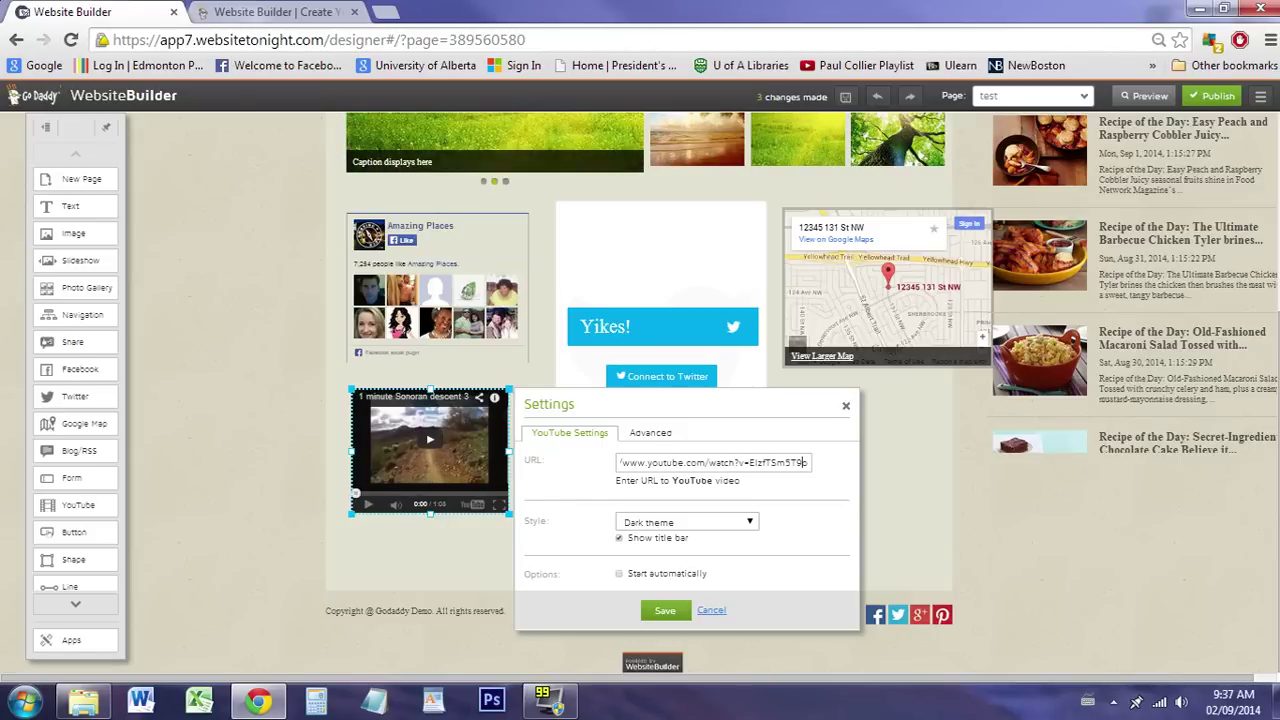
pyautogui.click(731, 527)
pyautogui.click(725, 545)
pyautogui.click(666, 613)
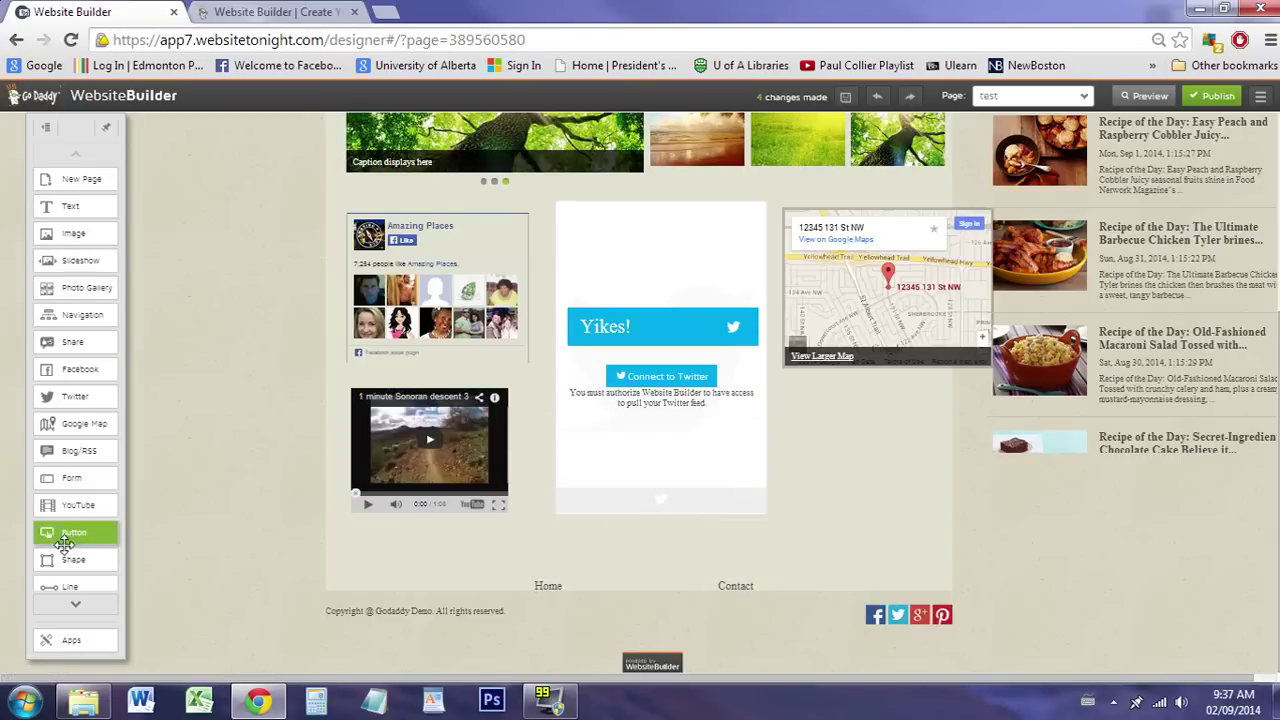
# Add a button with a horizontal line under it below the Google map, and open the button's settings.
pyautogui.scroll(-1, 77, 531)
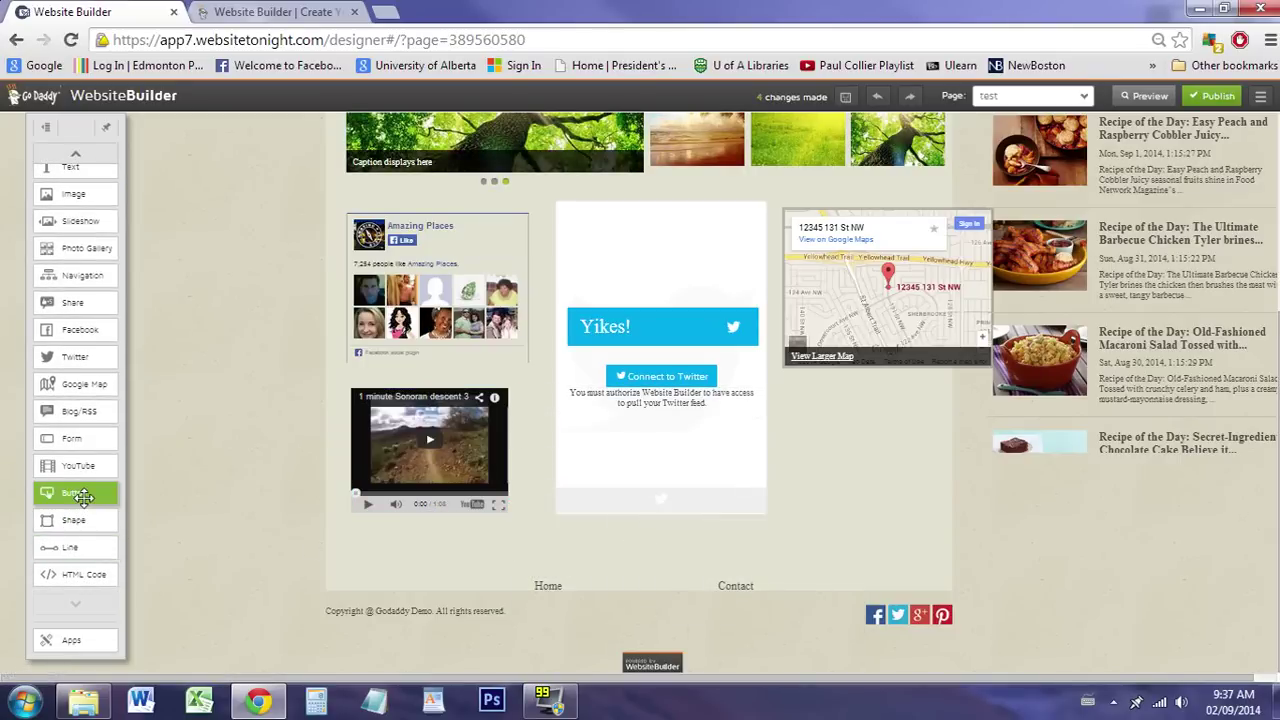
pyautogui.moveTo(82, 495); pyautogui.dragTo(848, 457)
pyautogui.moveTo(70, 547); pyautogui.dragTo(841, 500)
pyautogui.click(837, 455)
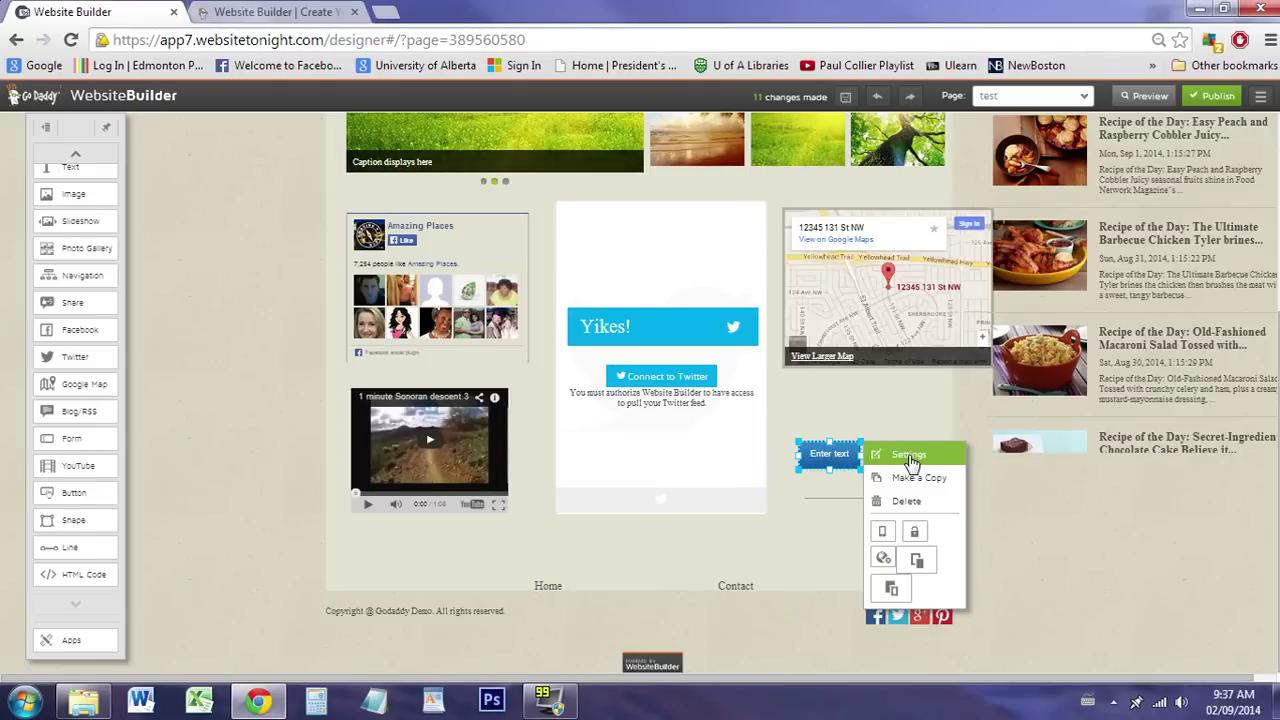
pyautogui.click(909, 456)
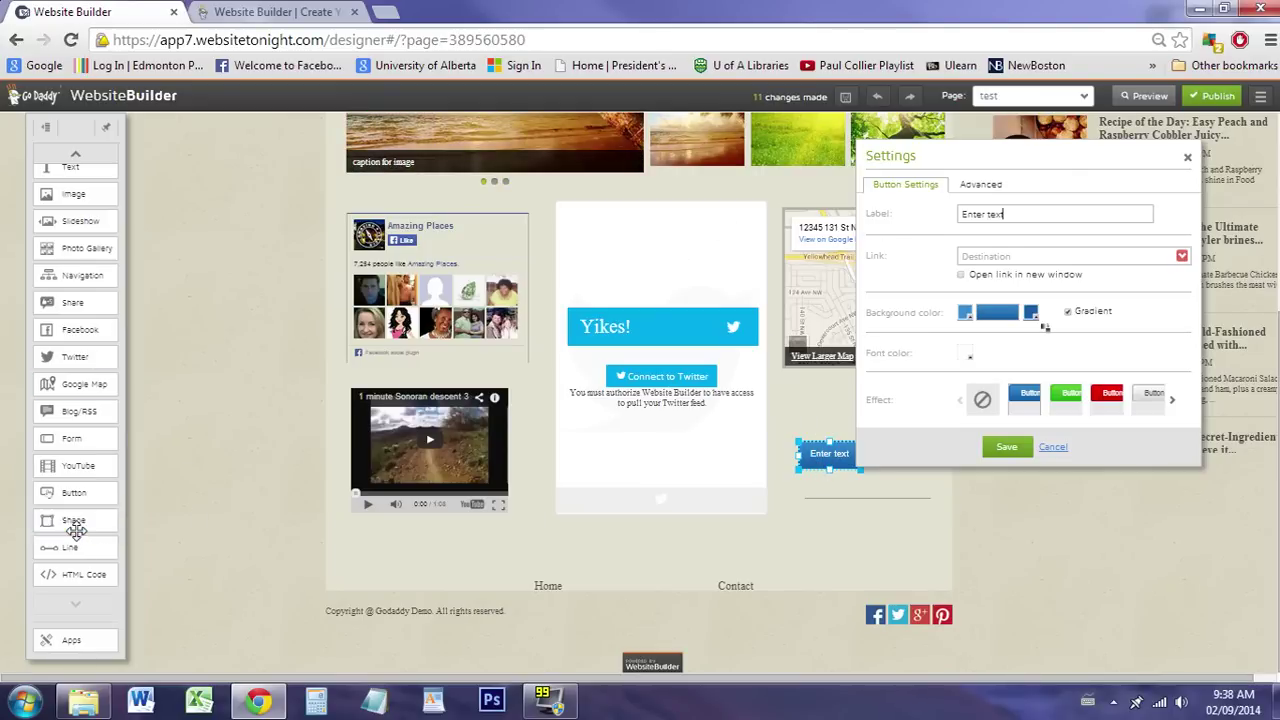
# Add a shape and an overlapping text block below the horizontal line.
pyautogui.moveTo(77, 521); pyautogui.dragTo(851, 537)
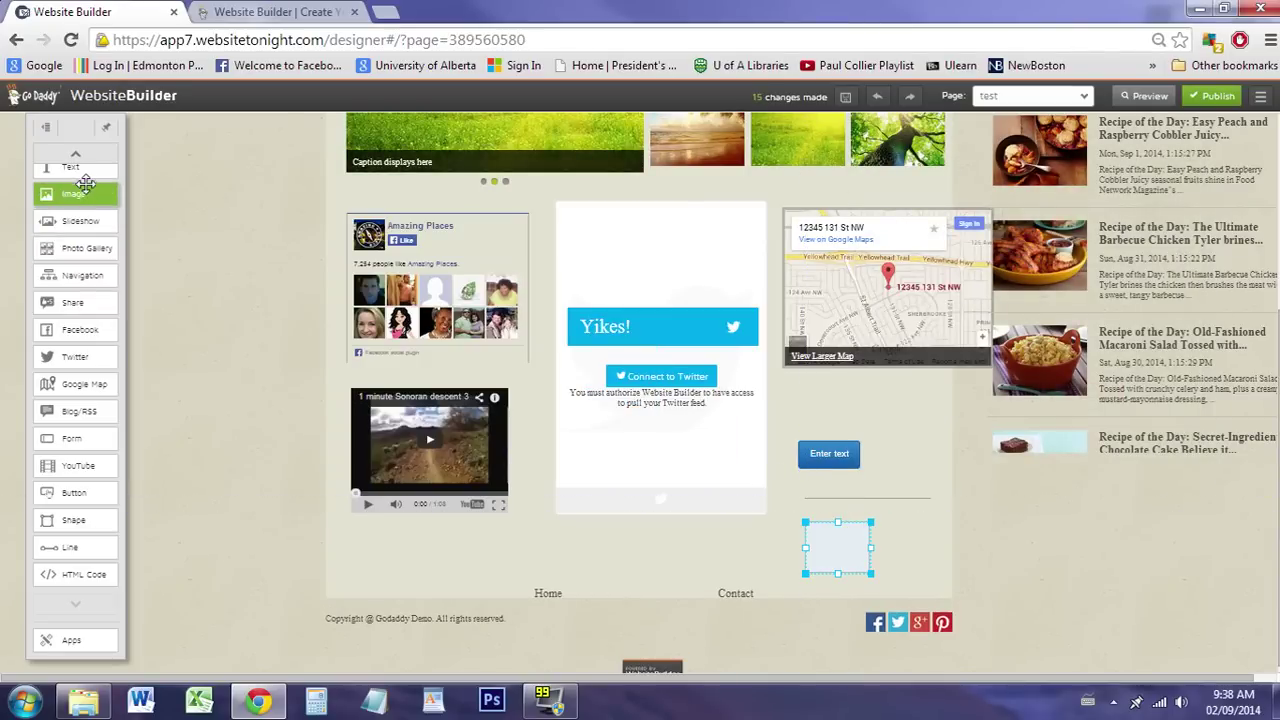
pyautogui.moveTo(86, 177); pyautogui.dragTo(820, 580)
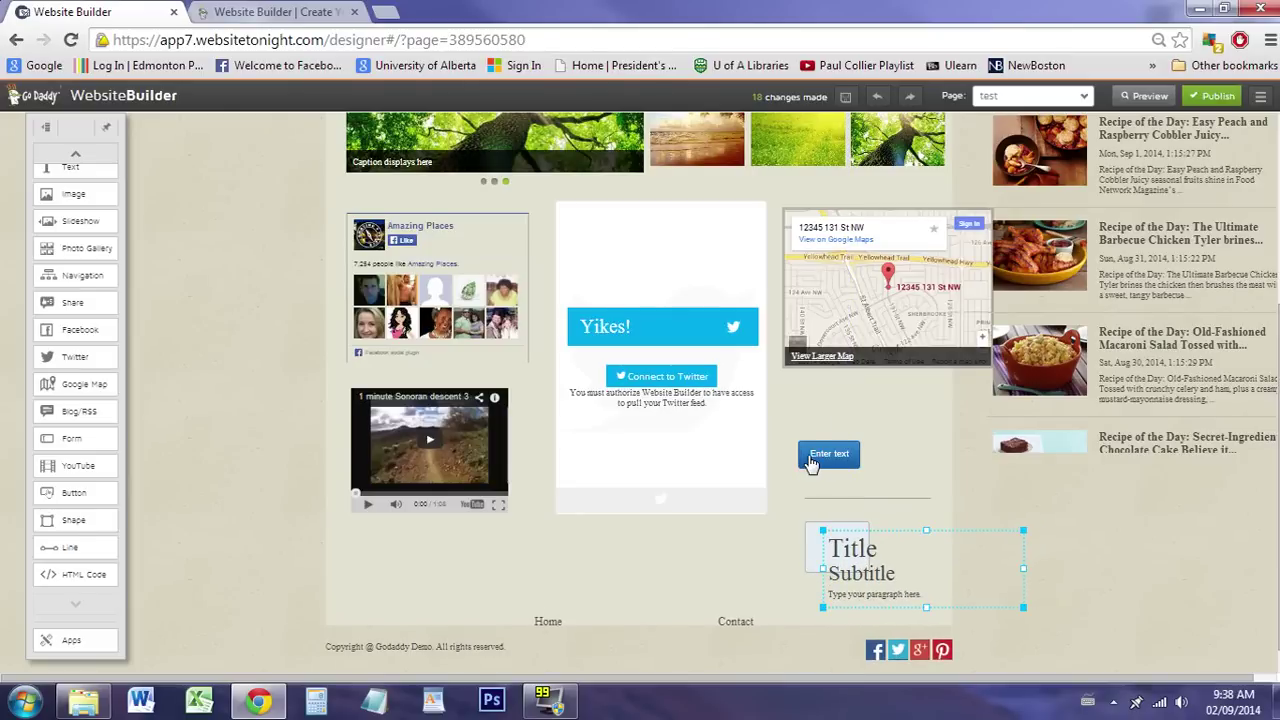
# Review the button's label, link, background colour and effect settings, and save them.
pyautogui.click(811, 462)
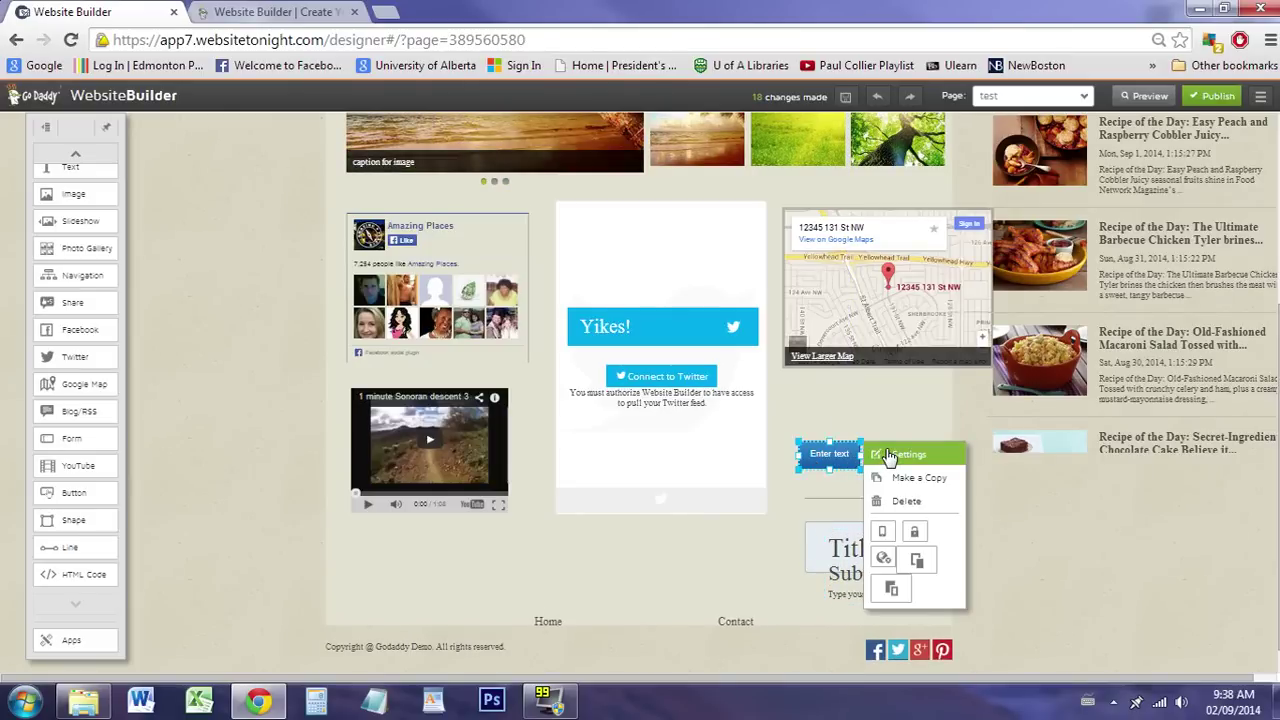
pyautogui.click(889, 456)
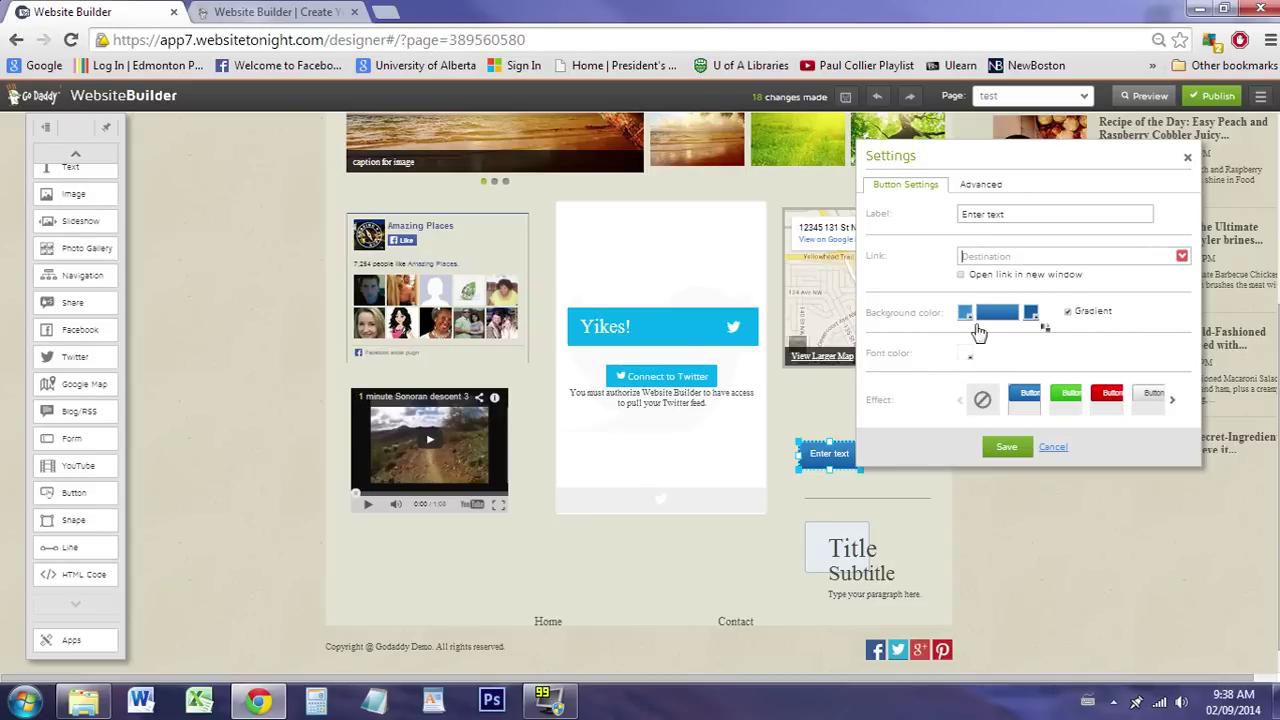
pyautogui.click(1012, 448)
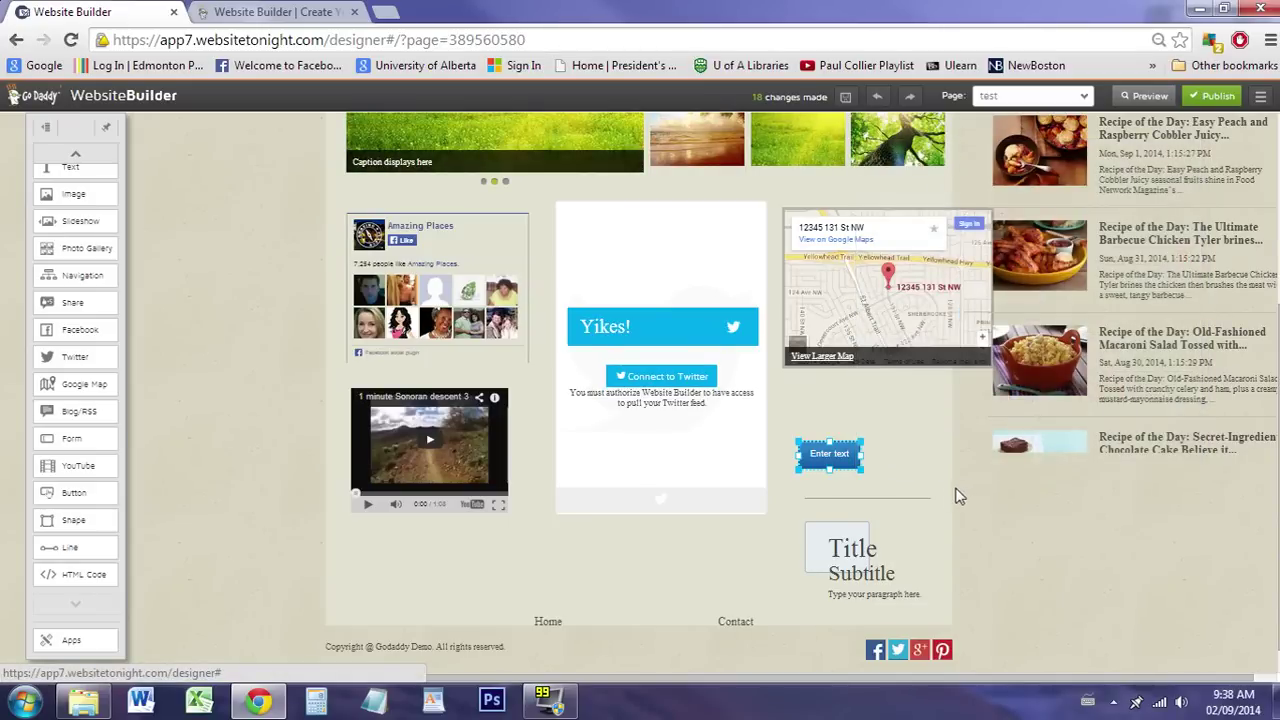
pyautogui.scroll(3, 950, 493)
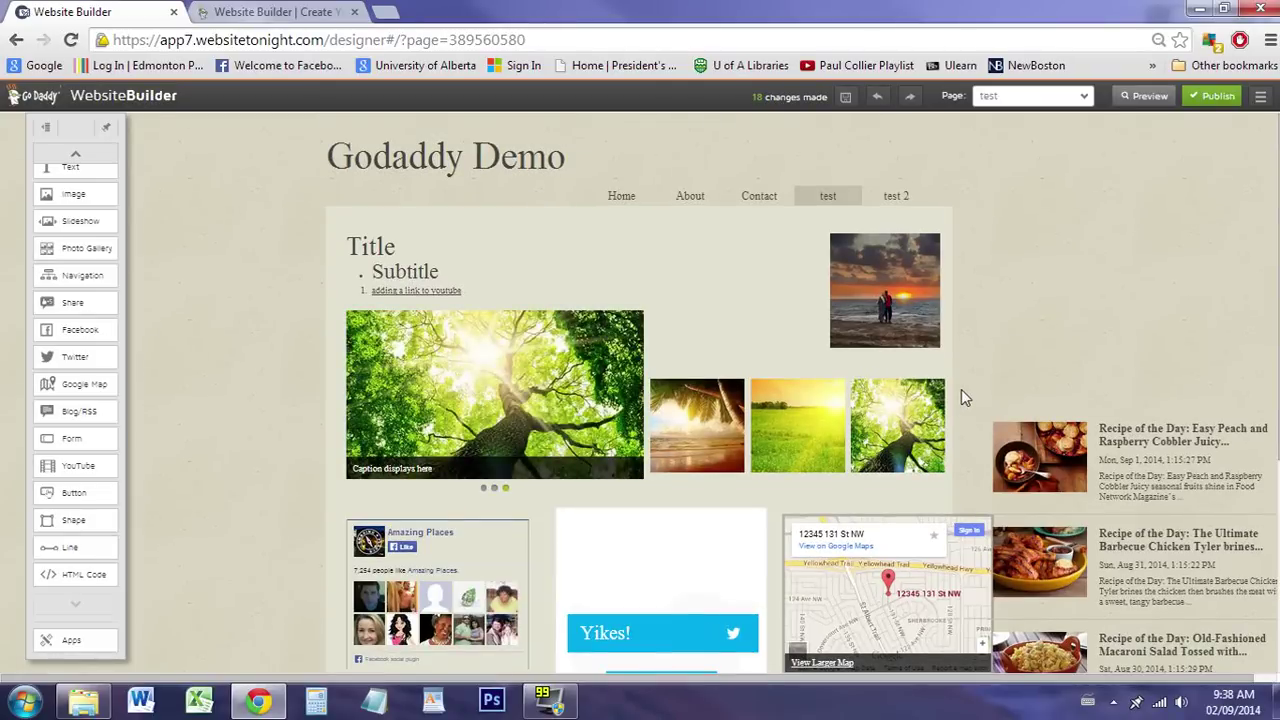
pyautogui.scroll(-3, 961, 391)
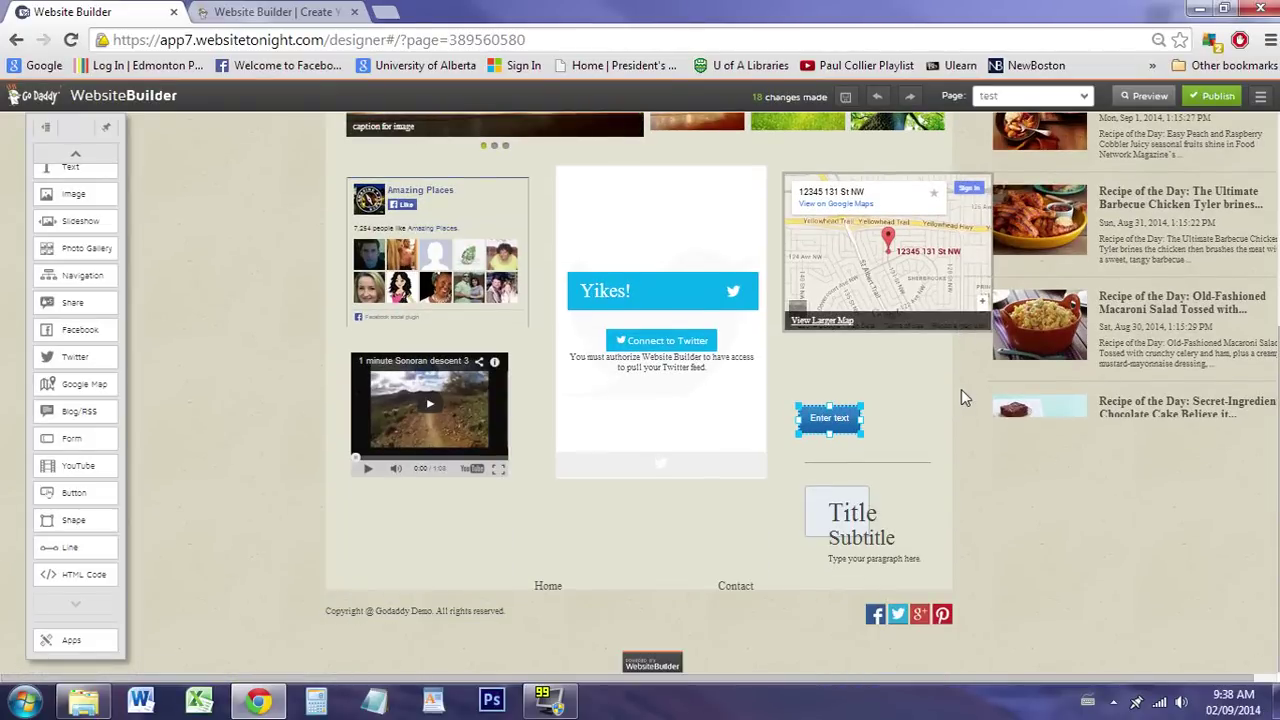
pyautogui.scroll(3, 961, 390)
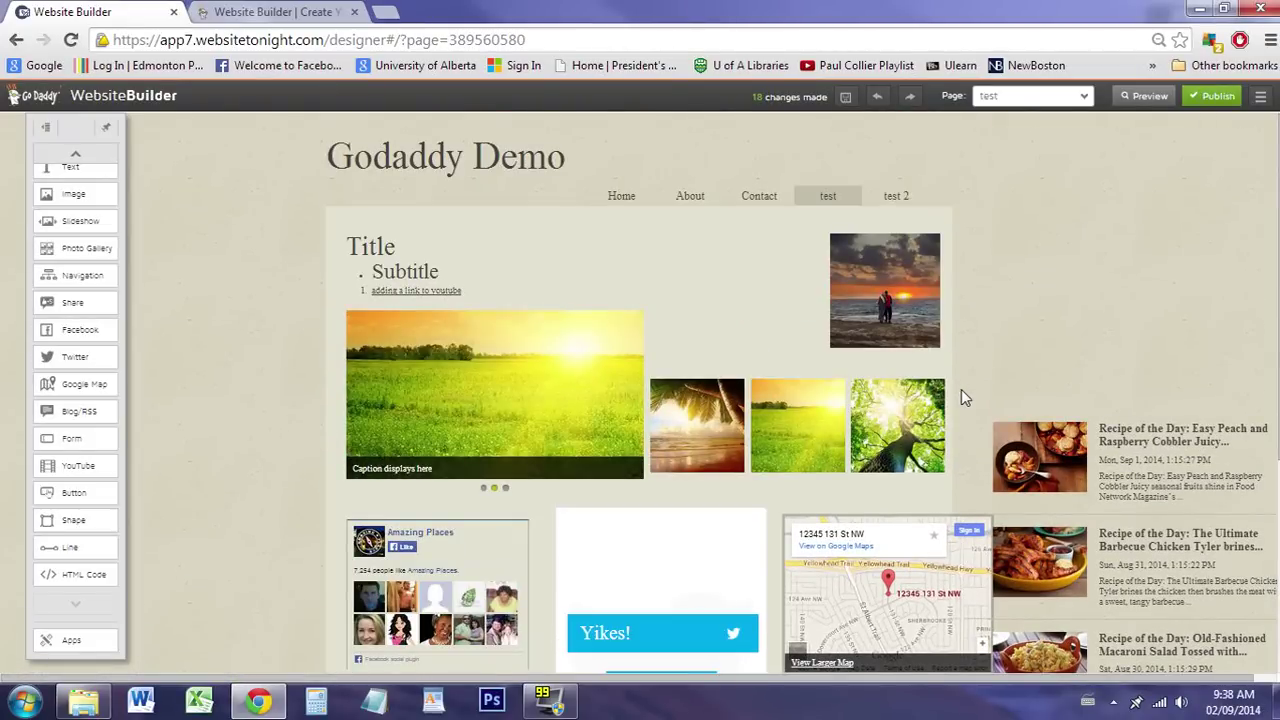
pyautogui.scroll(-3, 961, 398)
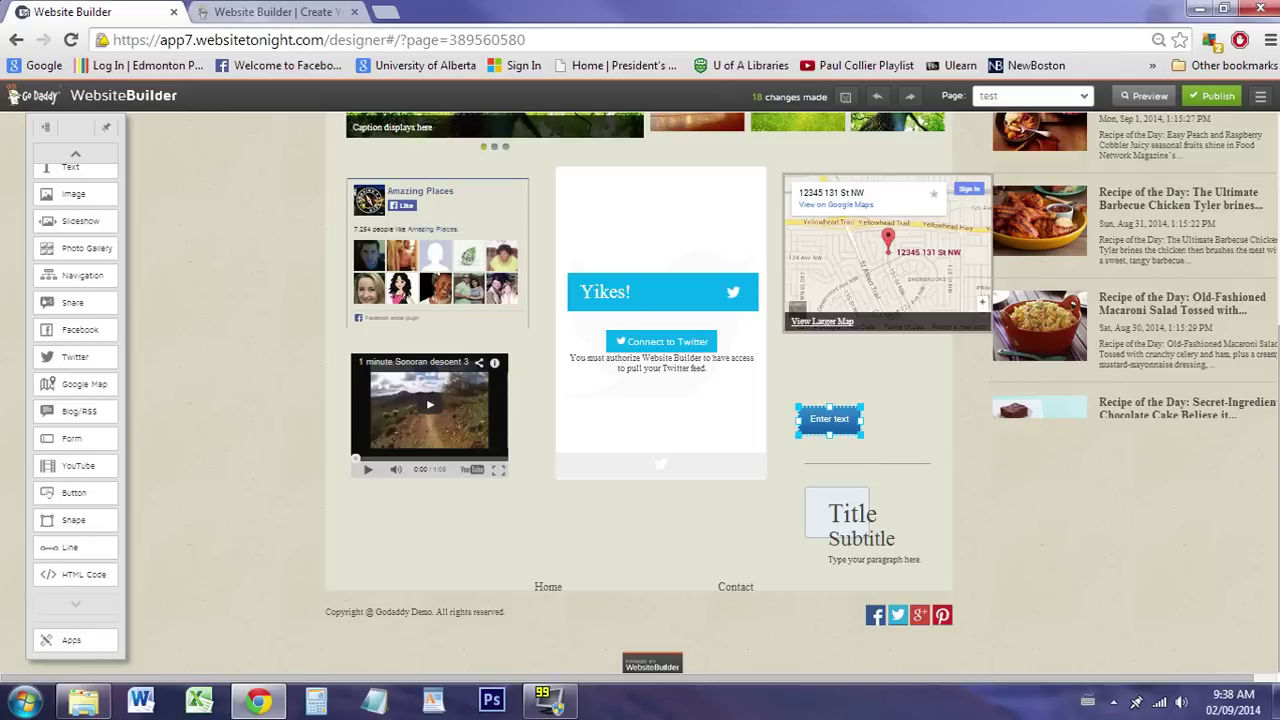
# Switch to Microsoft Word and open the recent document "Plan for getting course syllabuses".
pyautogui.click(880, 515)
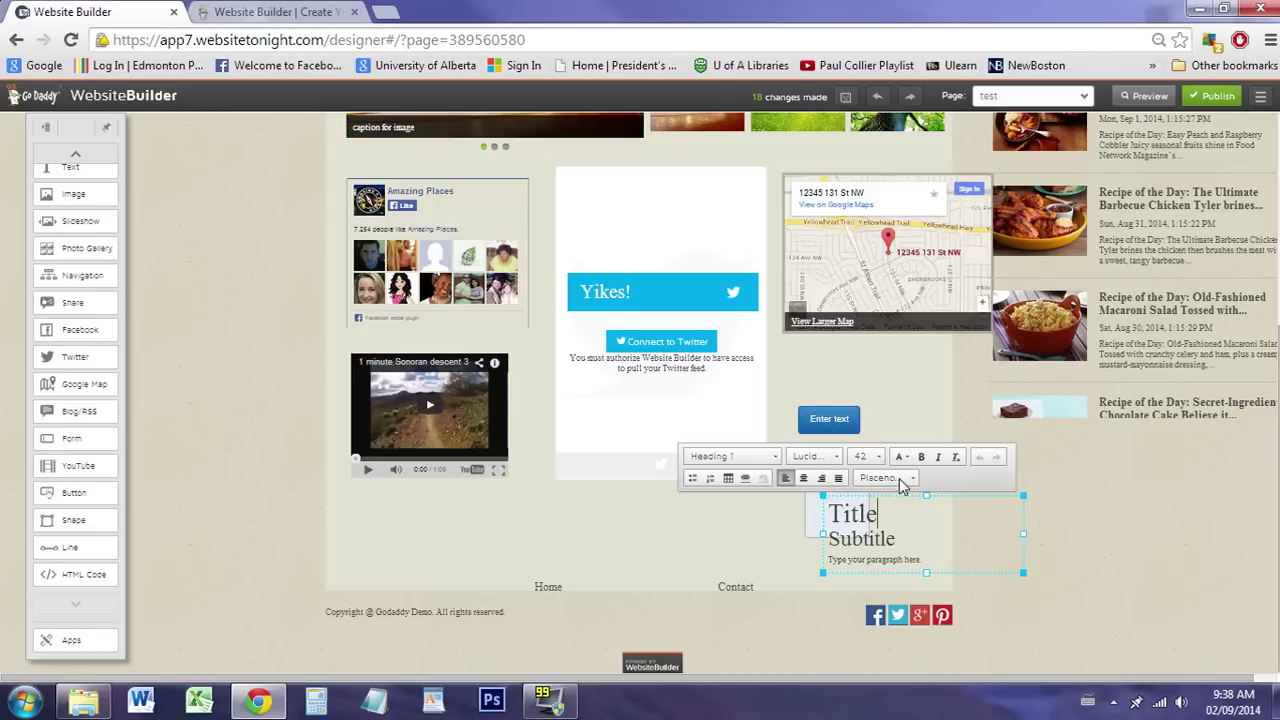
pyautogui.click(143, 700)
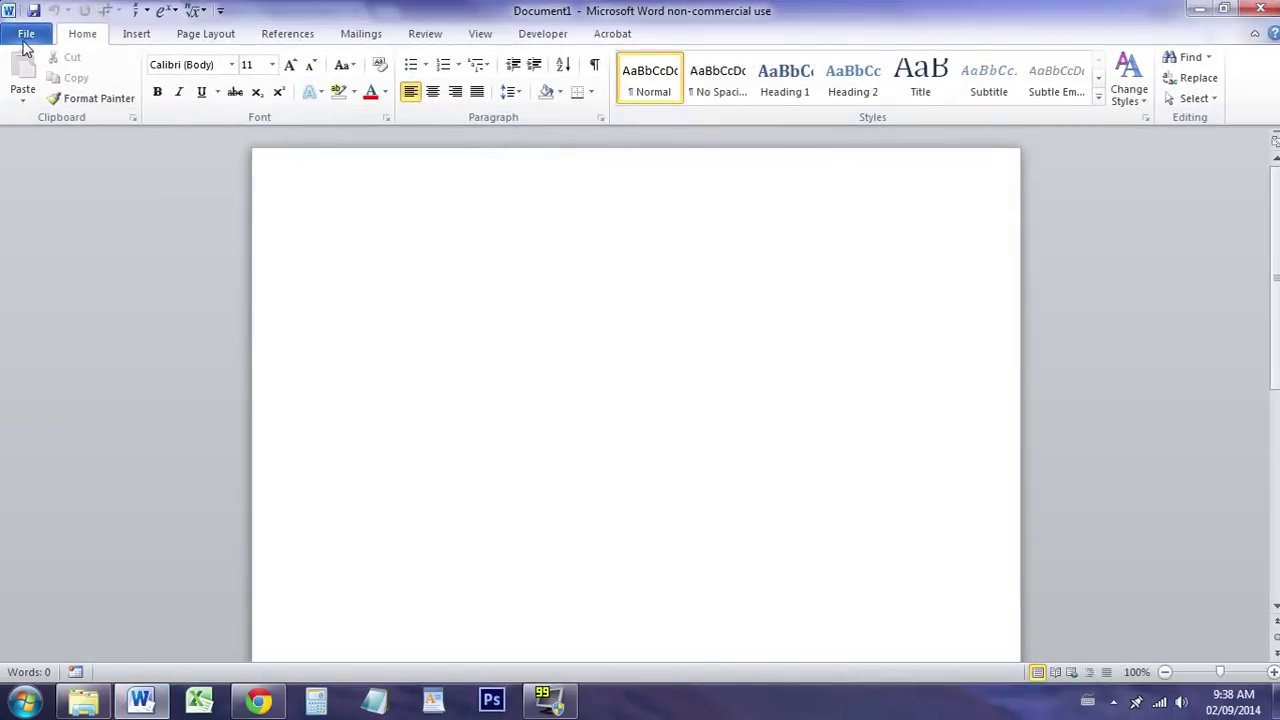
pyautogui.click(26, 35)
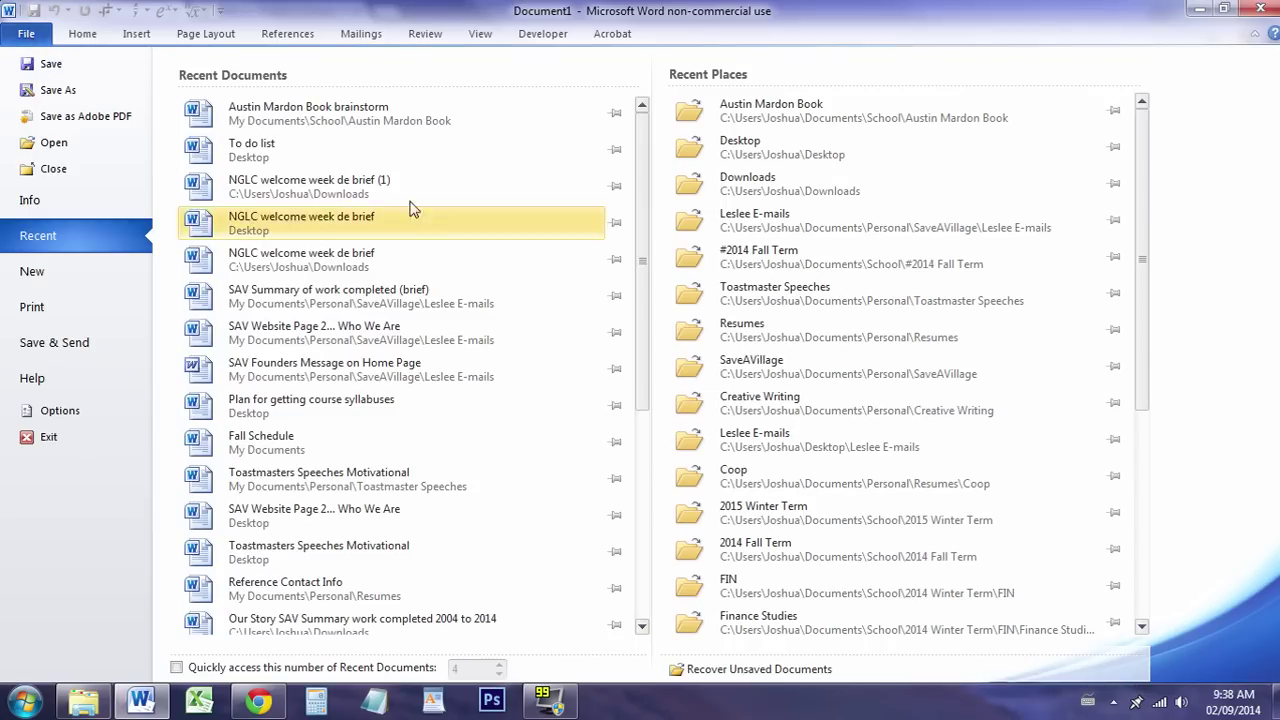
pyautogui.click(312, 163)
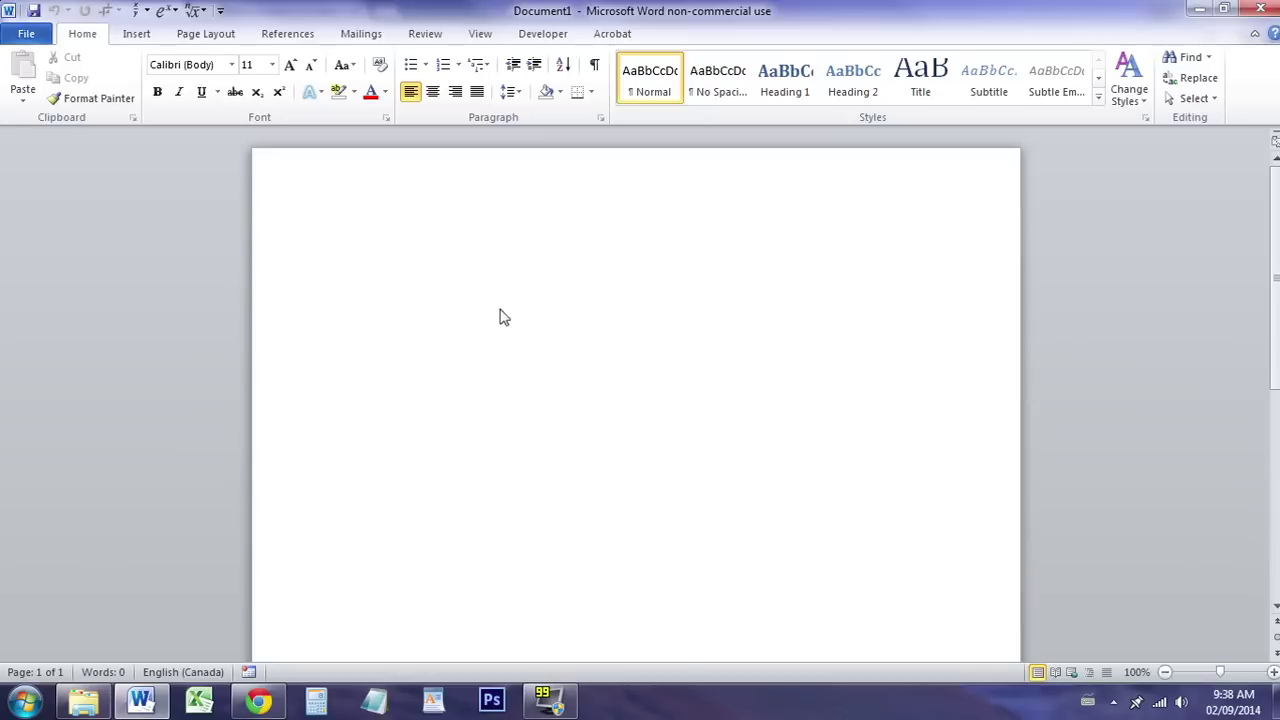
pyautogui.click(628, 406)
pyautogui.click(30, 36)
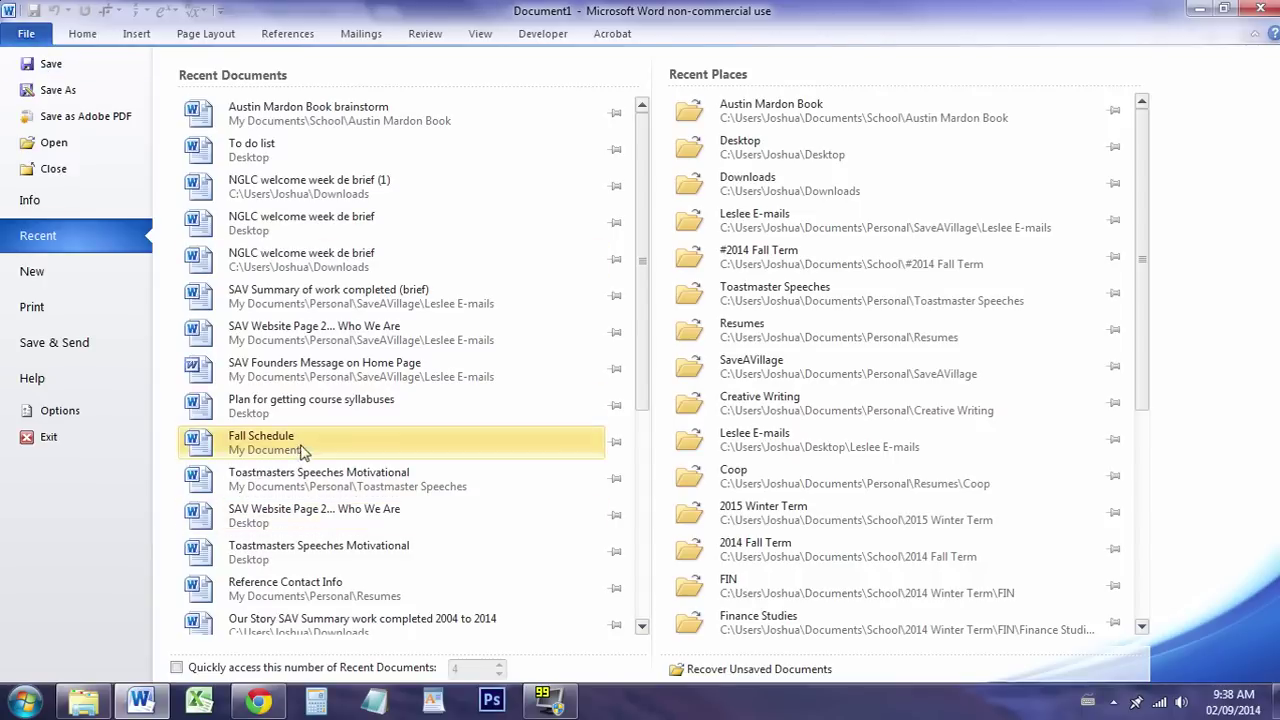
pyautogui.scroll(-1, 352, 596)
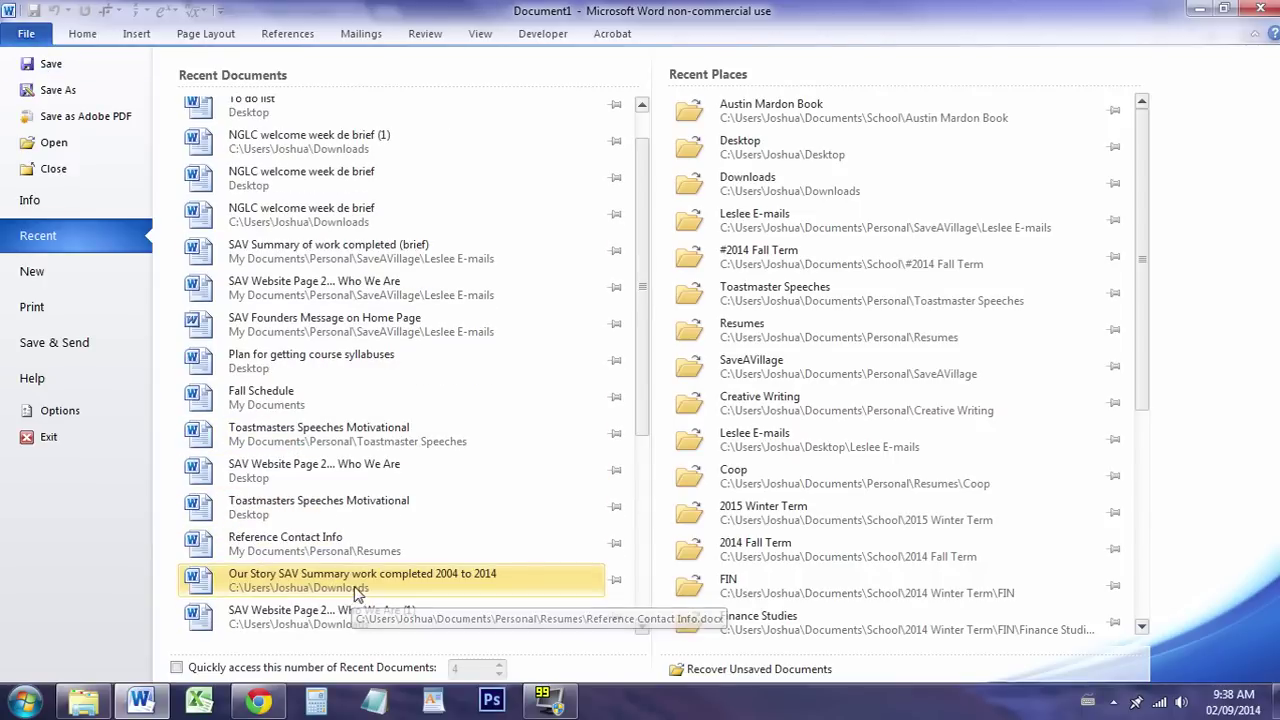
pyautogui.click(318, 366)
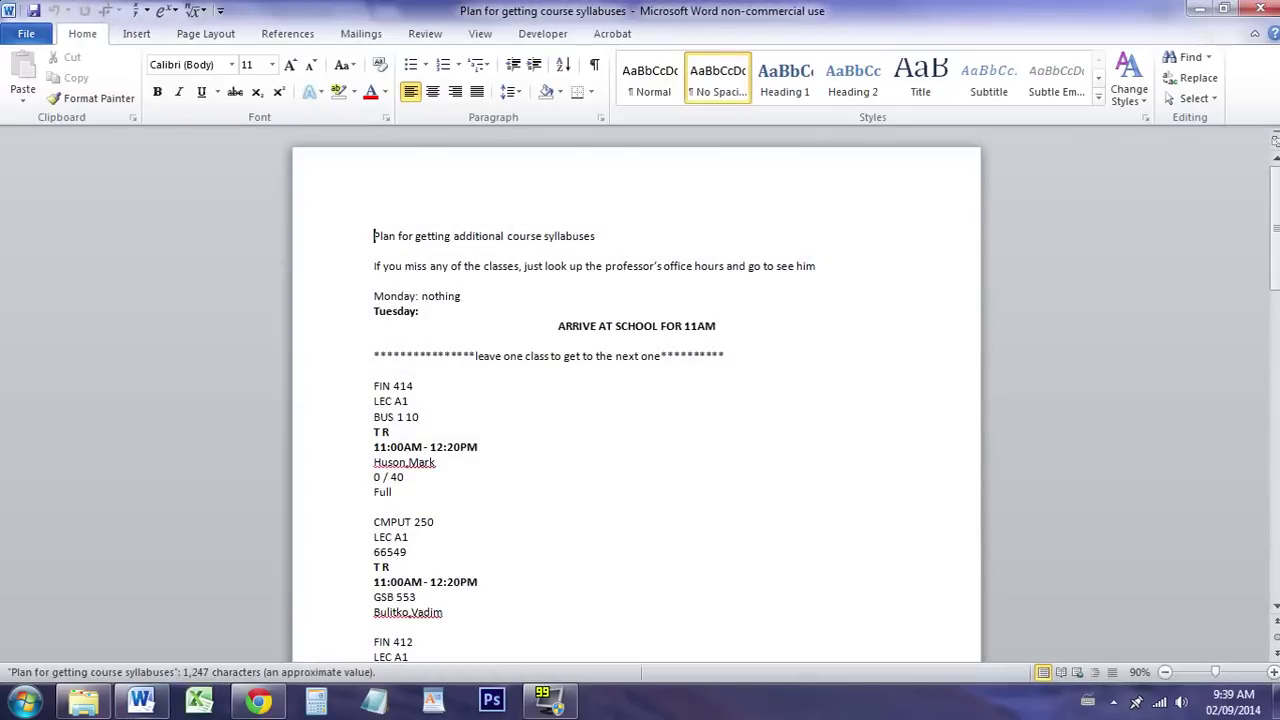
# Copy the block of course listings from the document and paste it over the placeholder content of the website's text block.
pyautogui.scroll(-6, 636, 400)
pyautogui.moveTo(408, 516); pyautogui.dragTo(374, 171)
pyautogui.hotkey('ctrl', 'c')
pyautogui.click(1200, 9)
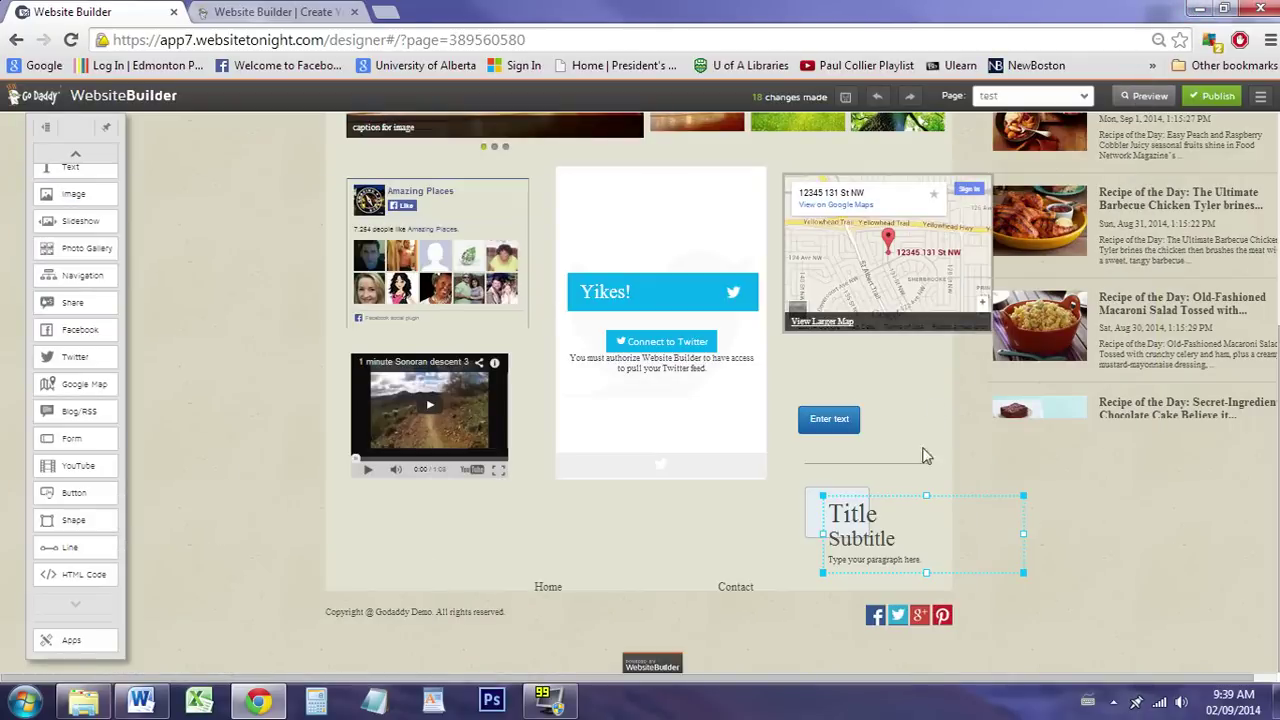
pyautogui.click(824, 510)
pyautogui.hotkey('ctrl', 'a')
pyautogui.hotkey('ctrl', 'v')
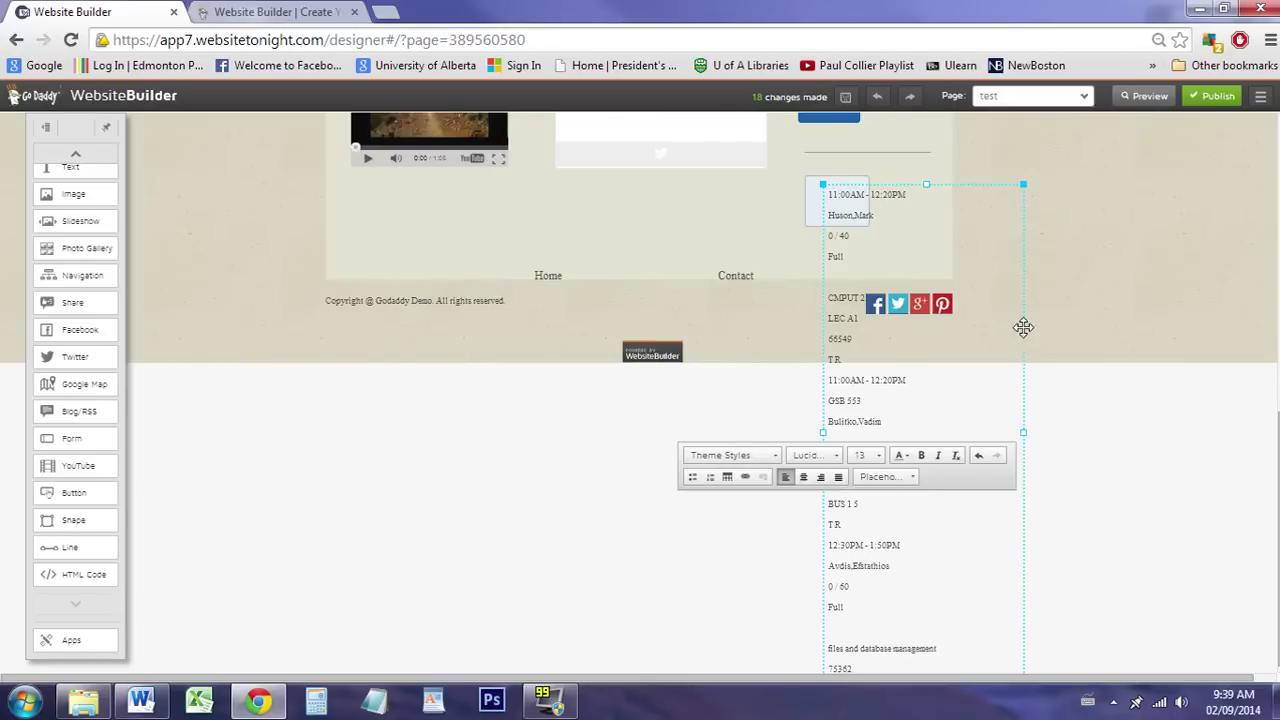
# Move the pasted course text block into the page's content area, directly below the YouTube video.
pyautogui.moveTo(1023, 326); pyautogui.dragTo(912, 388)
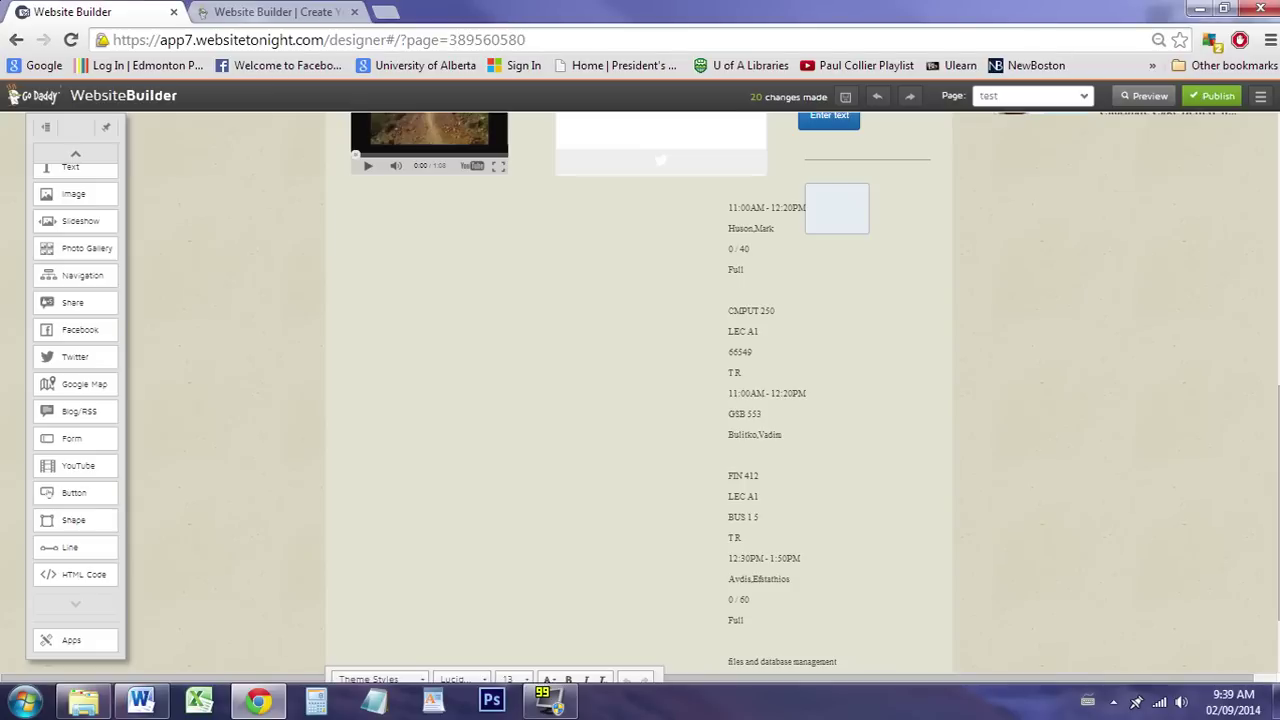
pyautogui.click(729, 310)
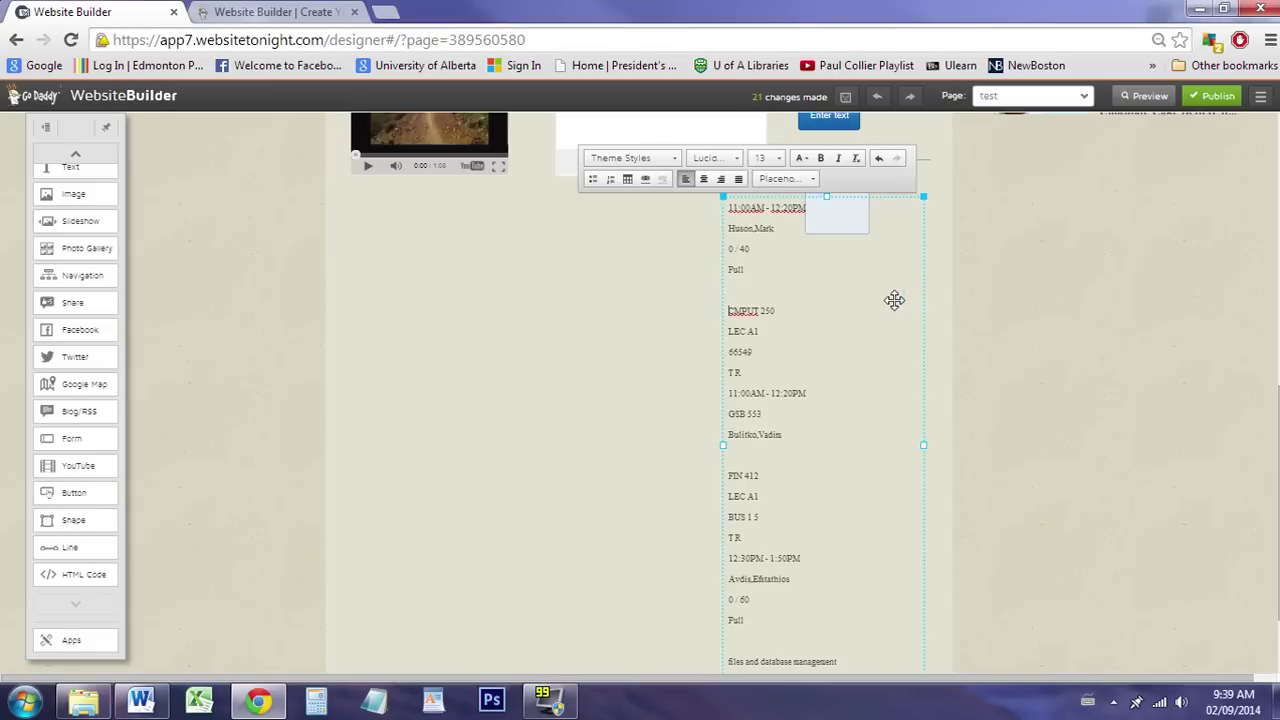
pyautogui.moveTo(894, 300); pyautogui.dragTo(568, 310)
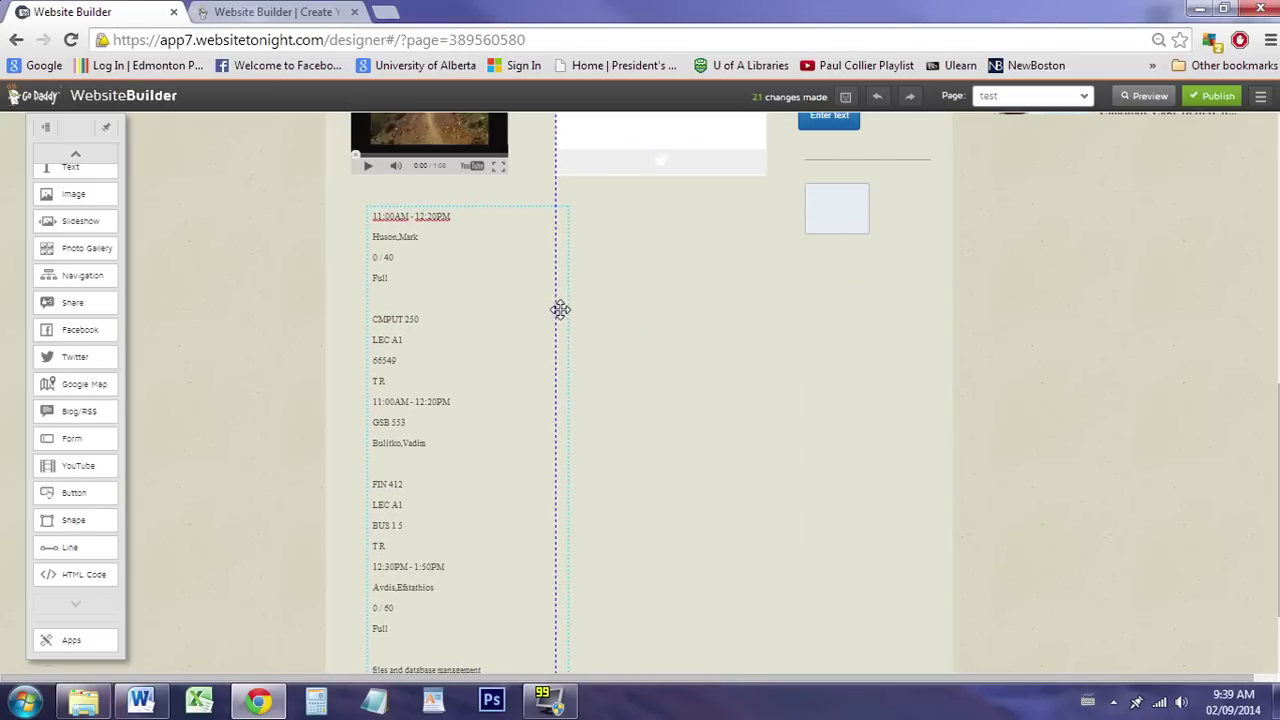
pyautogui.moveTo(559, 309); pyautogui.dragTo(555, 309)
pyautogui.click(367, 350)
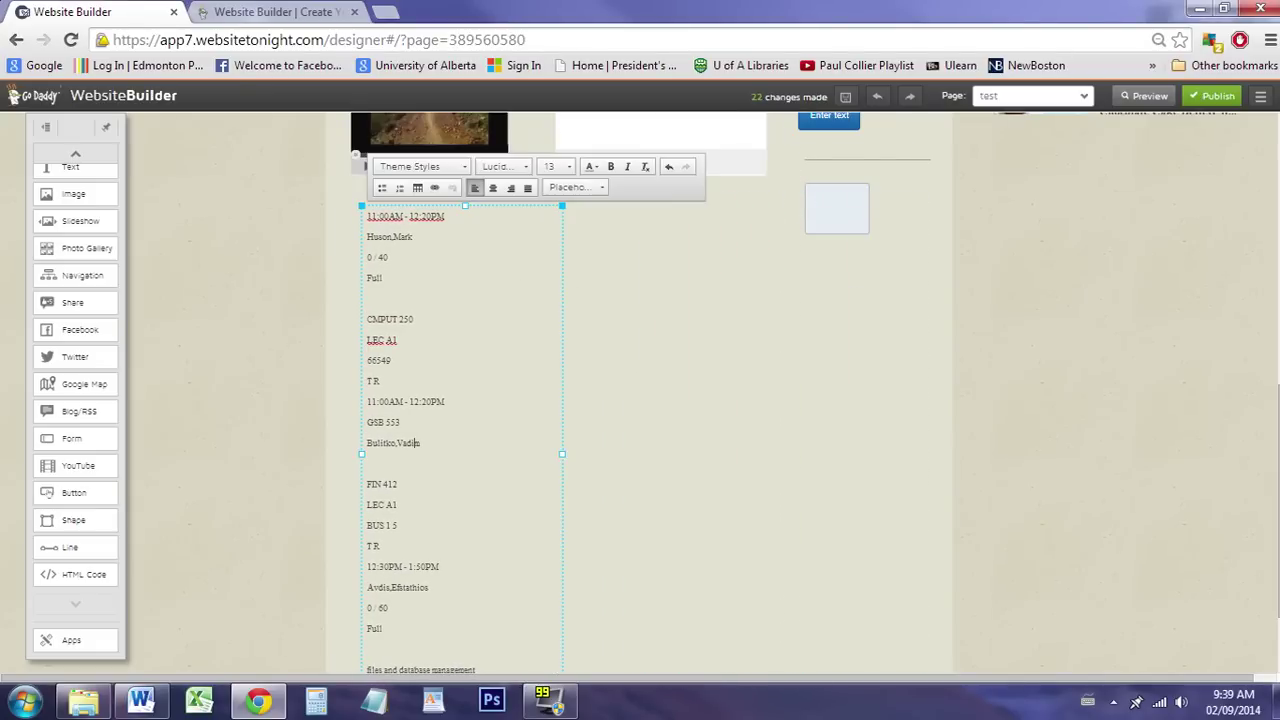
# Narrow the course text block to roughly the width of the YouTube video above it.
pyautogui.scroll(-2, 418, 442)
pyautogui.scroll(2, 690, 400)
pyautogui.moveTo(718, 458); pyautogui.dragTo(509, 437)
pyautogui.click(557, 422)
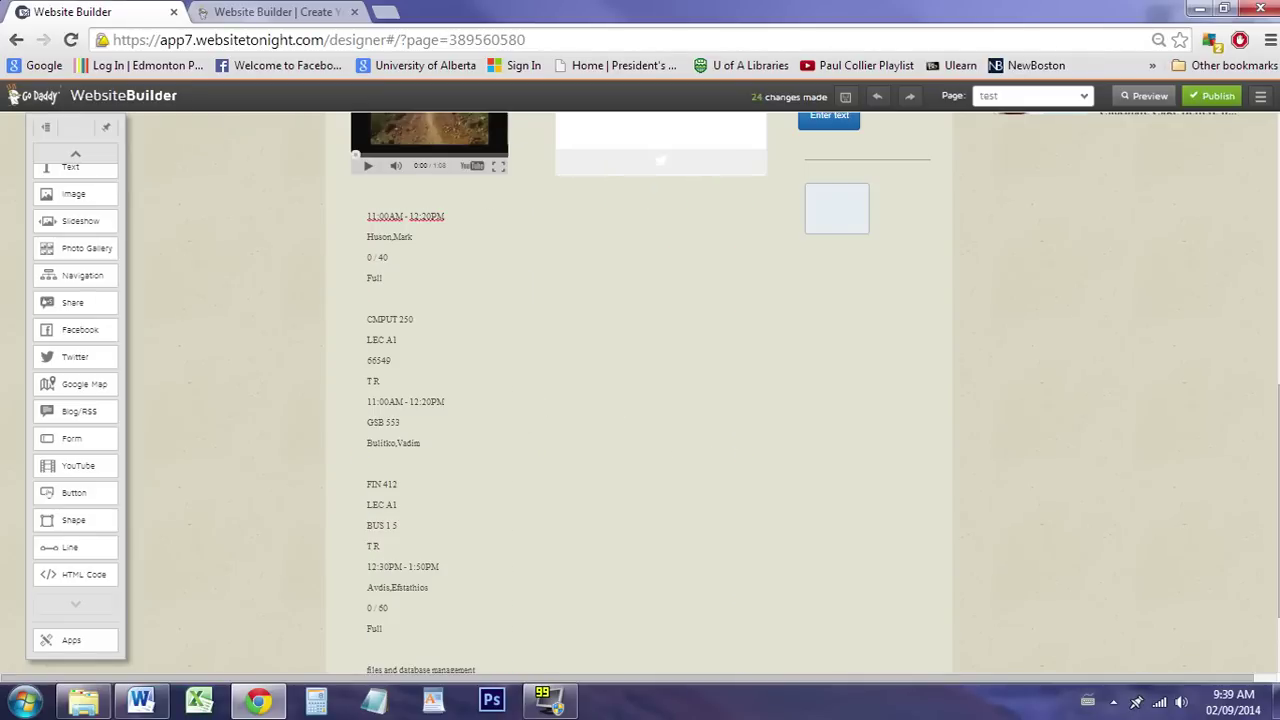
# Add an image beside the course text block and swap it for the document page listing 2007 to 2009 from My Photos.
pyautogui.click(97, 195)
pyautogui.moveTo(654, 346); pyautogui.dragTo(685, 347)
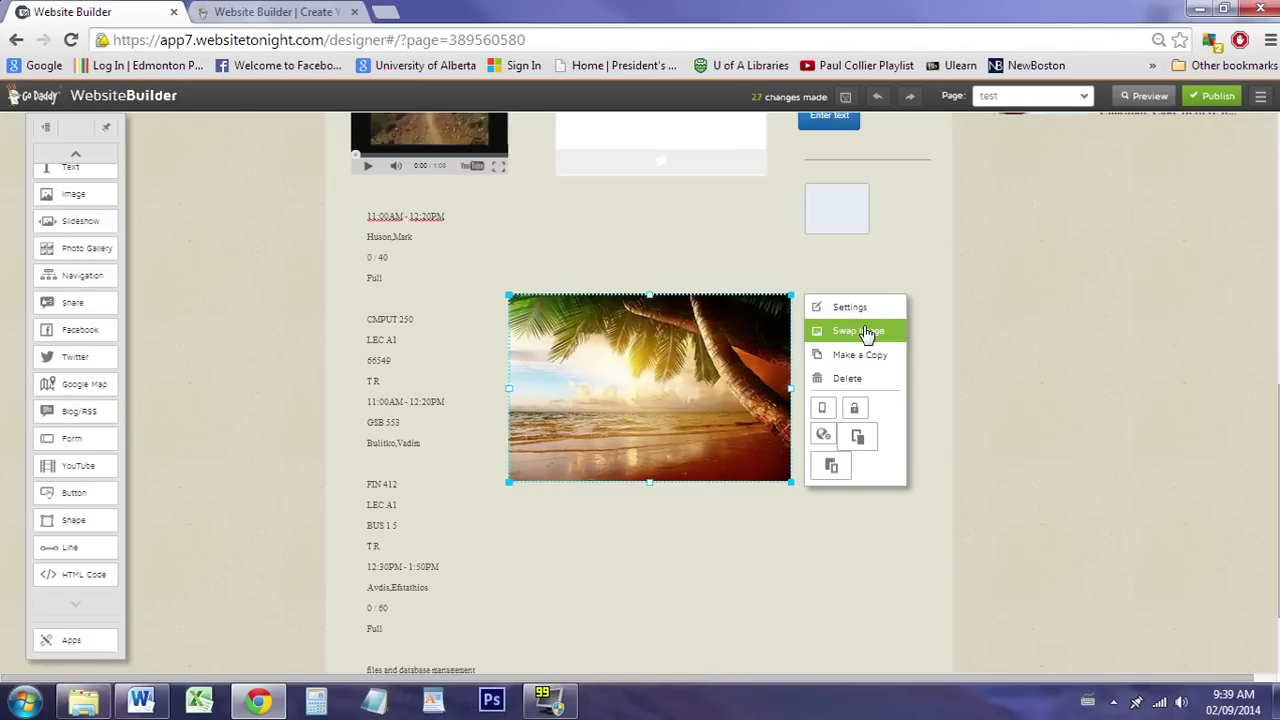
pyautogui.click(866, 333)
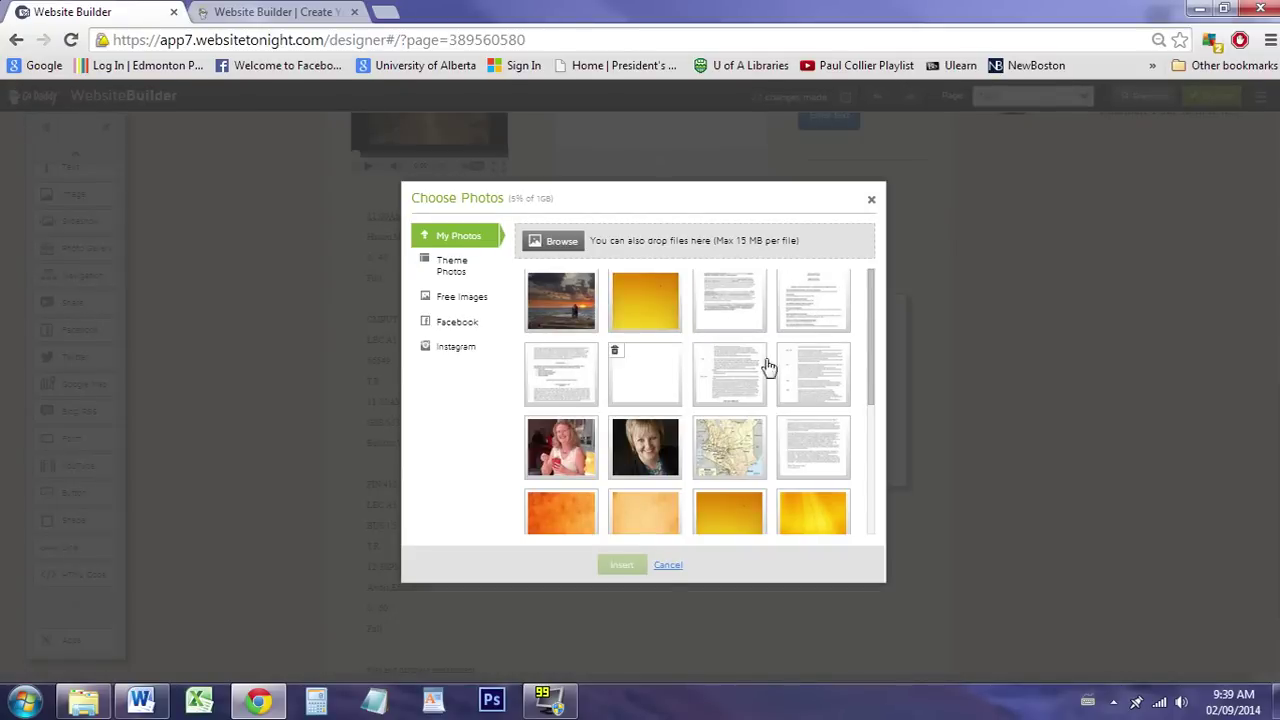
pyautogui.click(821, 383)
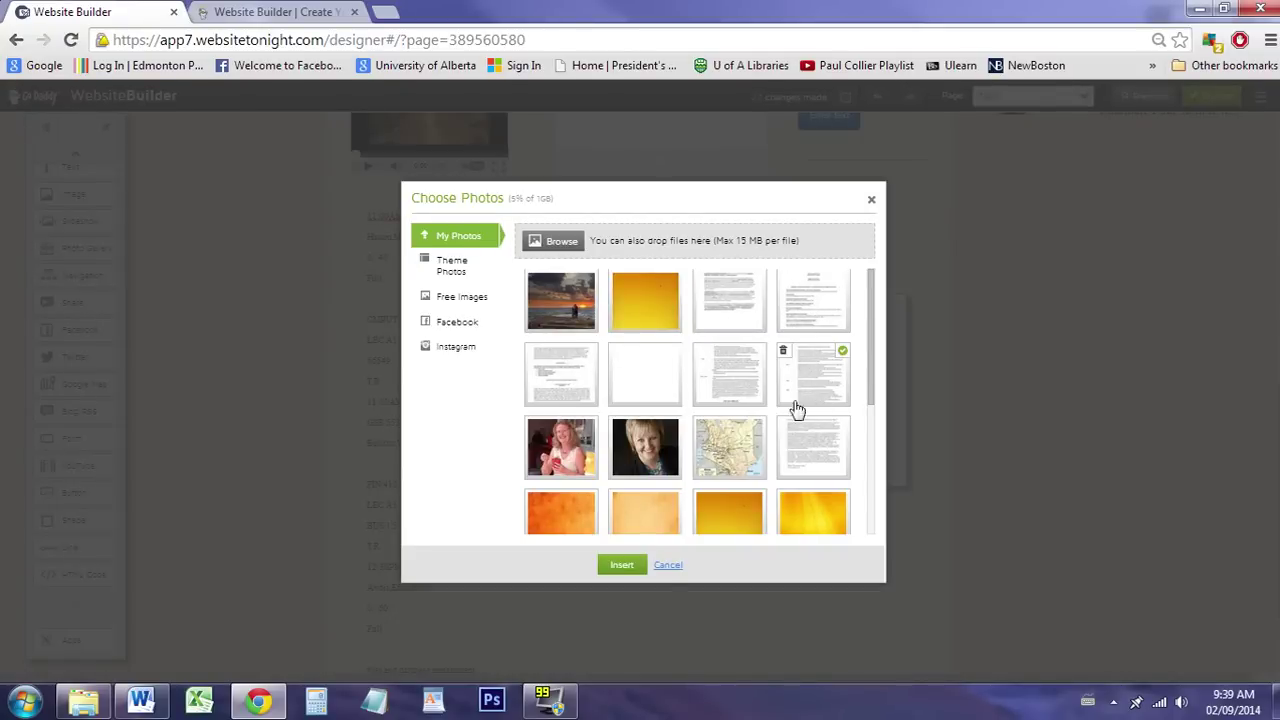
pyautogui.click(621, 565)
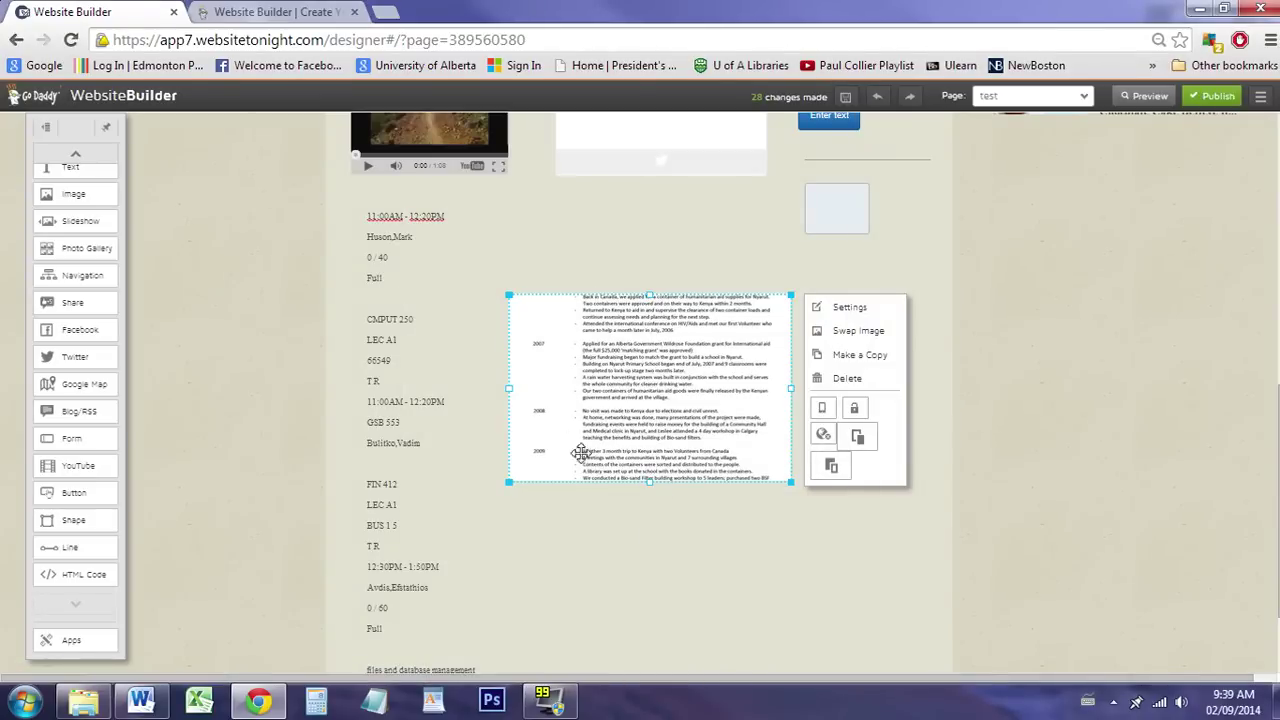
pyautogui.click(598, 528)
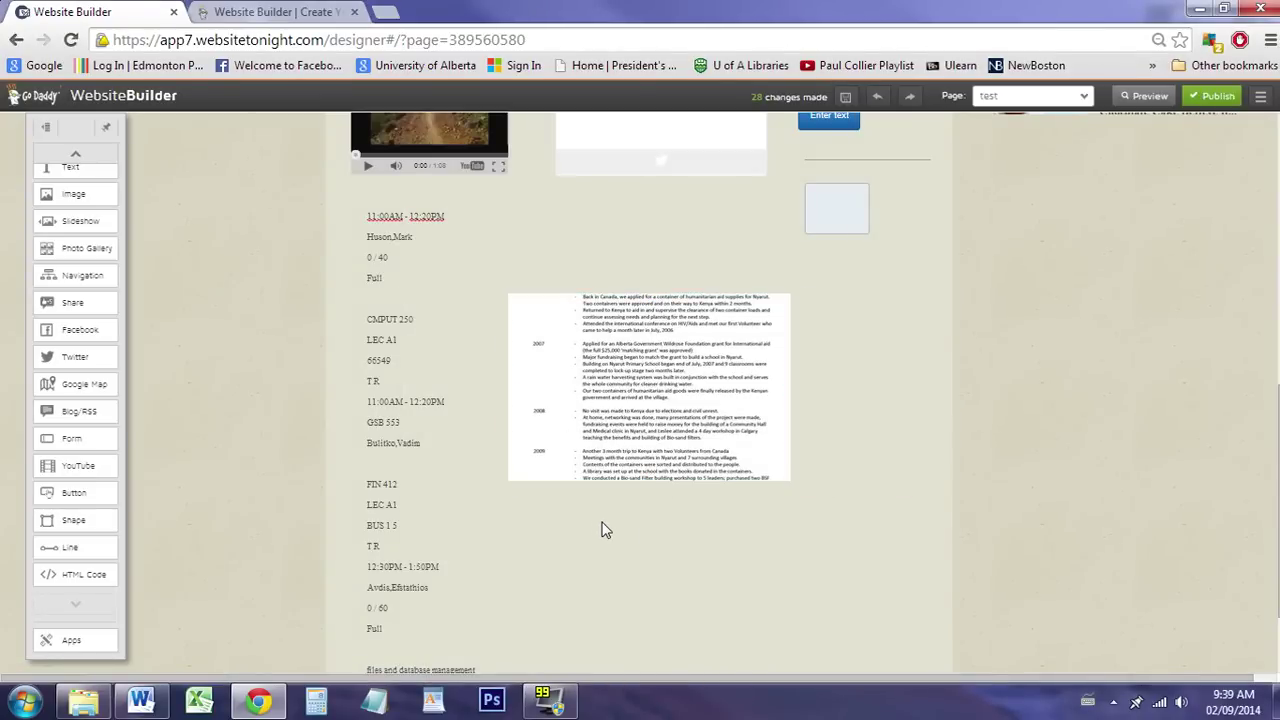
pyautogui.scroll(-1, 592, 527)
pyautogui.scroll(1, 566, 520)
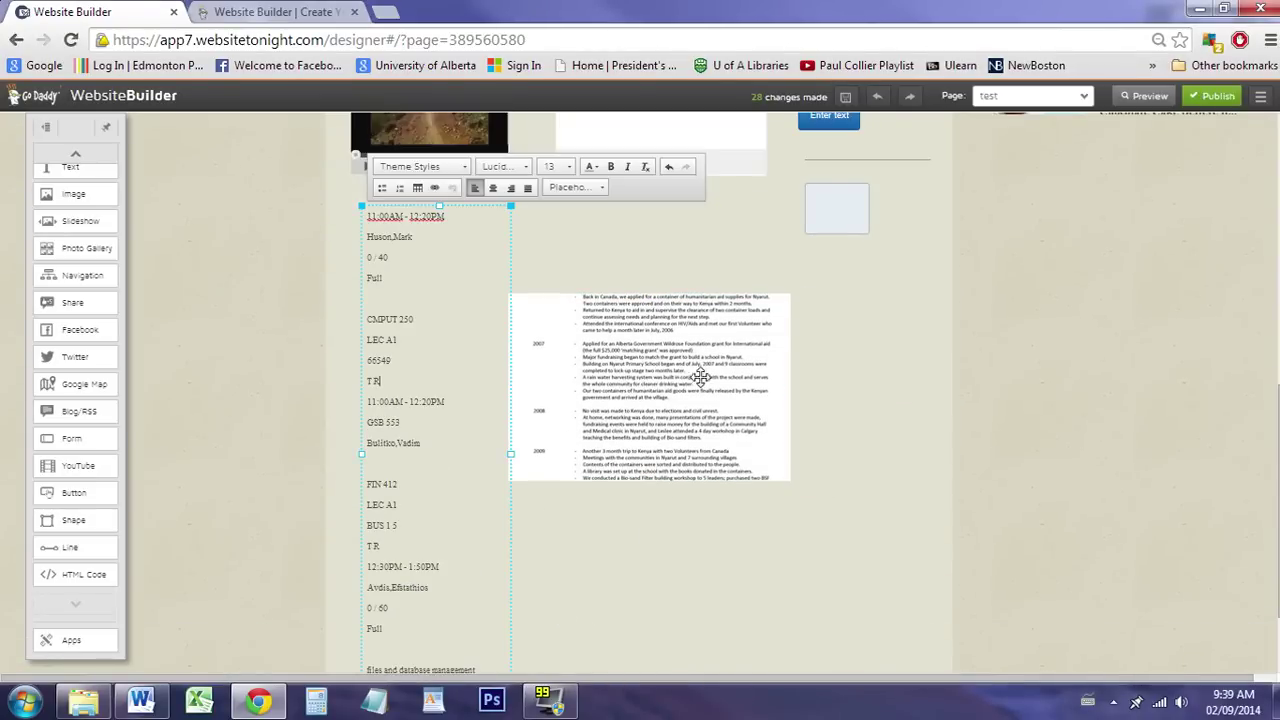
pyautogui.scroll(1, 874, 384)
pyautogui.scroll(1, 870, 388)
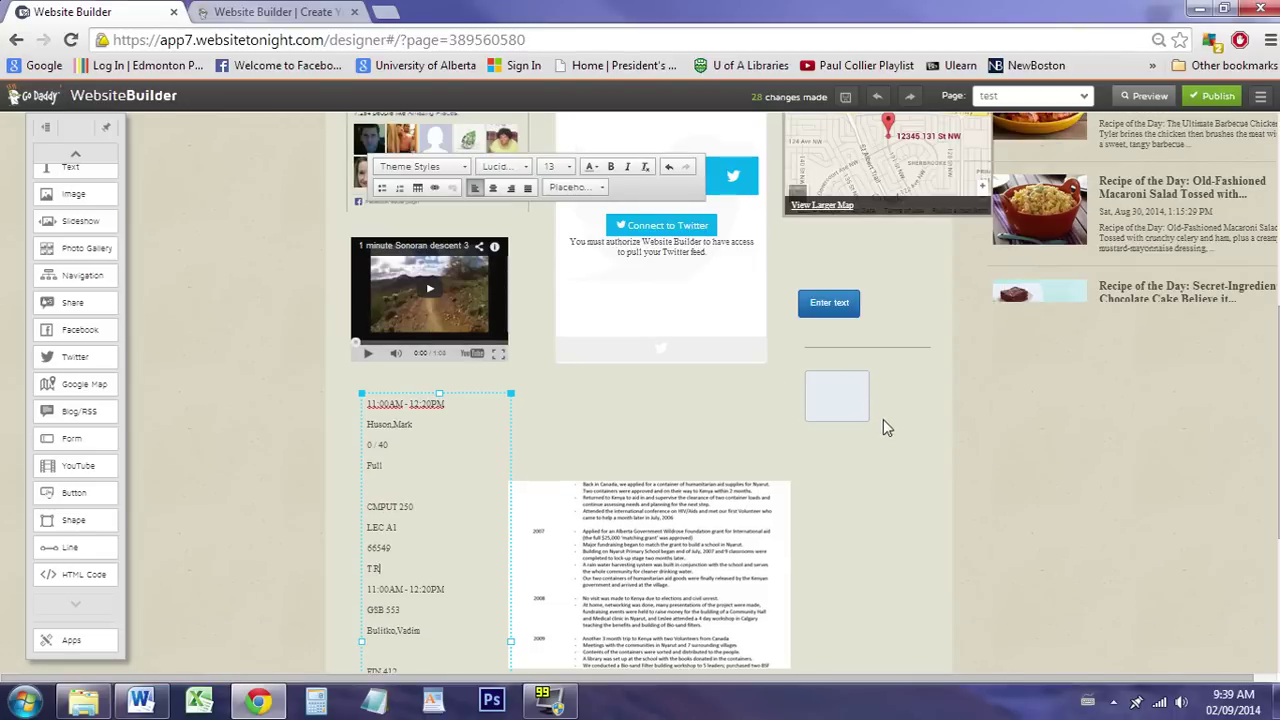
pyautogui.scroll(-1, 860, 445)
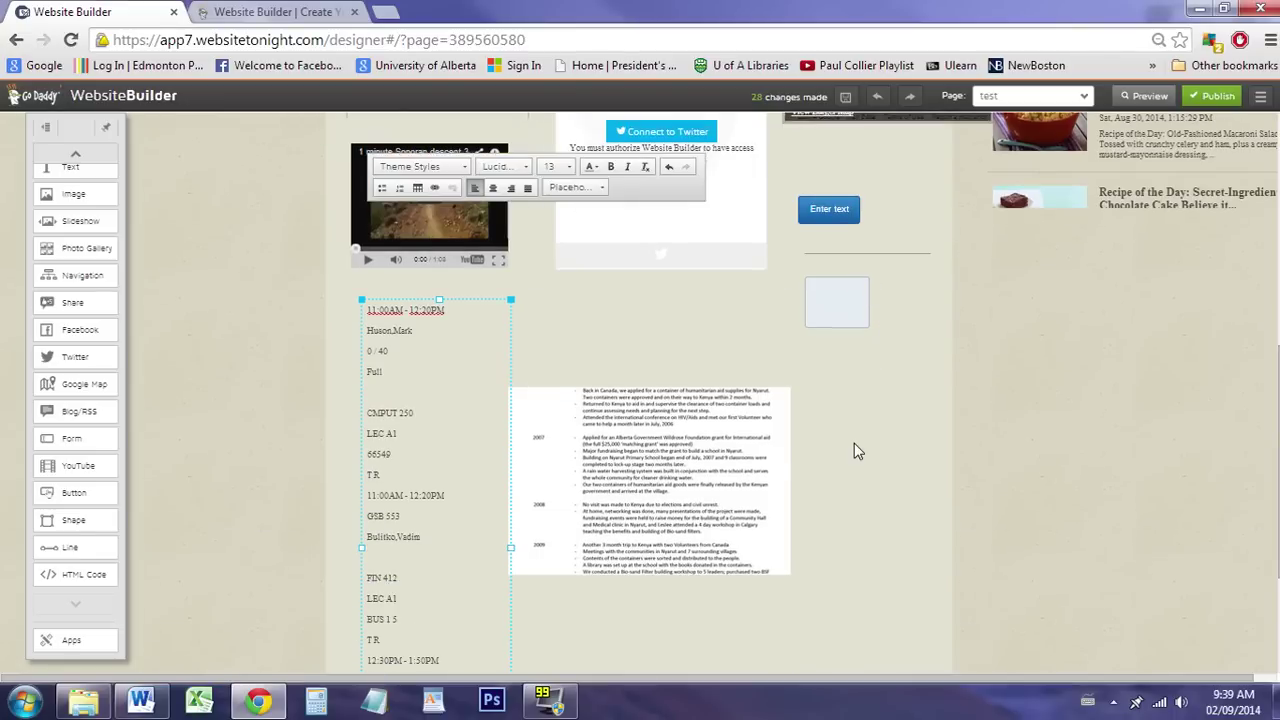
# Try indenting the 66549 line under CMPUT 250 in the course text block, and remove the indent.
pyautogui.click(590, 452)
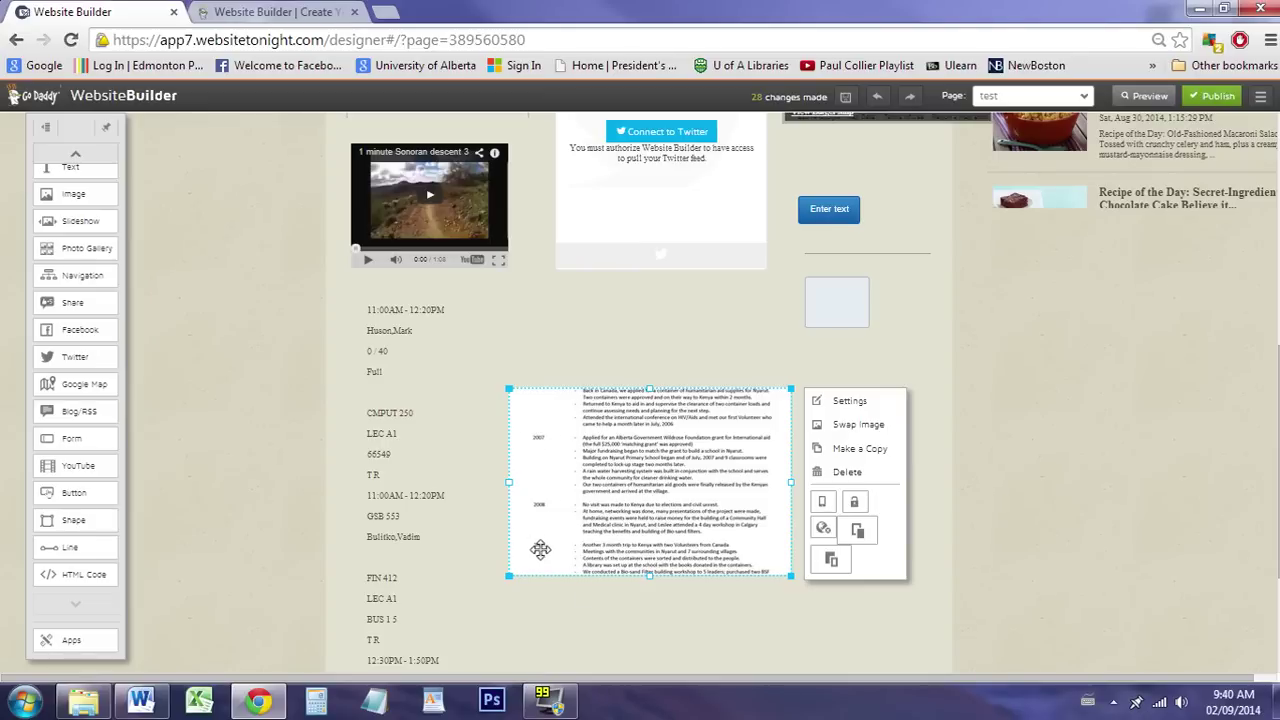
pyautogui.click(368, 464)
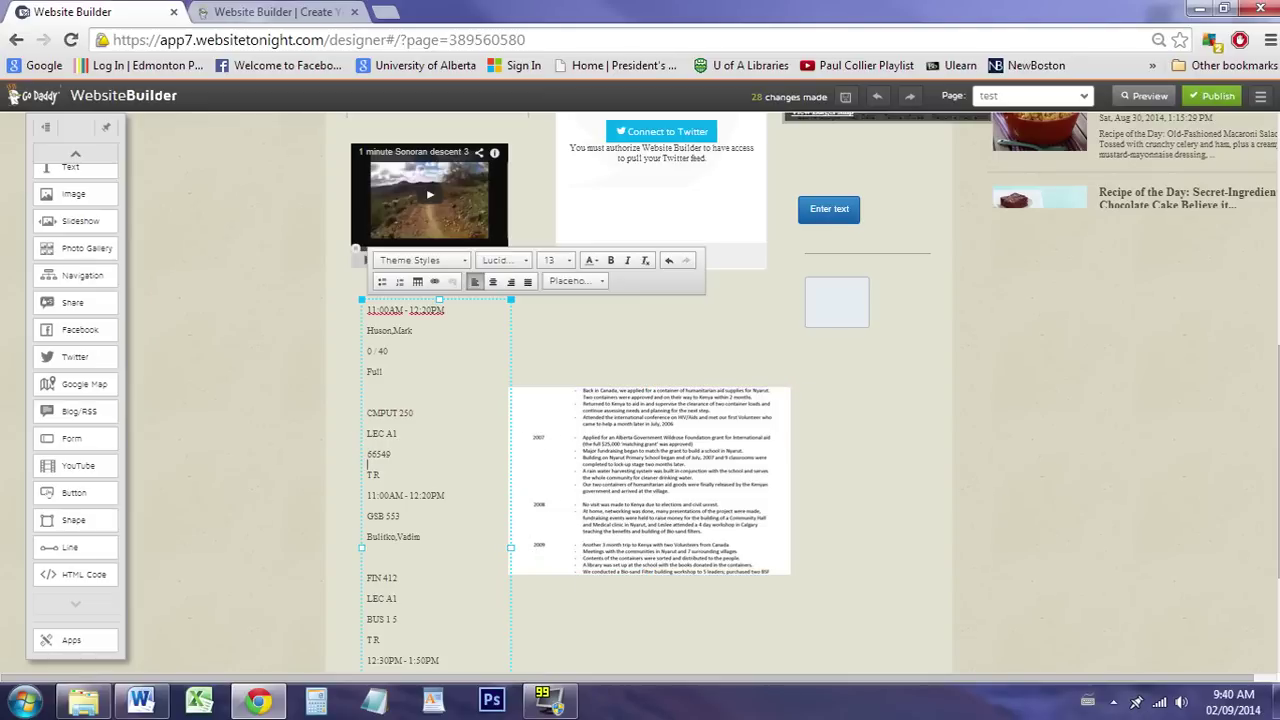
pyautogui.press('Escape')
pyautogui.click(366, 456)
pyautogui.press('Escape')
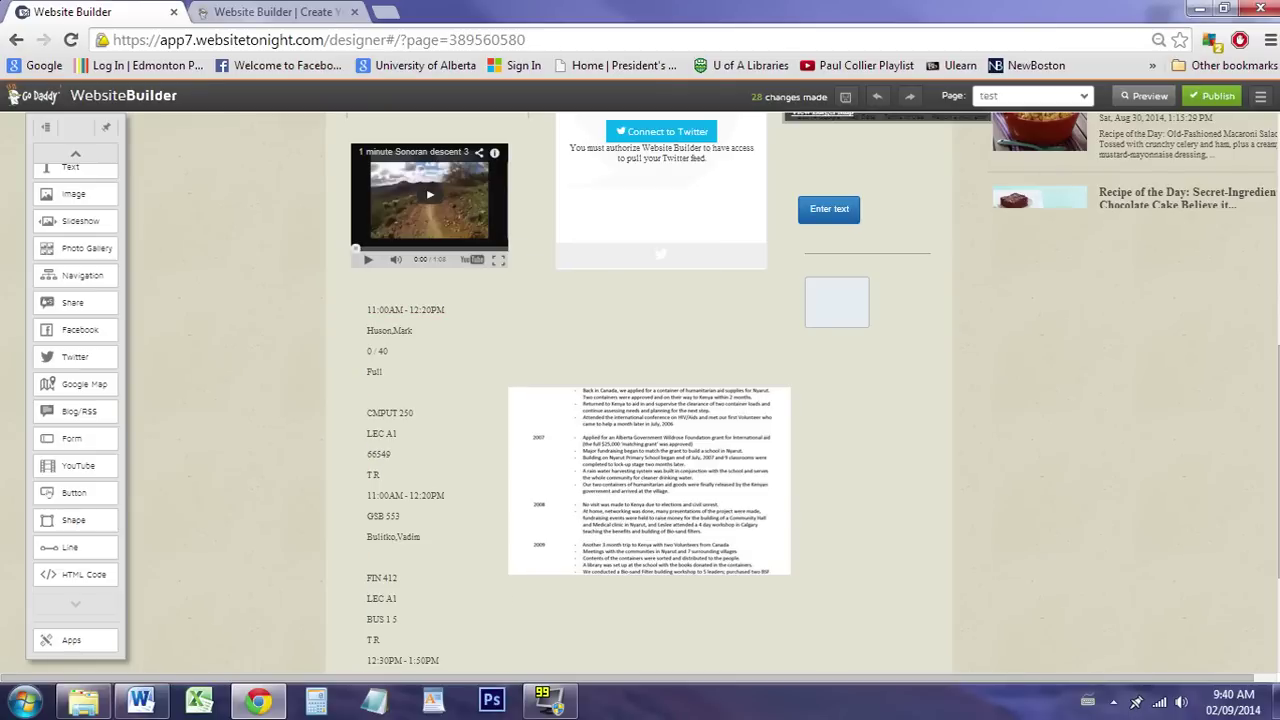
pyautogui.click(391, 454)
pyautogui.click(367, 454)
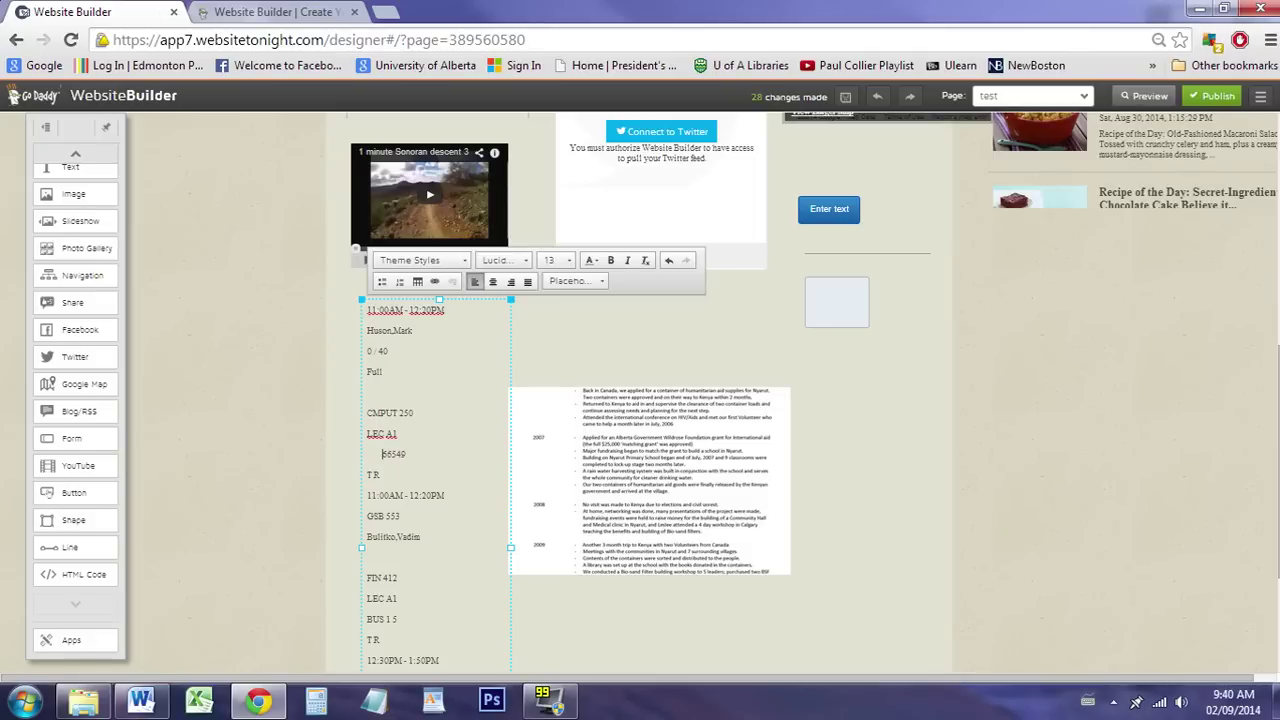
pyautogui.press('BackSpace')
pyautogui.click(921, 437)
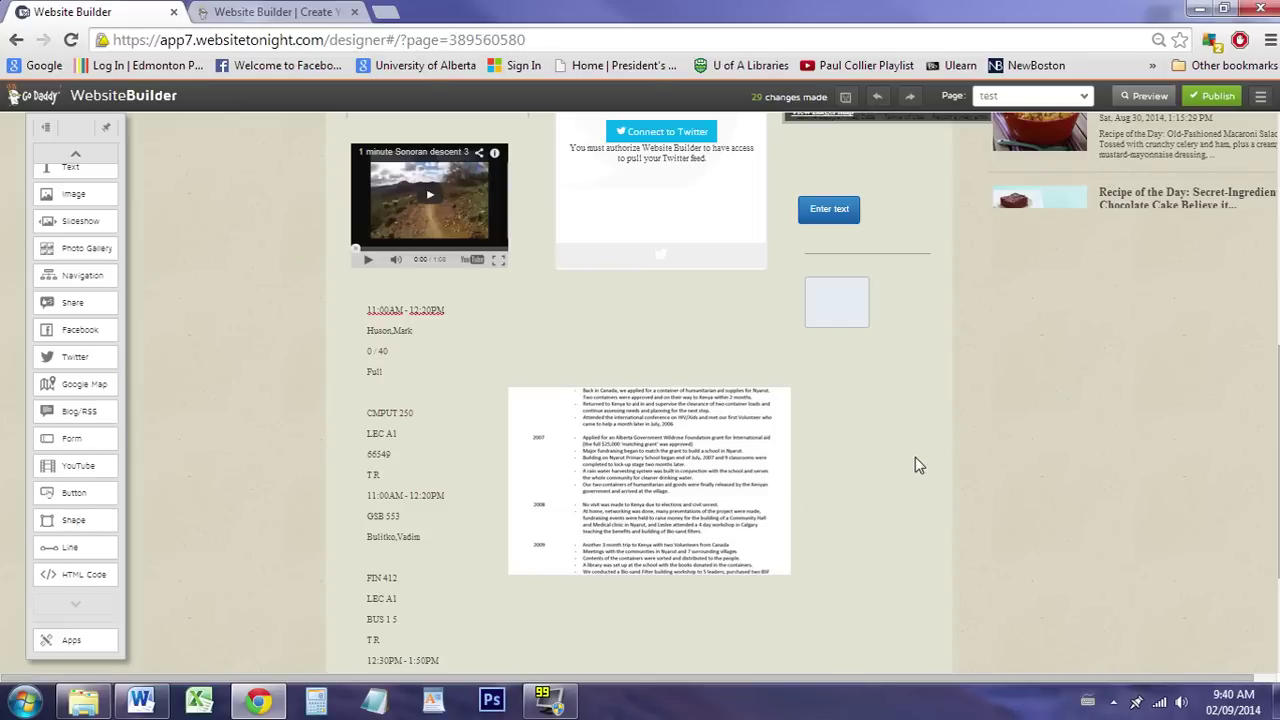
# Look over the whole test page from header to lower content, and view the site's list of pages.
pyautogui.scroll(6, 915, 457)
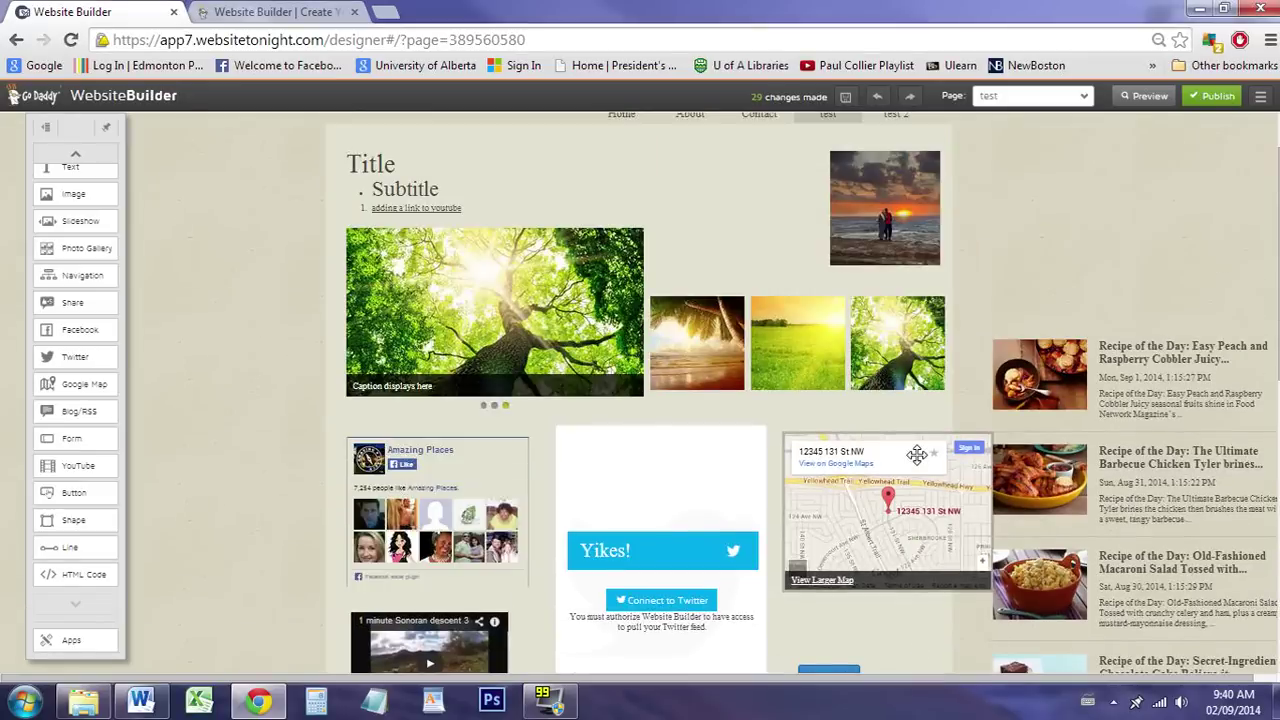
pyautogui.scroll(-15, 963, 417)
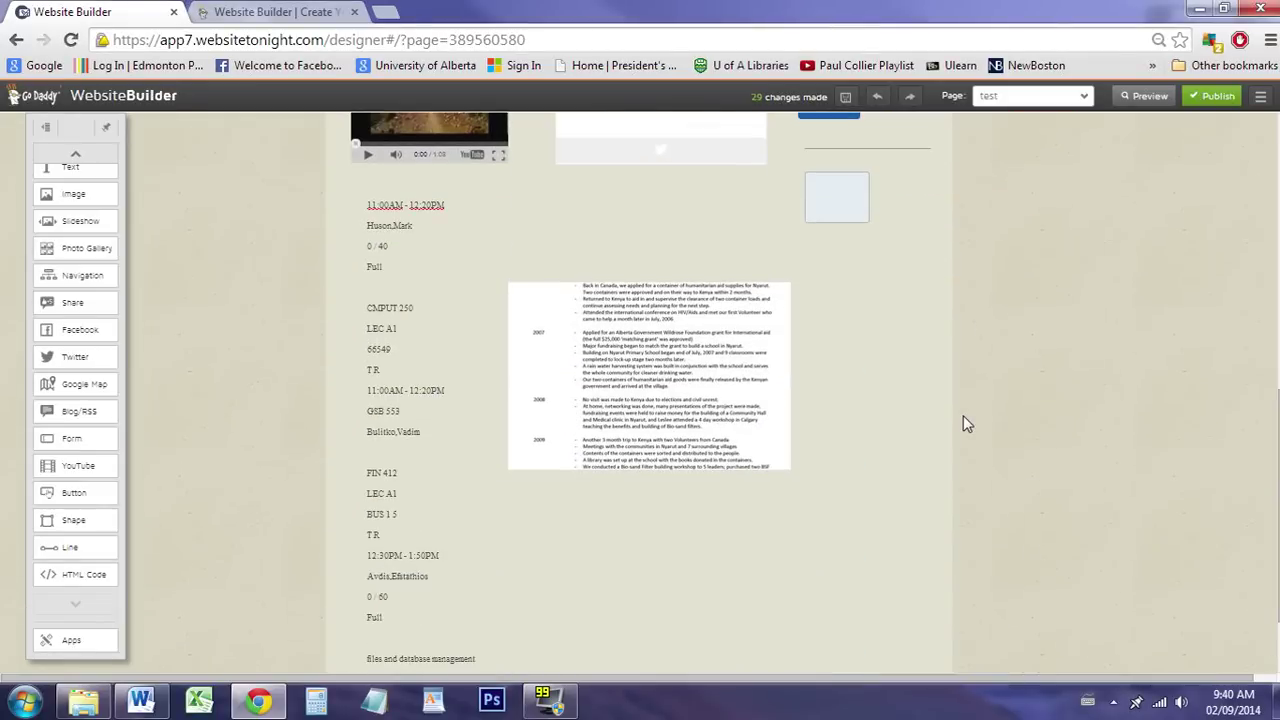
pyautogui.scroll(15, 963, 417)
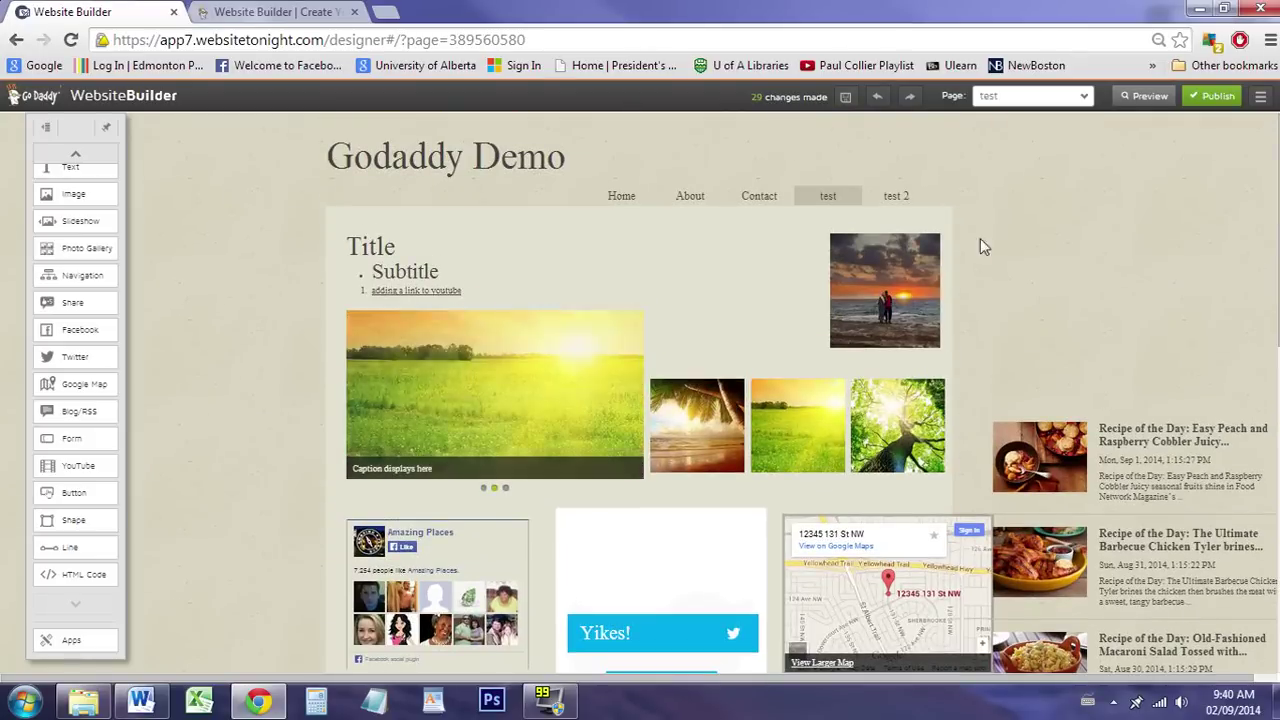
pyautogui.click(1025, 96)
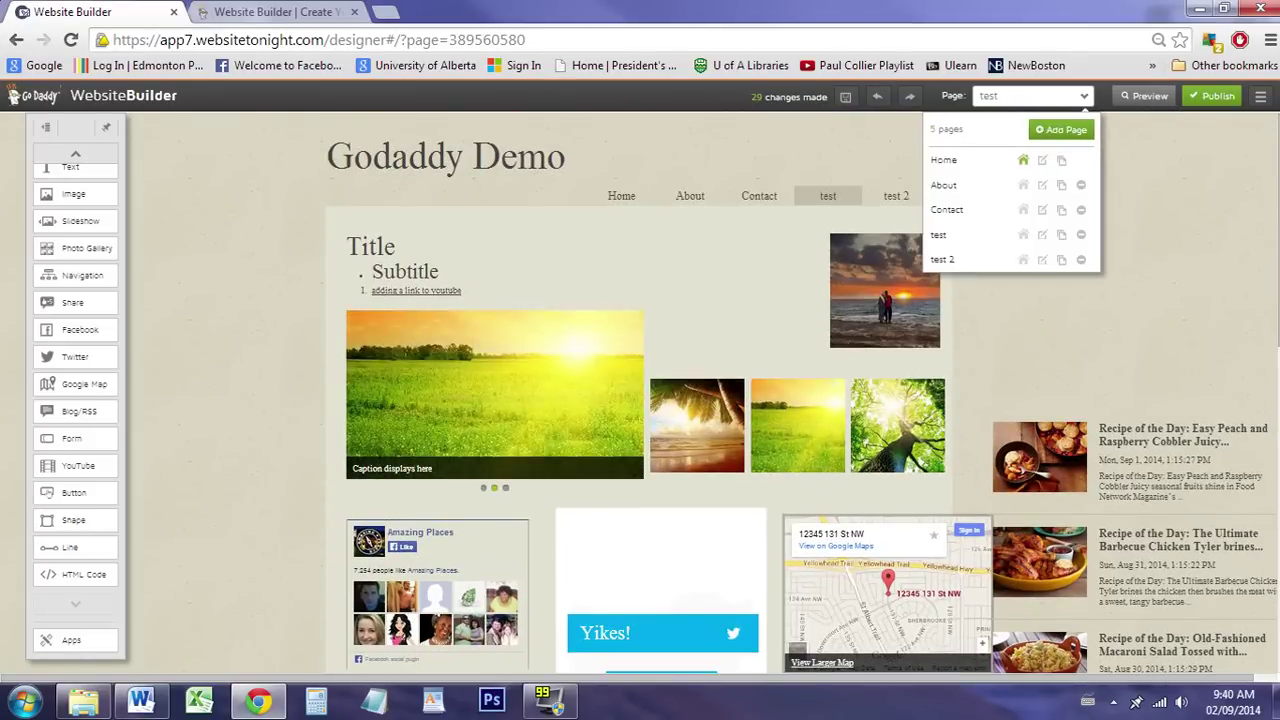
# Open the site settings and review the site info, including the business name, email, address and phone fields.
pyautogui.click(1262, 100)
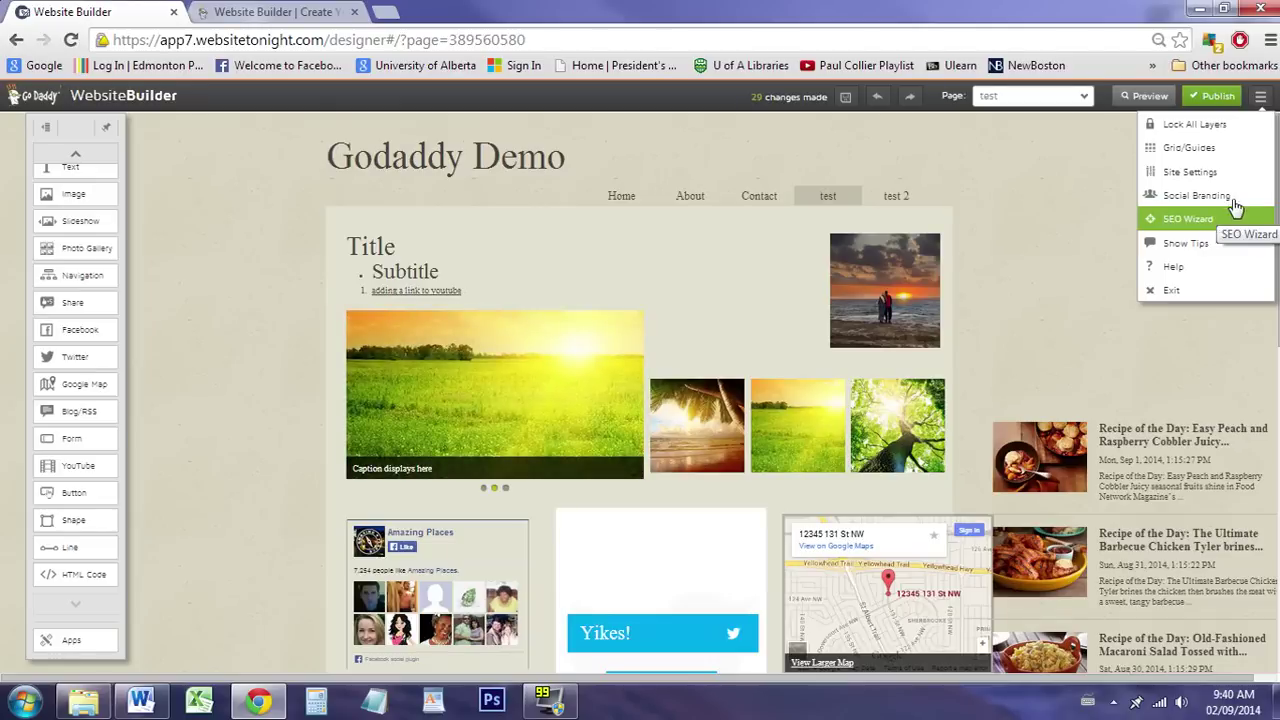
pyautogui.click(1235, 177)
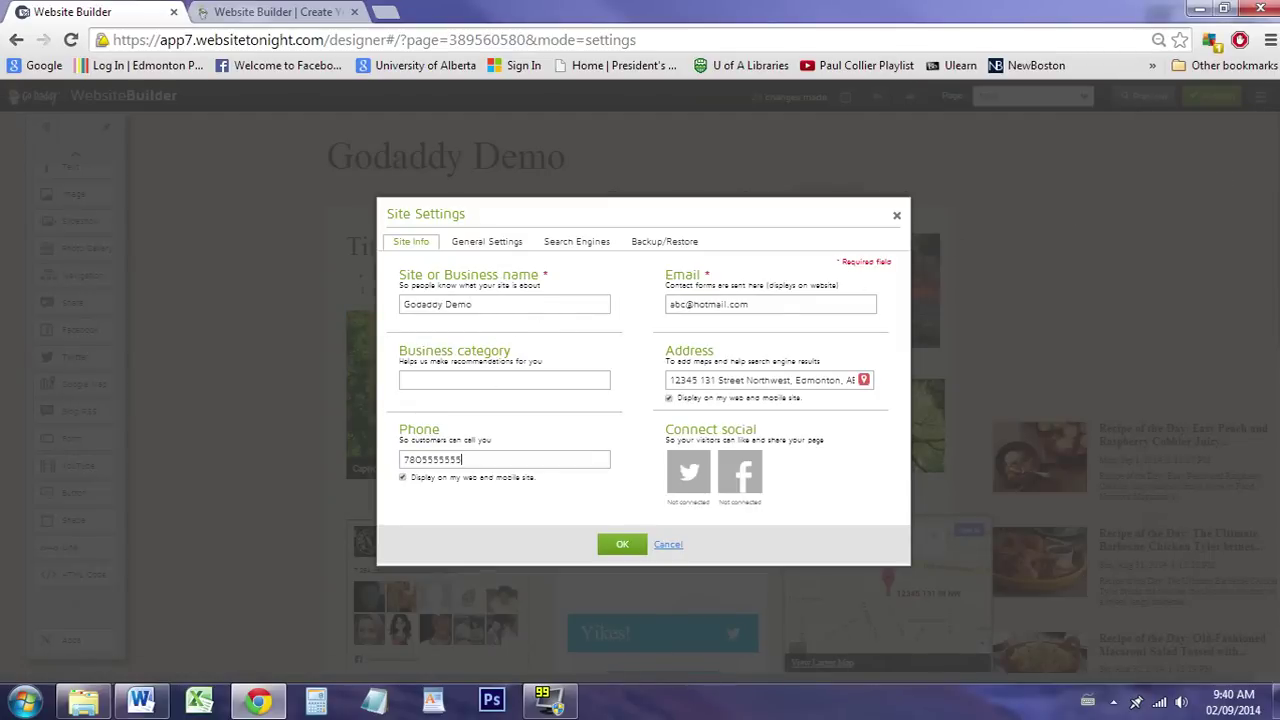
pyautogui.click(748, 380)
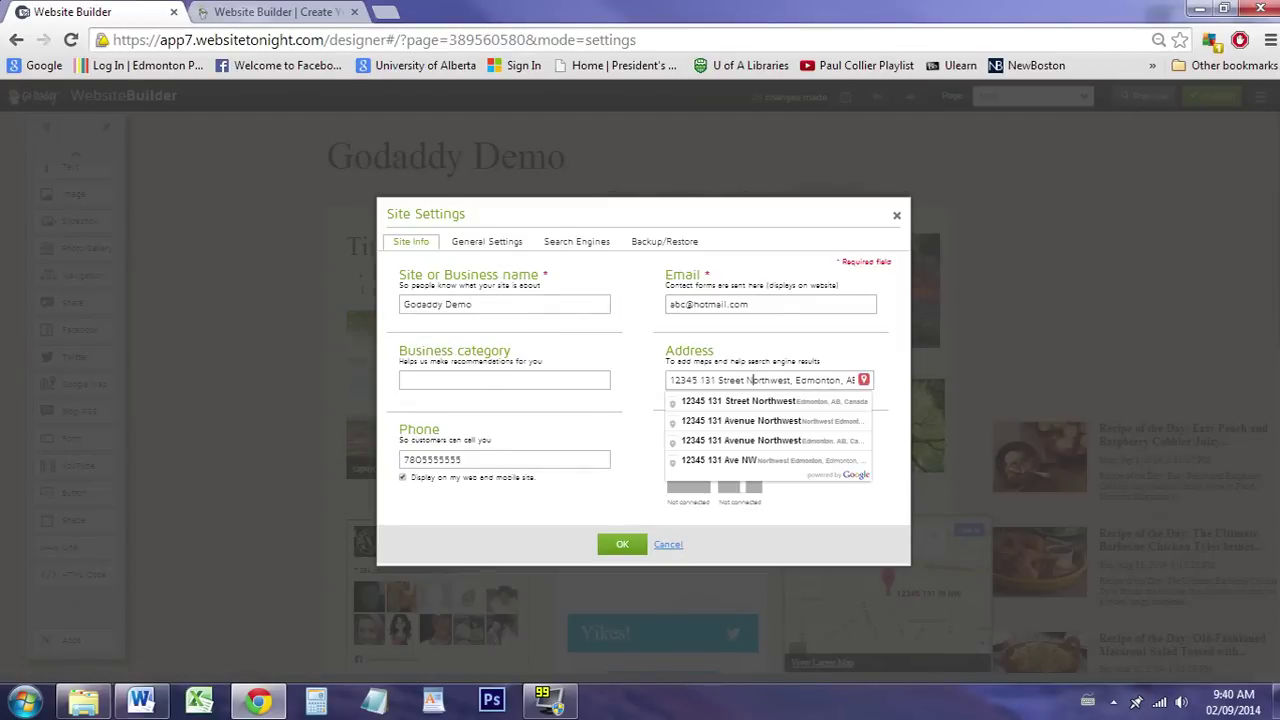
pyautogui.hotkey('shift', 'Tab')
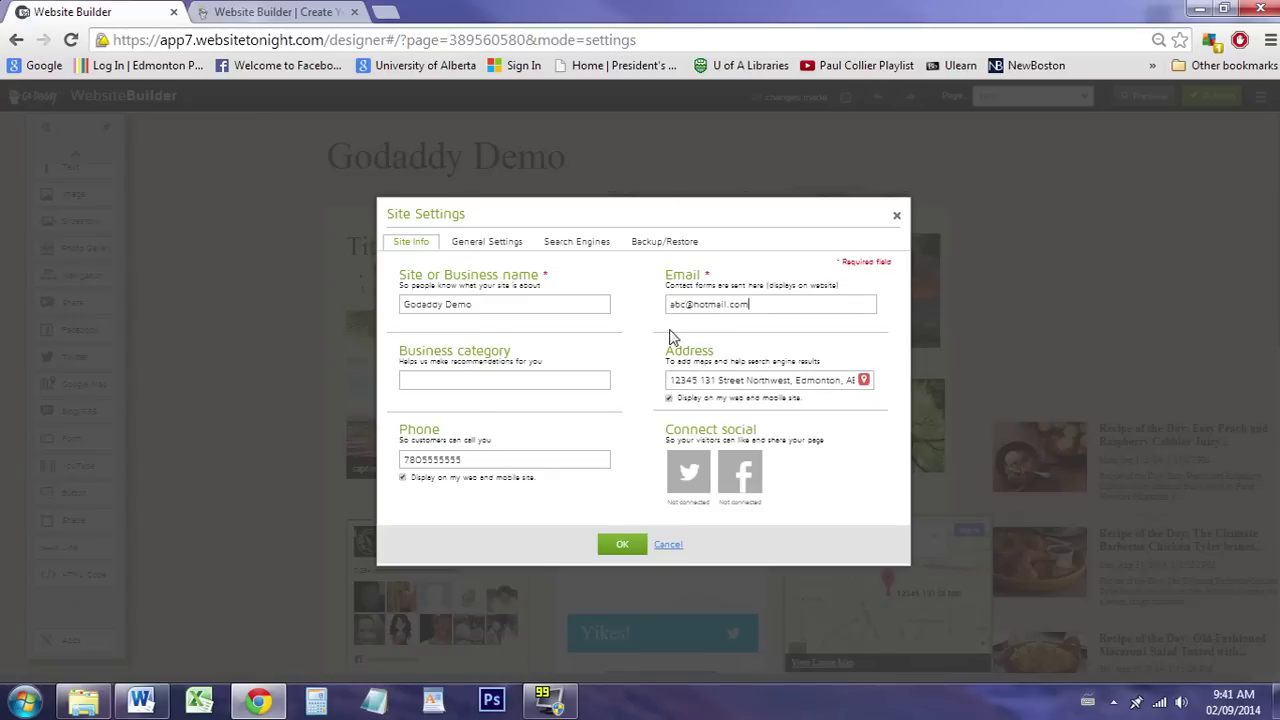
# Review every page's search engine title and description plus the general settings, and close the site settings.
pyautogui.click(566, 242)
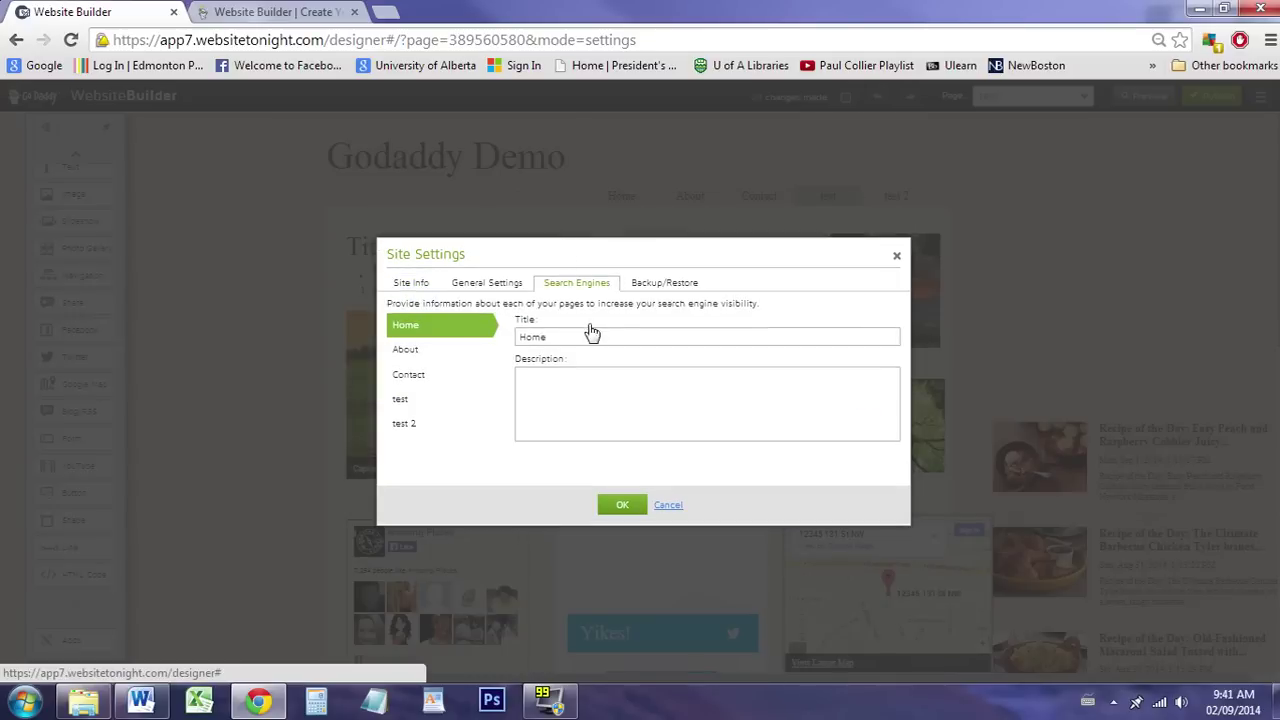
pyautogui.click(468, 350)
pyautogui.click(430, 378)
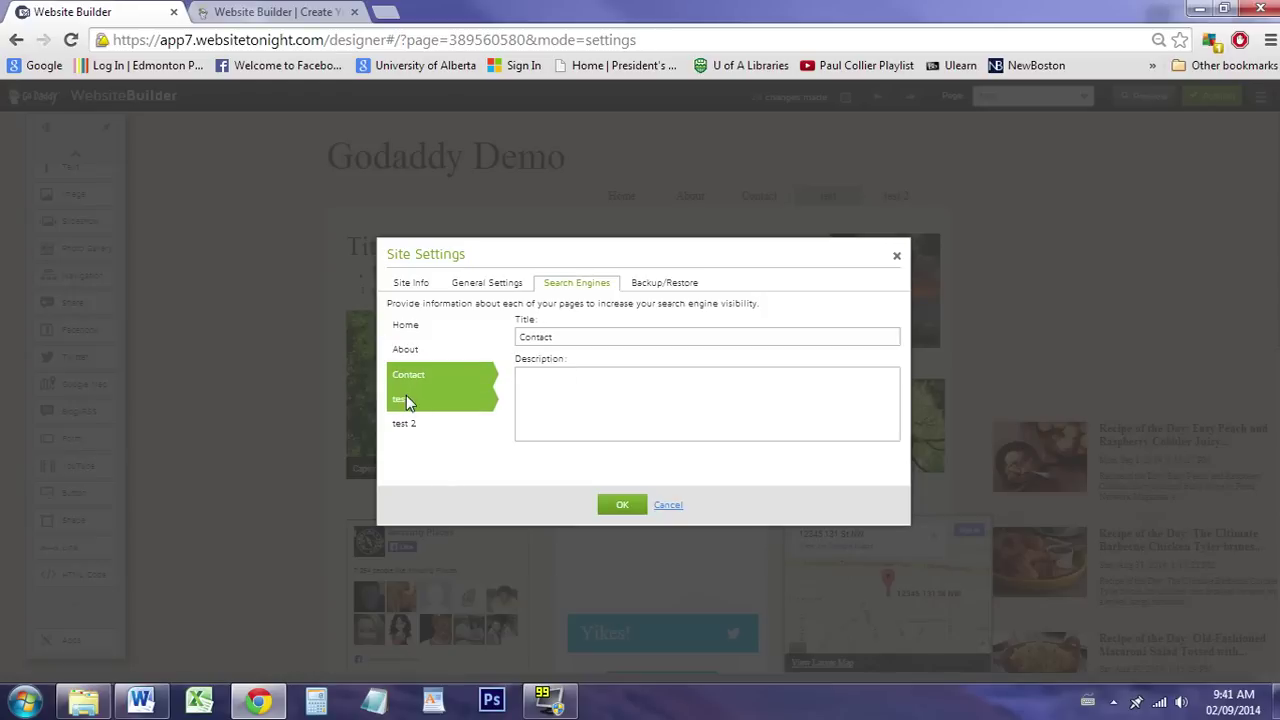
pyautogui.click(406, 400)
pyautogui.click(414, 425)
pyautogui.click(435, 326)
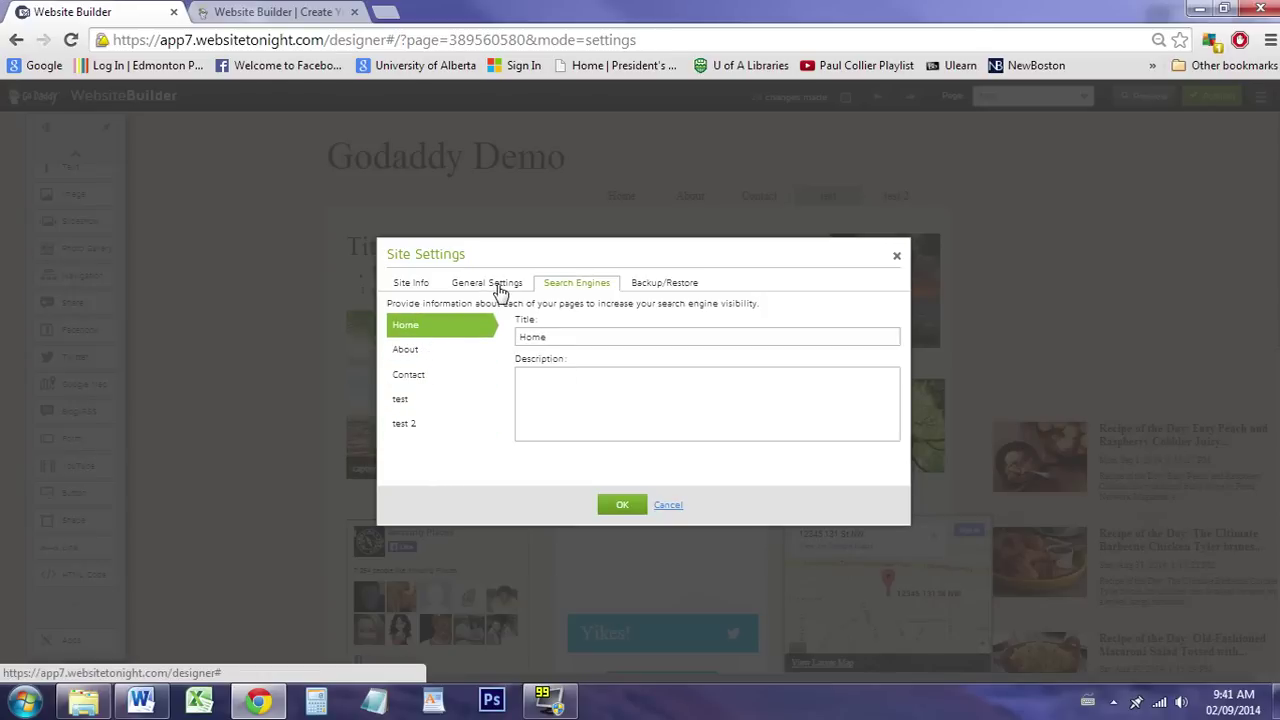
pyautogui.click(497, 286)
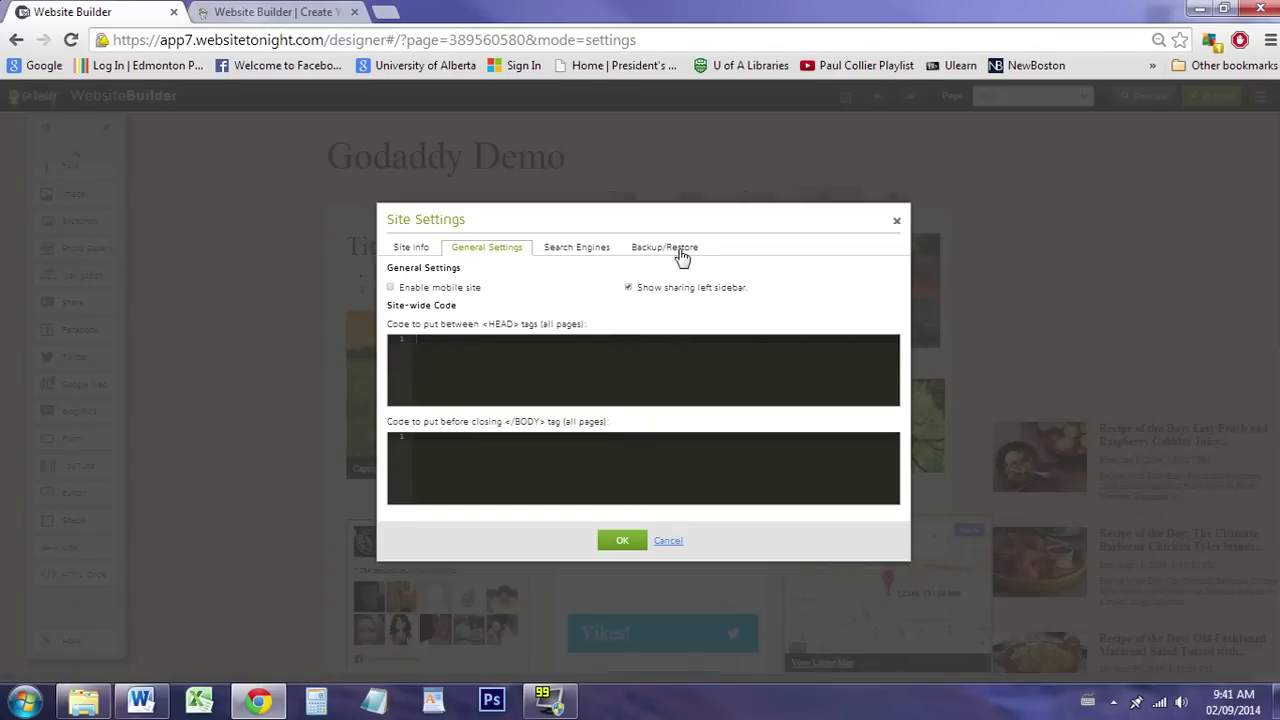
pyautogui.click(896, 220)
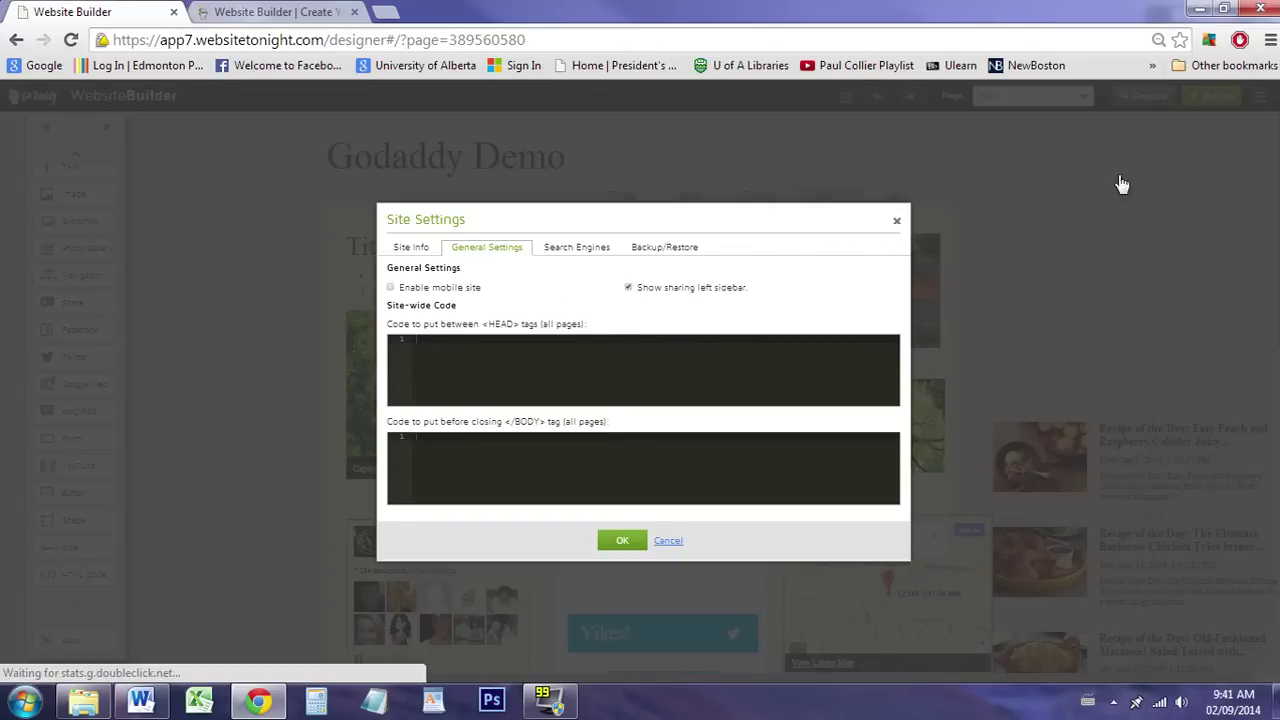
# Preview the site in desktop mode and look over the test page from its header down to the lower content.
pyautogui.click(1146, 100)
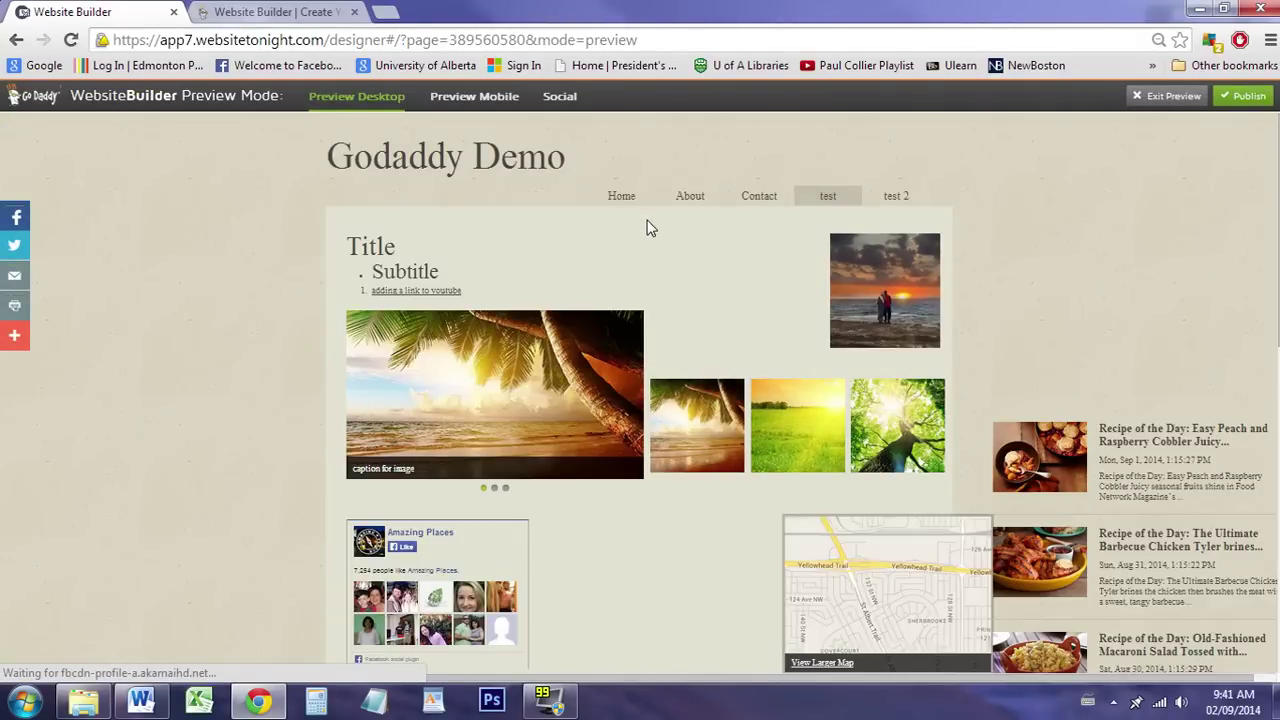
pyautogui.scroll(-5, 651, 226)
pyautogui.scroll(-1, 700, 259)
pyautogui.scroll(5, 697, 258)
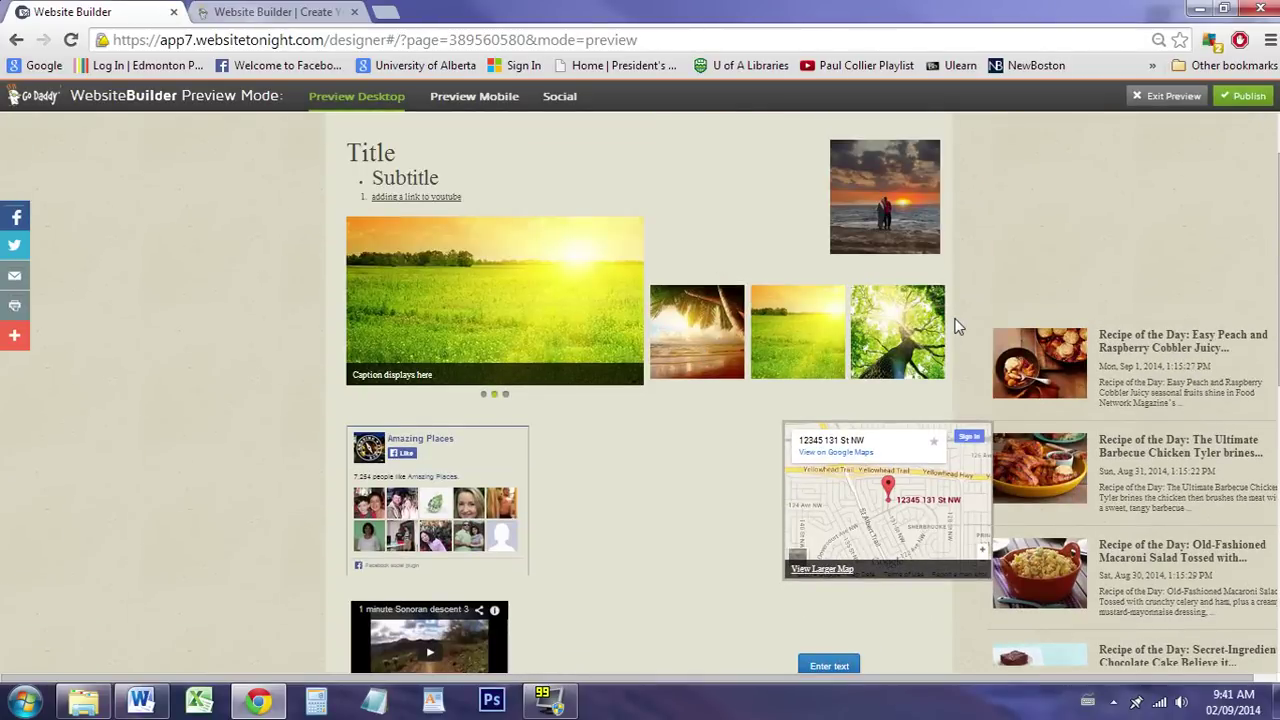
pyautogui.scroll(1, 955, 326)
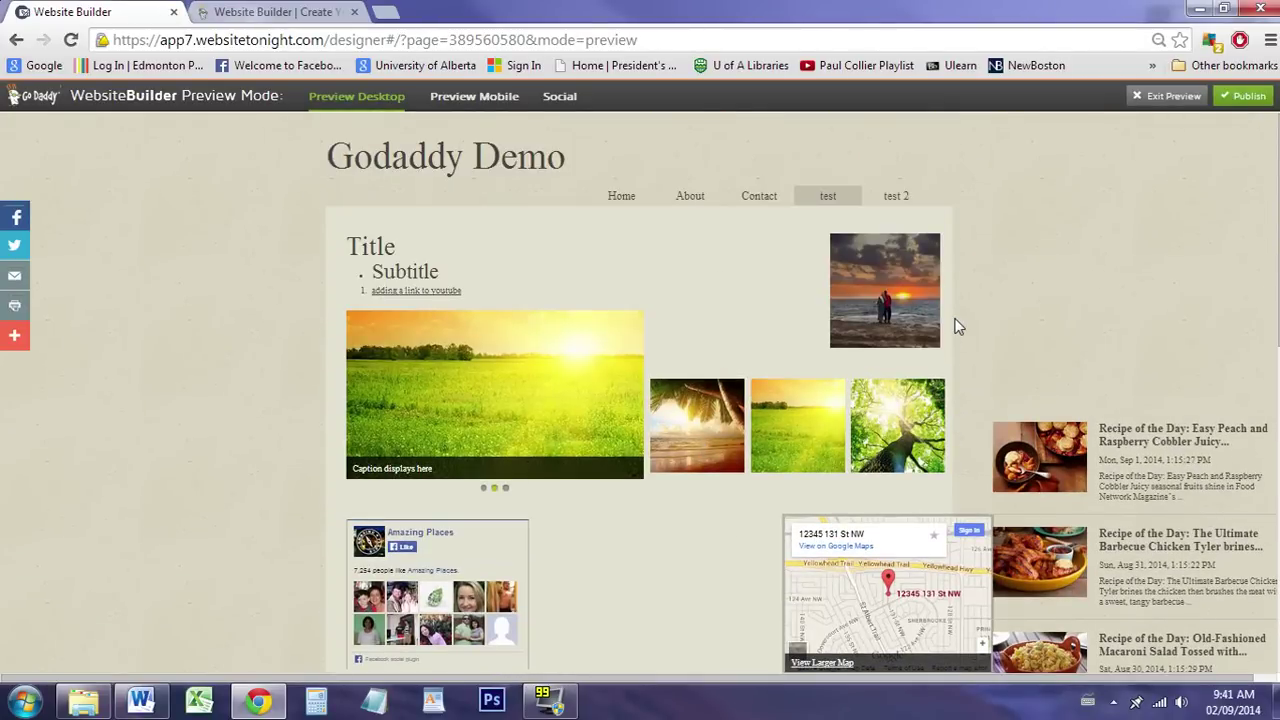
pyautogui.scroll(-3, 955, 326)
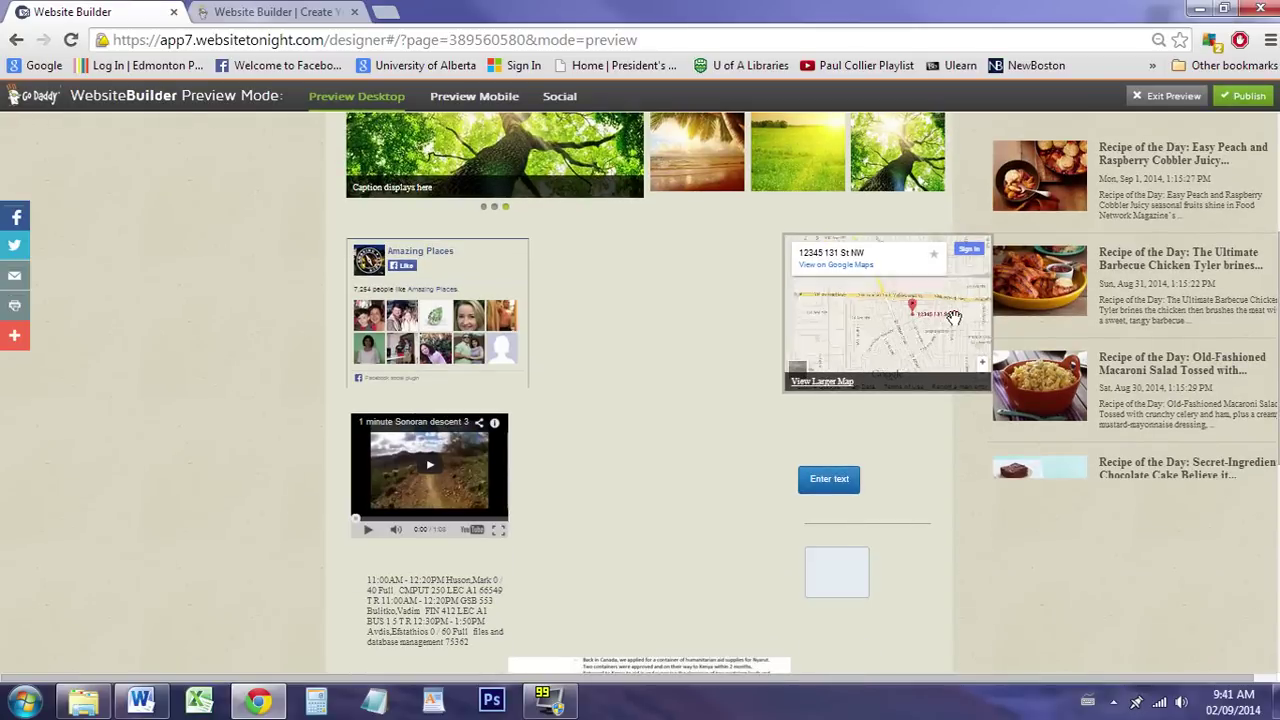
pyautogui.scroll(1, 955, 318)
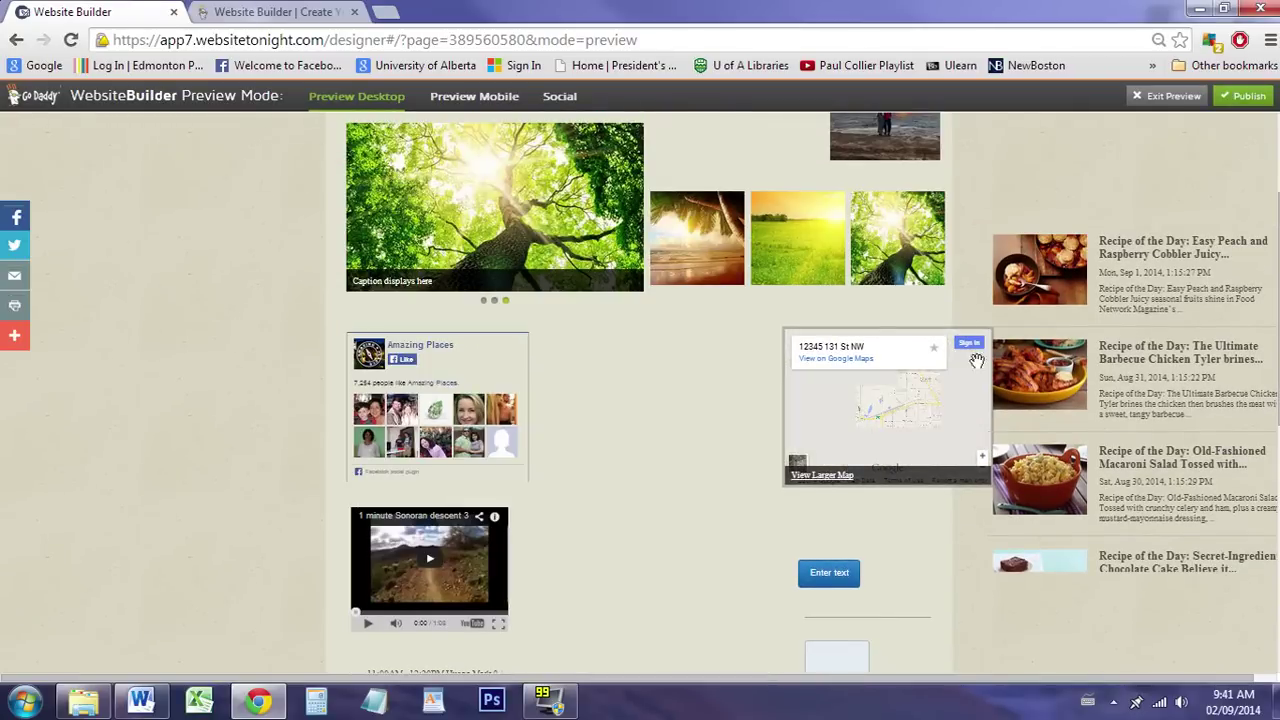
pyautogui.scroll(2, 961, 318)
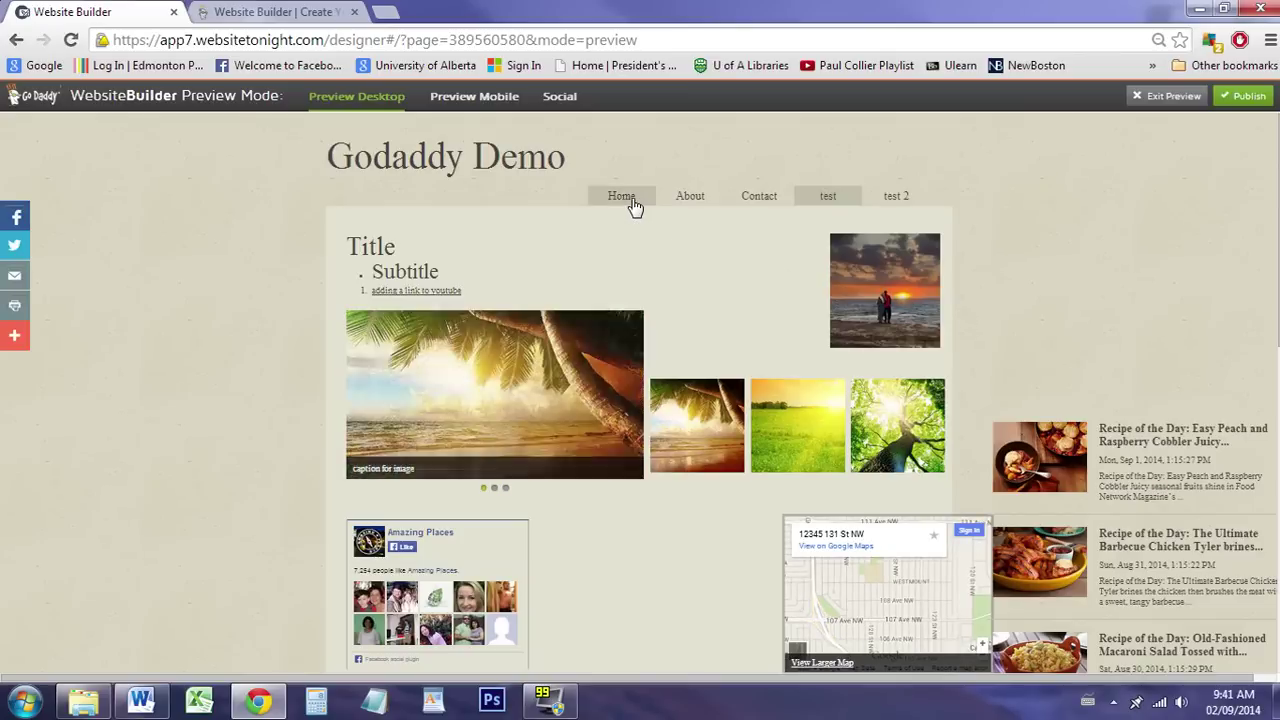